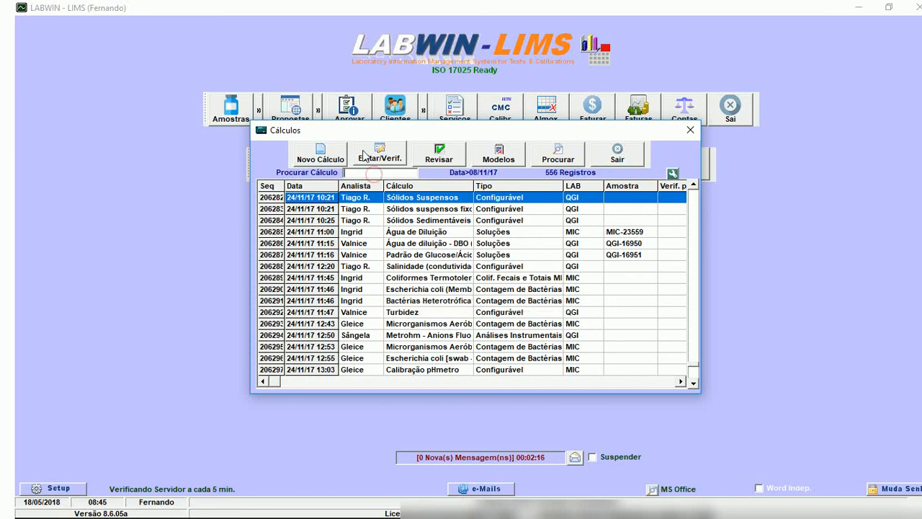
Search the calculations for "sólid" and open the Sólidos Suspensos record dated 10/11/17 13:17 for editing.
type("sólid")
key("Return")
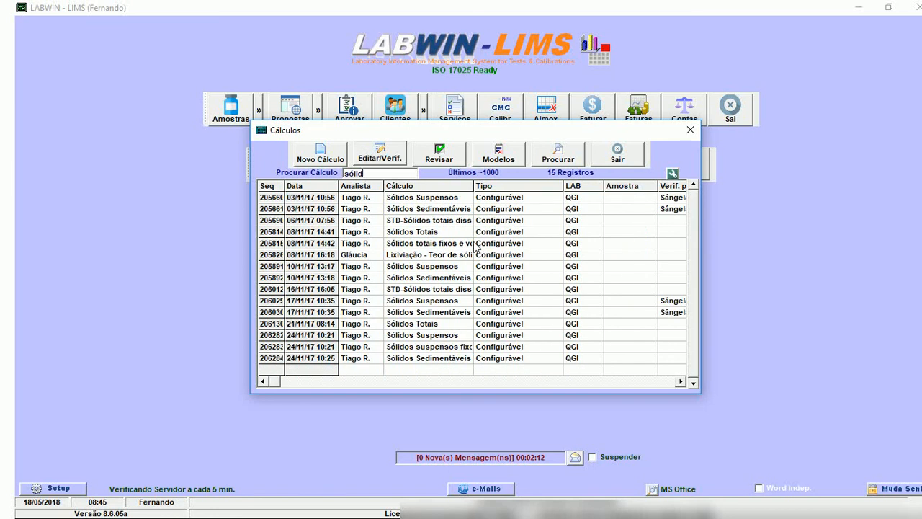
left_click(477, 268)
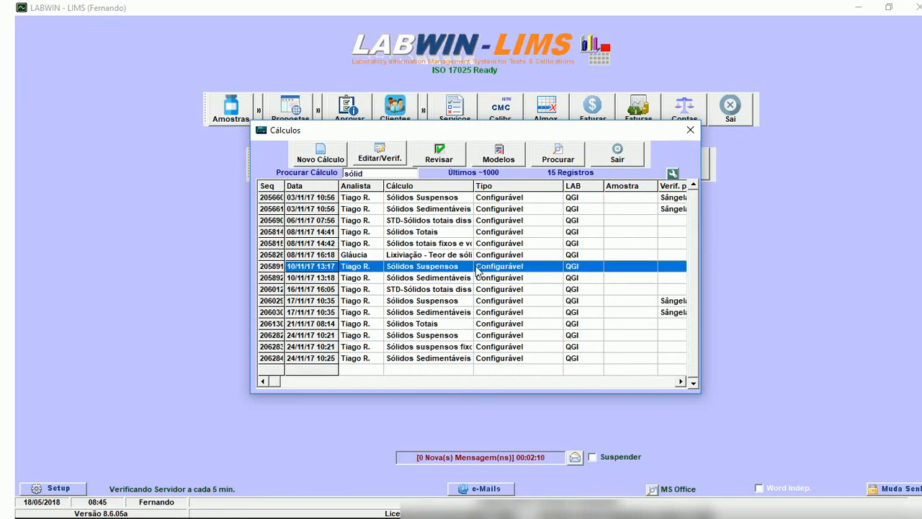
left_click(380, 153)
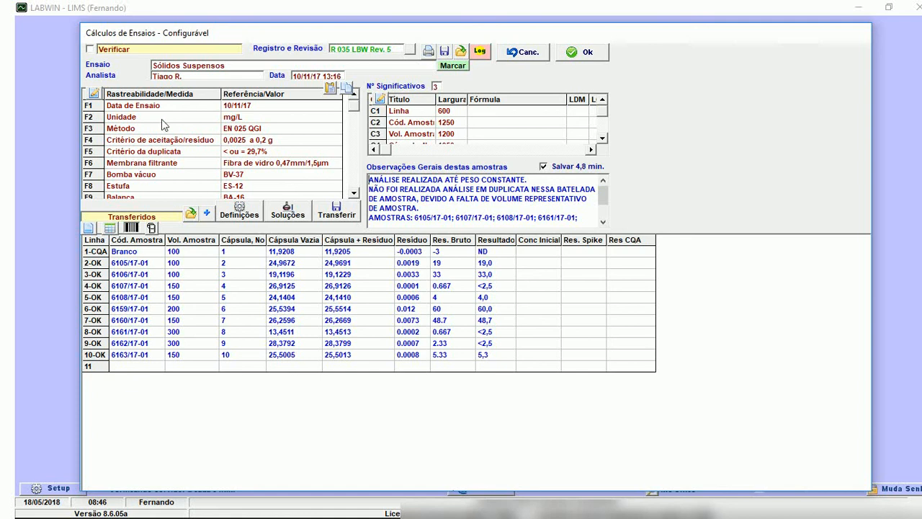
Examine the traceability table's editing options and its equipment references, including the Bomba vácuo and Estufa rows.
left_click(94, 94)
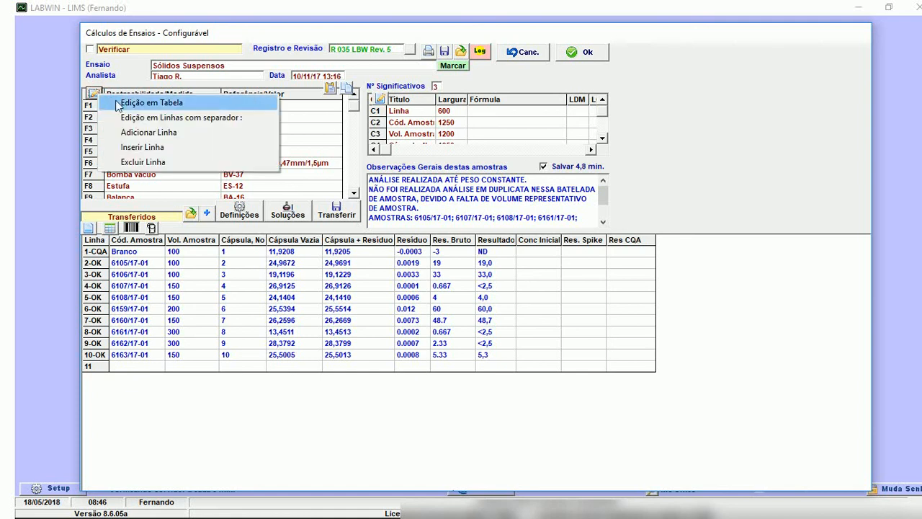
left_click(217, 88)
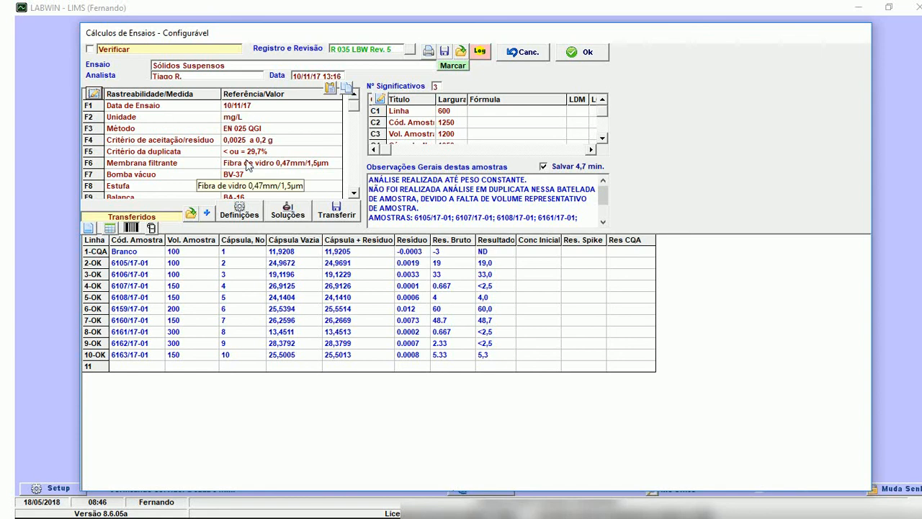
left_click(354, 194)
left_click(353, 113)
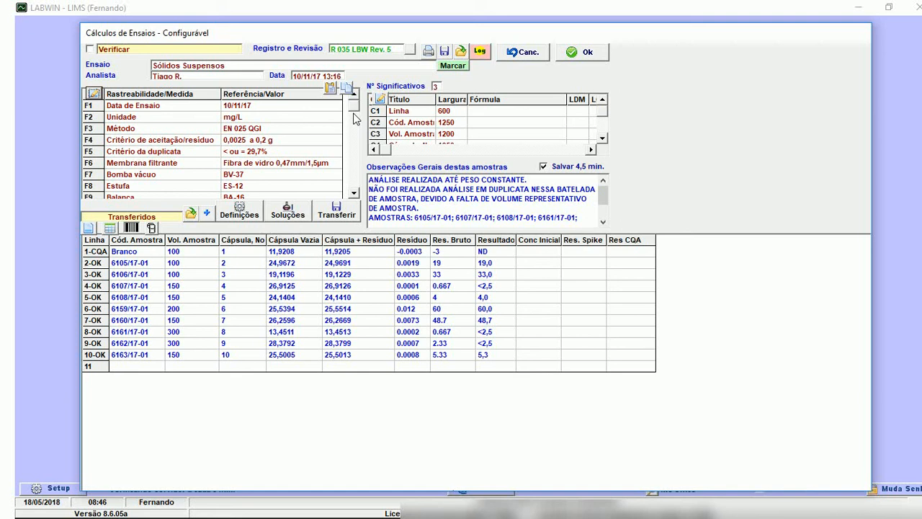
left_click(257, 176)
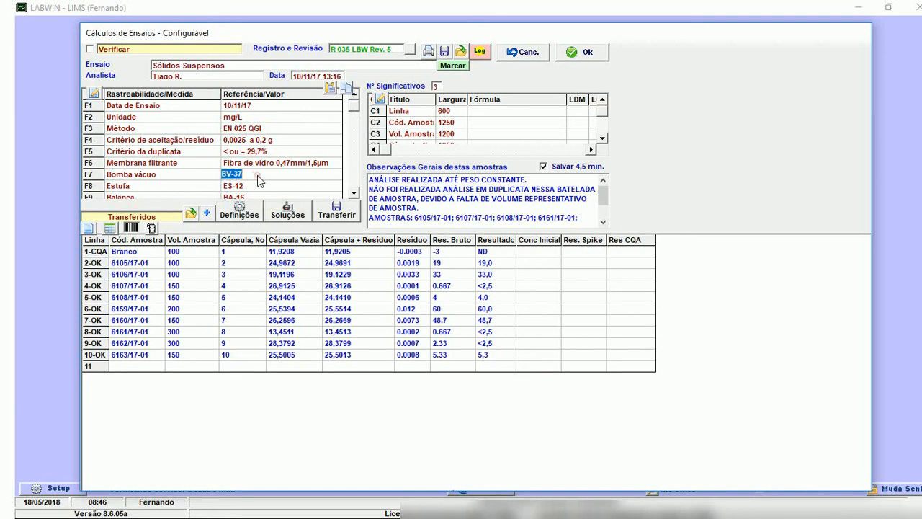
left_click(257, 175)
double_click(259, 183)
Review the column formulas and the LDM and LQM limits of the Sólidos Suspensos calculation, and close it without saving.
left_click(602, 137)
left_click(603, 138)
left_click(603, 139)
left_click(604, 139)
left_click(604, 139)
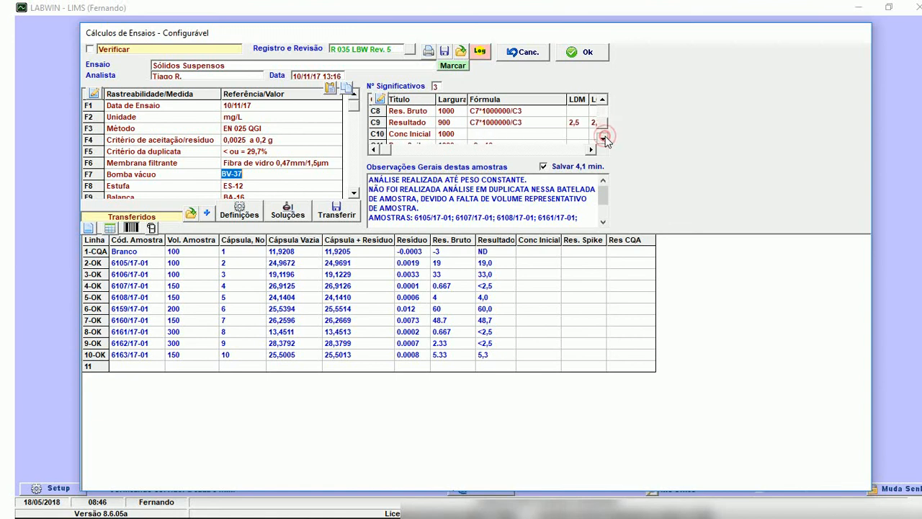
left_click(603, 100)
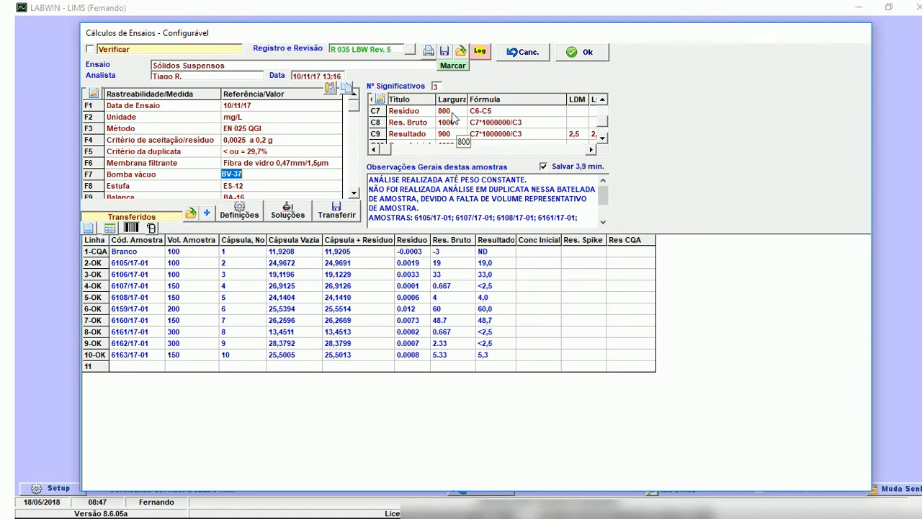
left_click(601, 139)
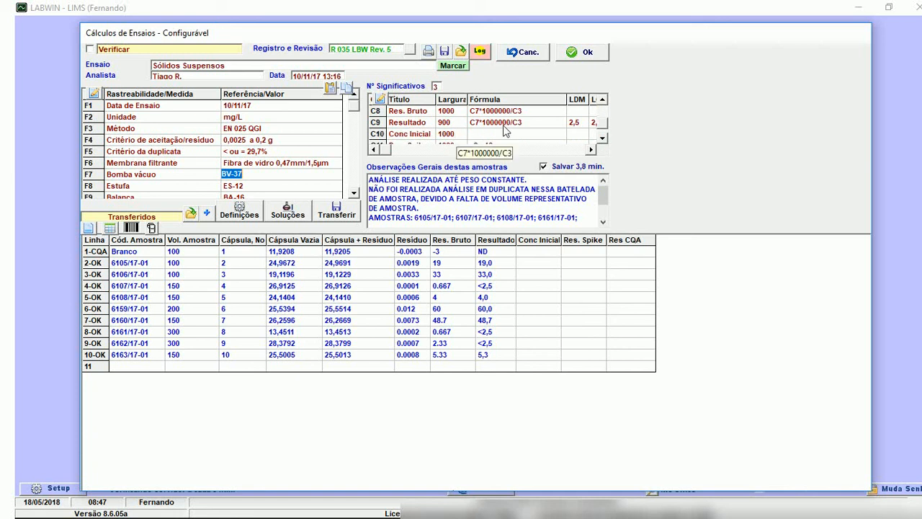
left_click(573, 150)
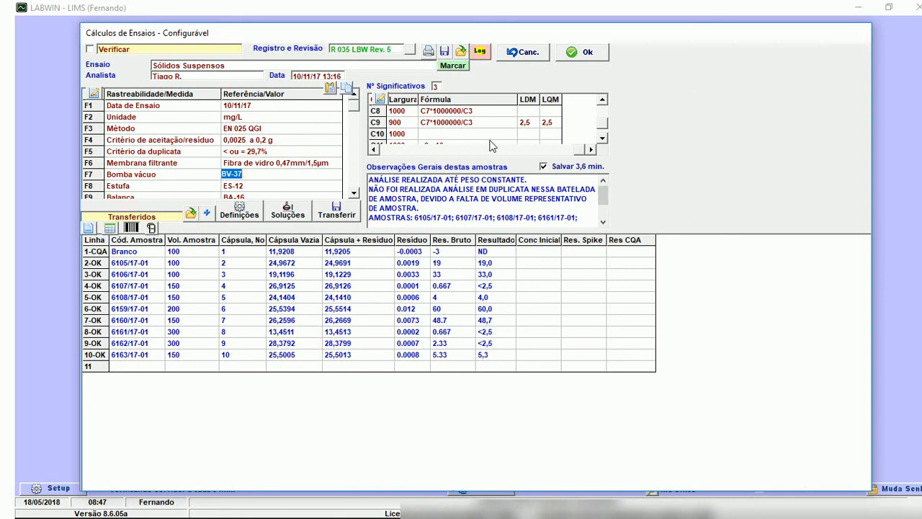
scroll(580, 122, "up", 1)
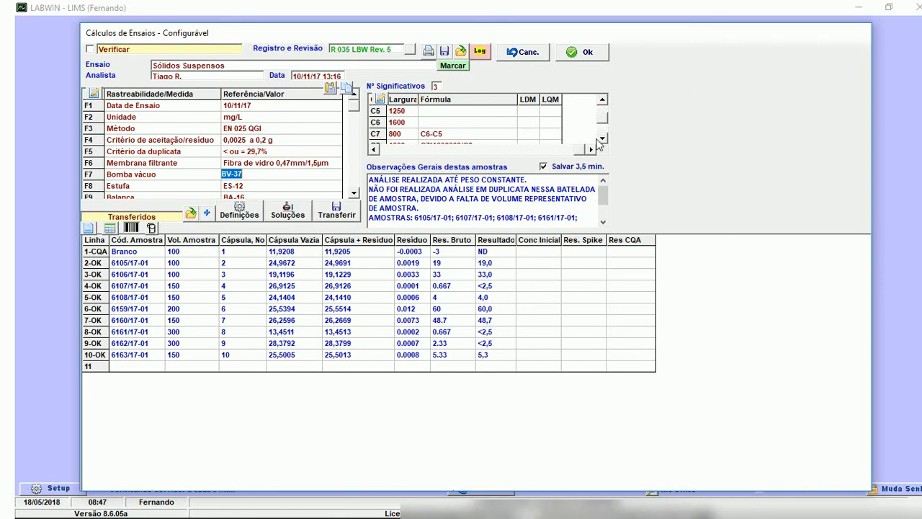
left_click(602, 137)
left_click(601, 137)
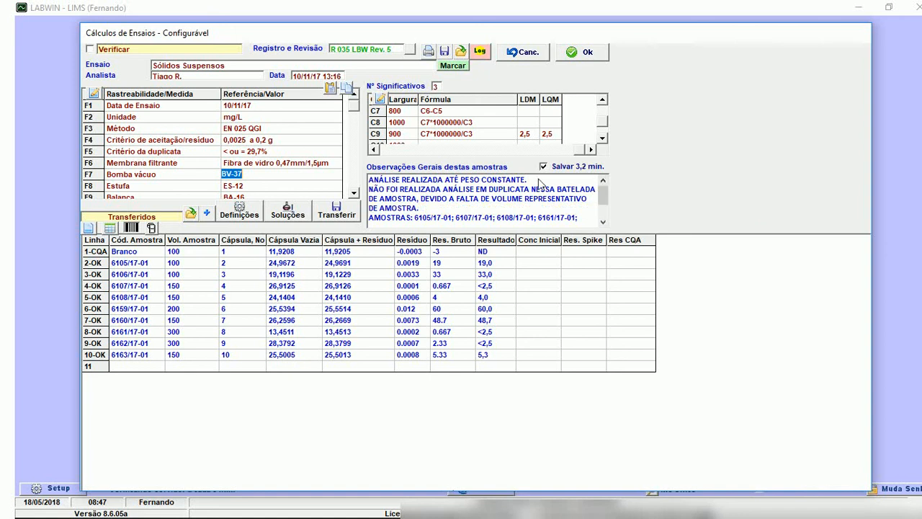
left_click(152, 252)
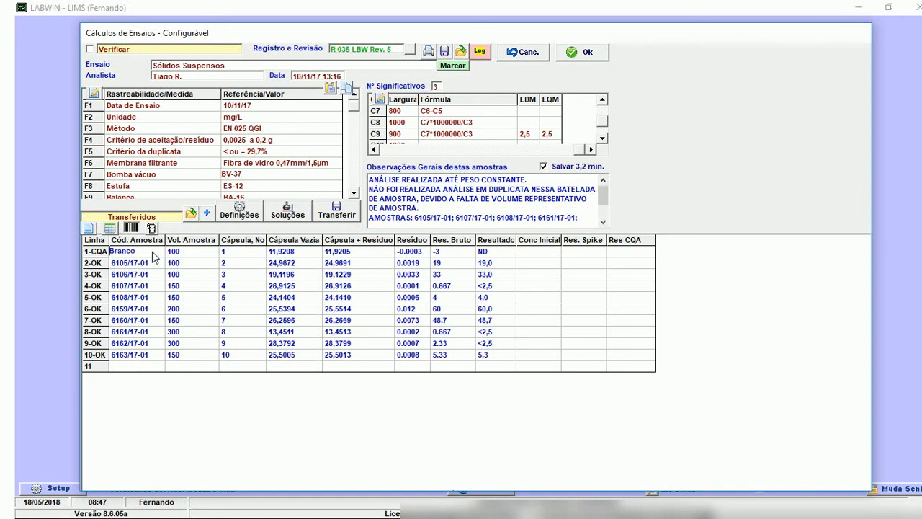
left_click(532, 54)
Create a new calculation for the QGI laboratory using the Sólidos Suspensos type, searching for "sólidos su".
left_click(472, 312)
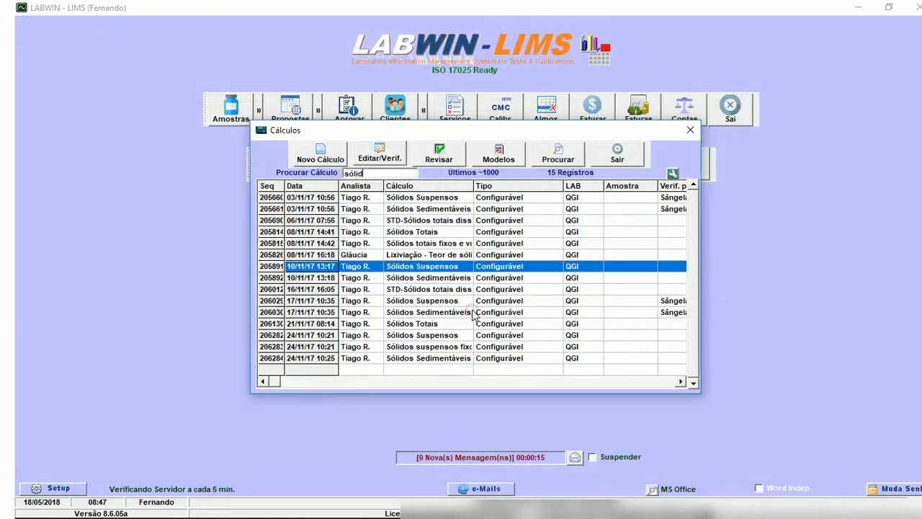
left_click(319, 153)
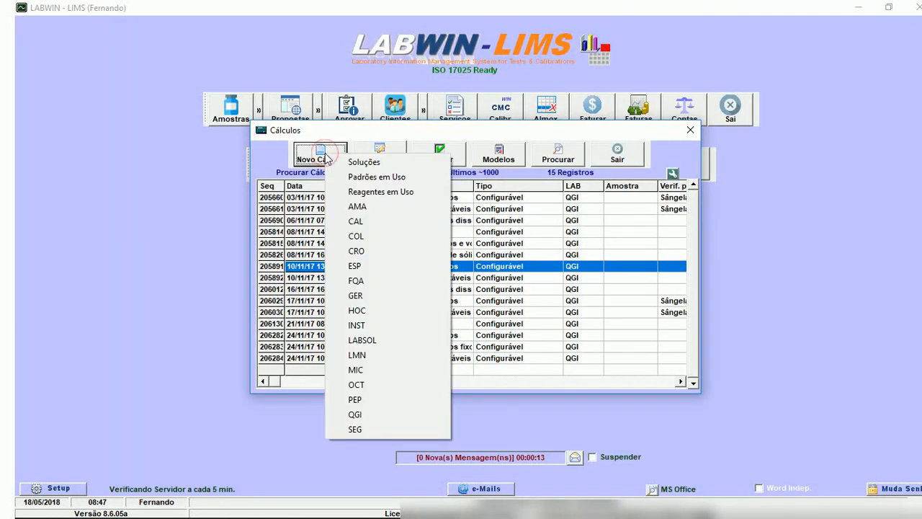
left_click(361, 415)
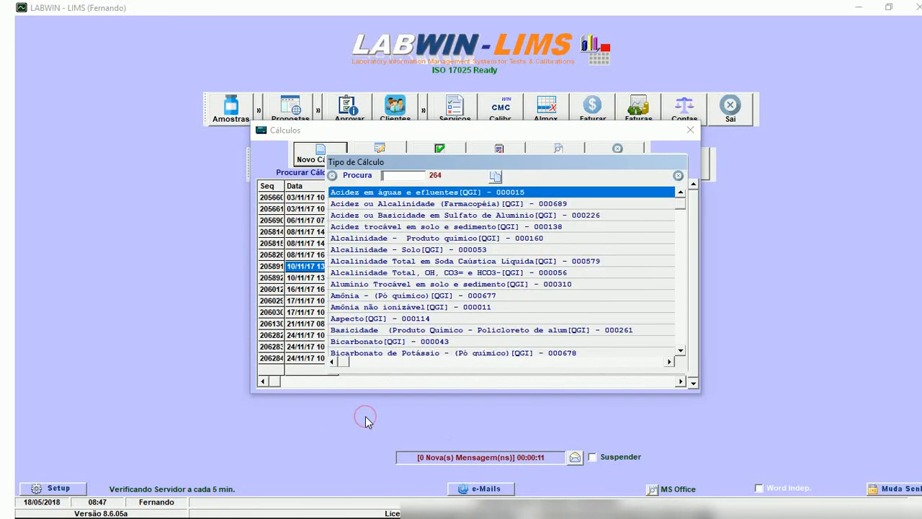
type("sólid")
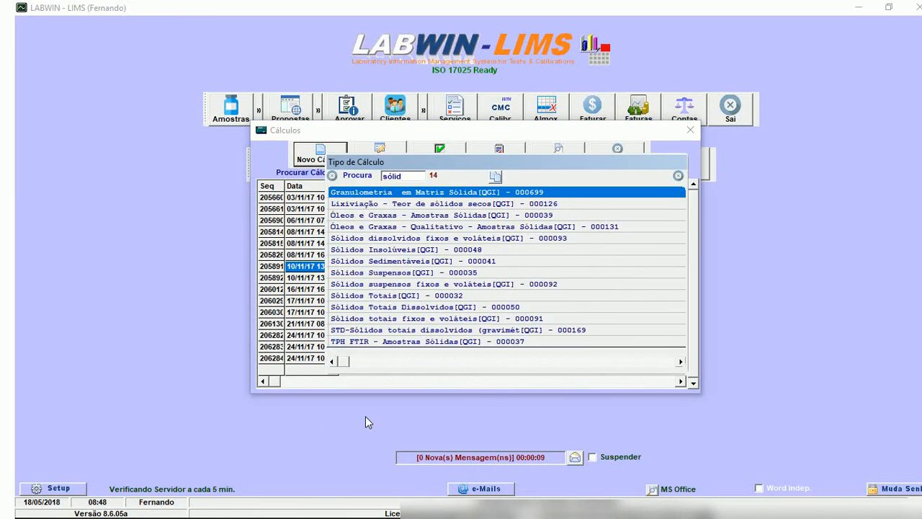
type("os su")
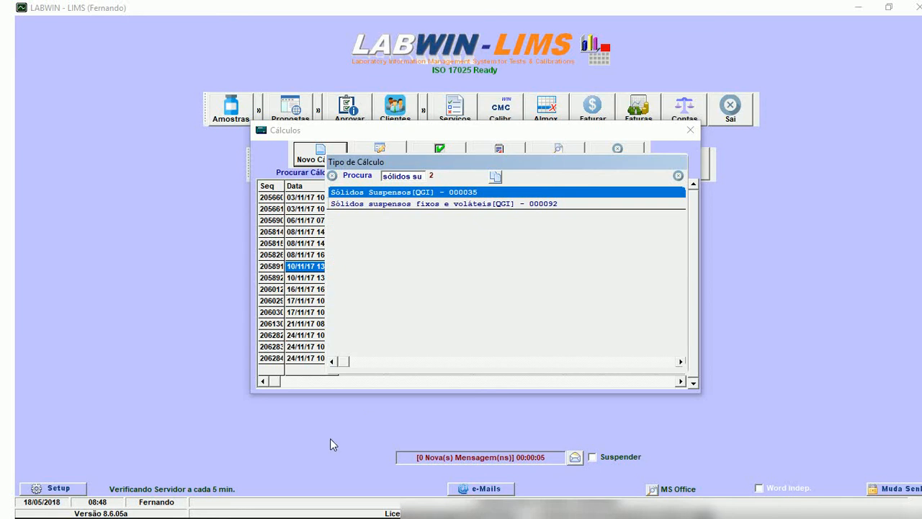
double_click(407, 192)
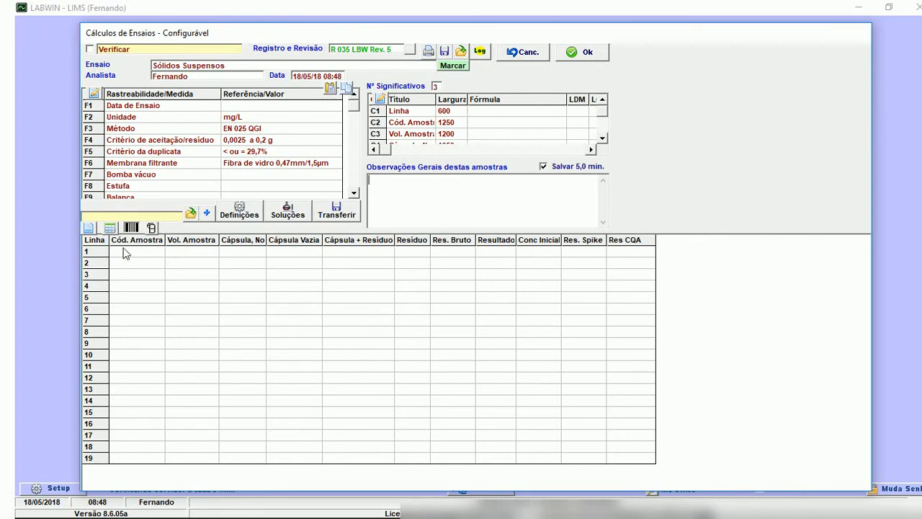
Fetch all pending samples from all laboratories in reception order and add both listed samples to the calculation.
left_click(89, 229)
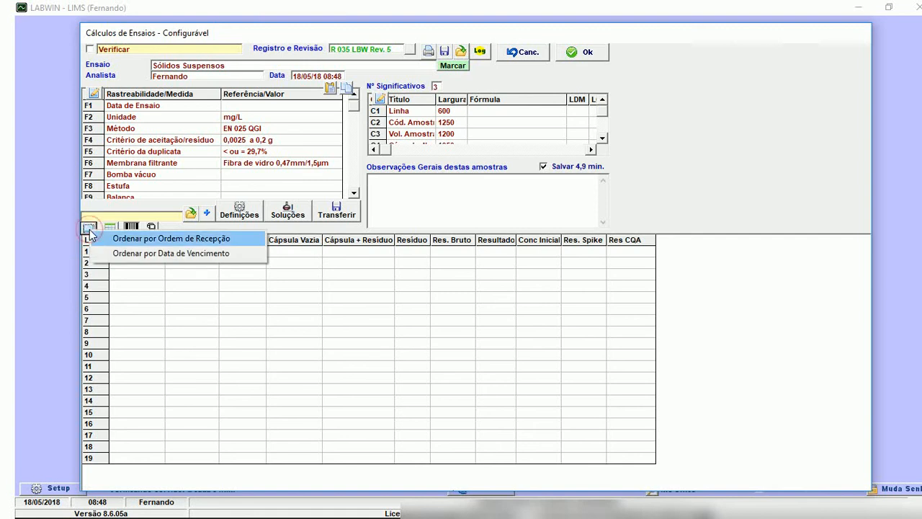
left_click(126, 242)
left_click(140, 245)
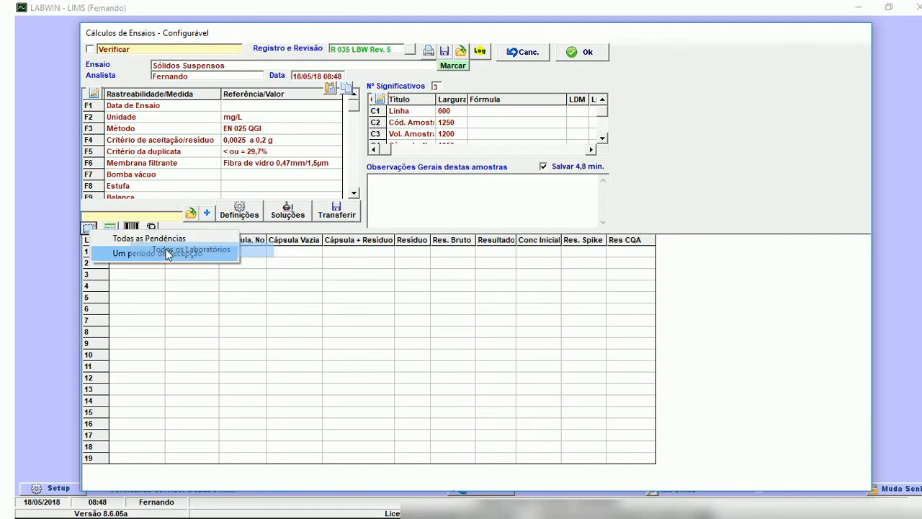
left_click(193, 240)
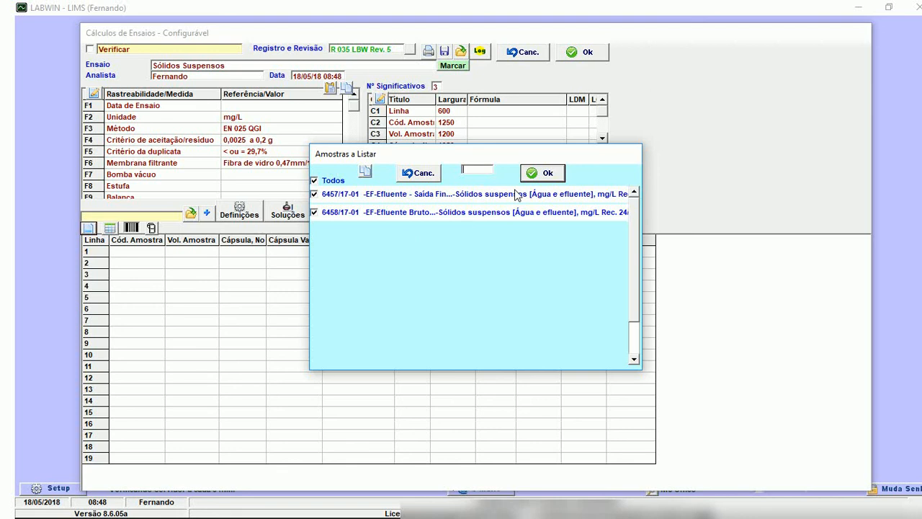
left_click(542, 173)
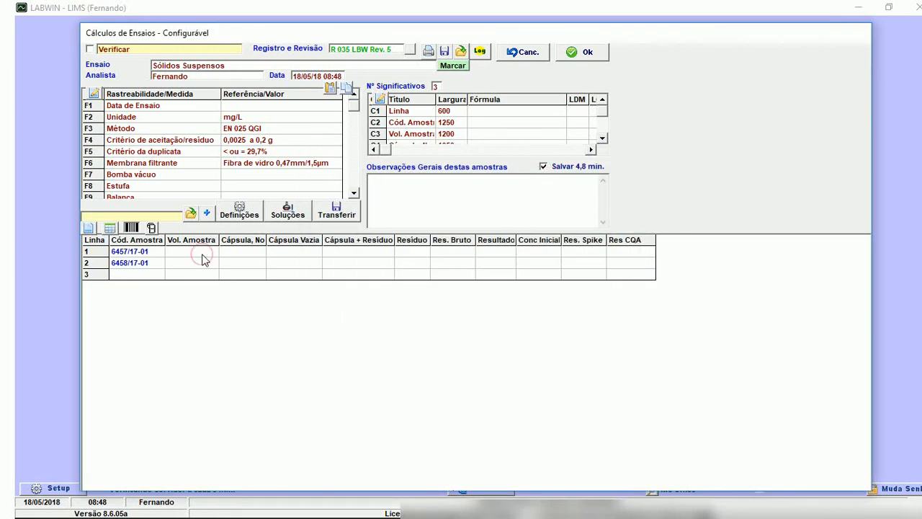
Enter a sample volume of 50 for both sample rows.
type("50")
left_click(207, 255)
left_click(206, 261)
key("Up")
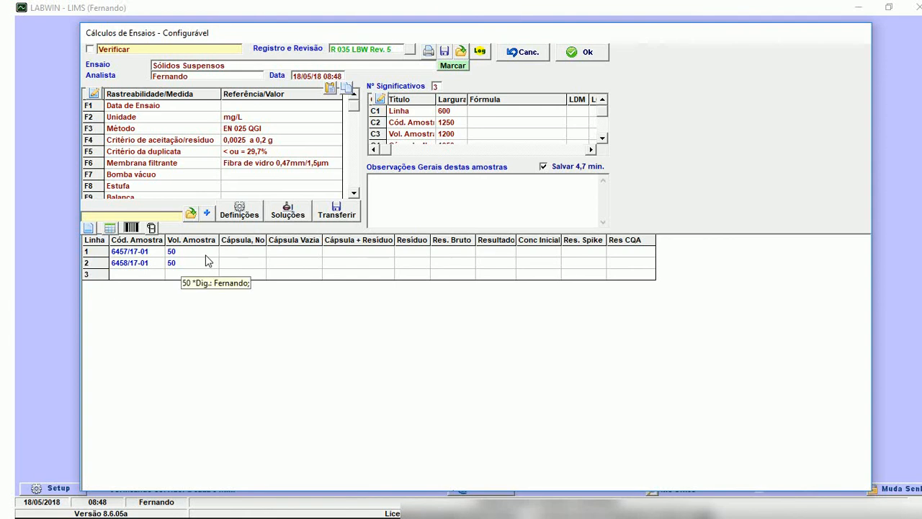
Enter capsule numbers 3 and 4 with empty capsule weights of 100,0025 and 100,0027 for the two samples.
type("3")
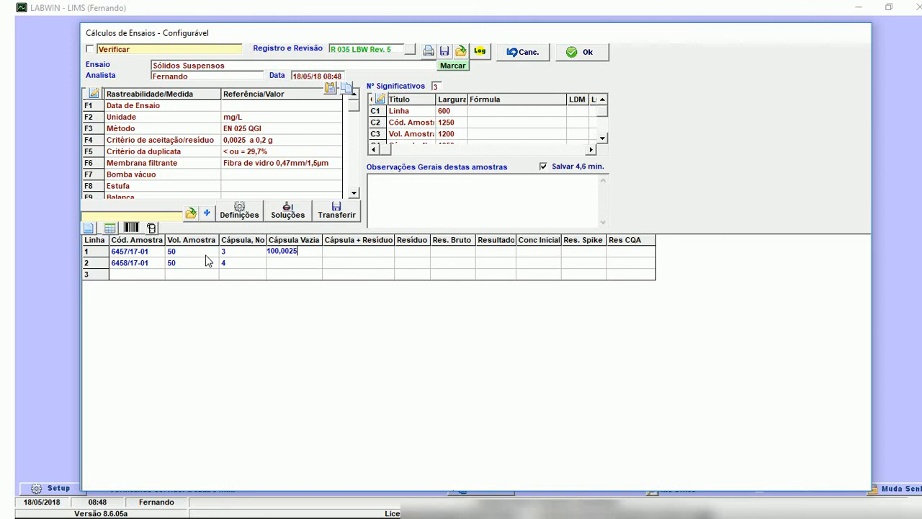
key("Return")
key("Return")
left_click(341, 252)
left_click(310, 254)
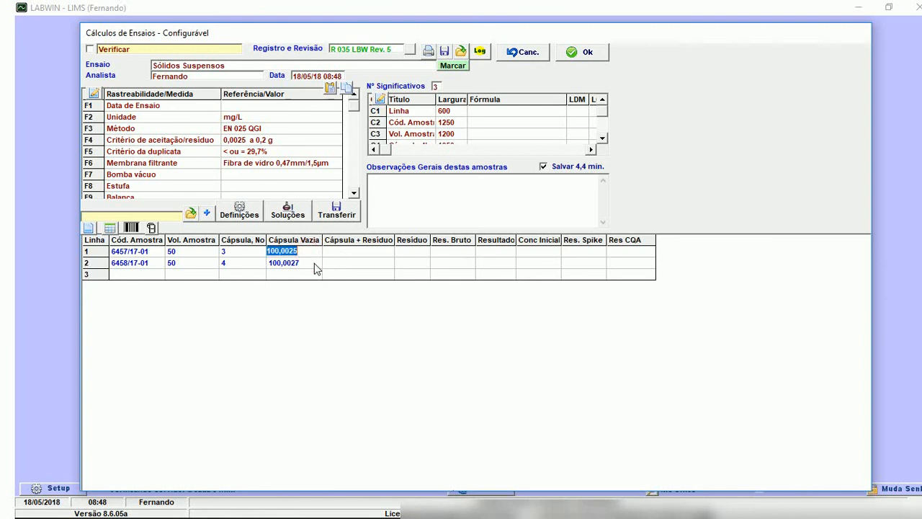
left_click(340, 249)
Start inserting a balance communication formula for column C5-Cápsula Vazia and check its instrument, port and communication parameters.
left_click(382, 101)
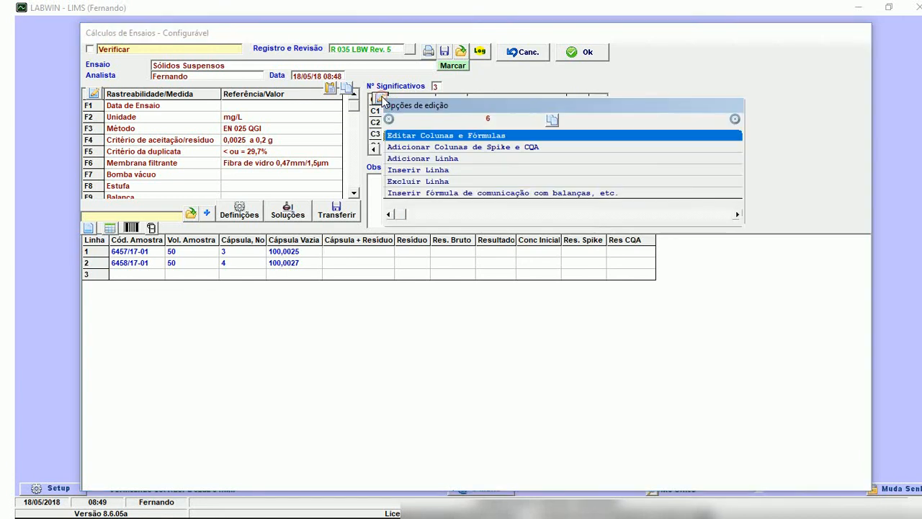
double_click(486, 193)
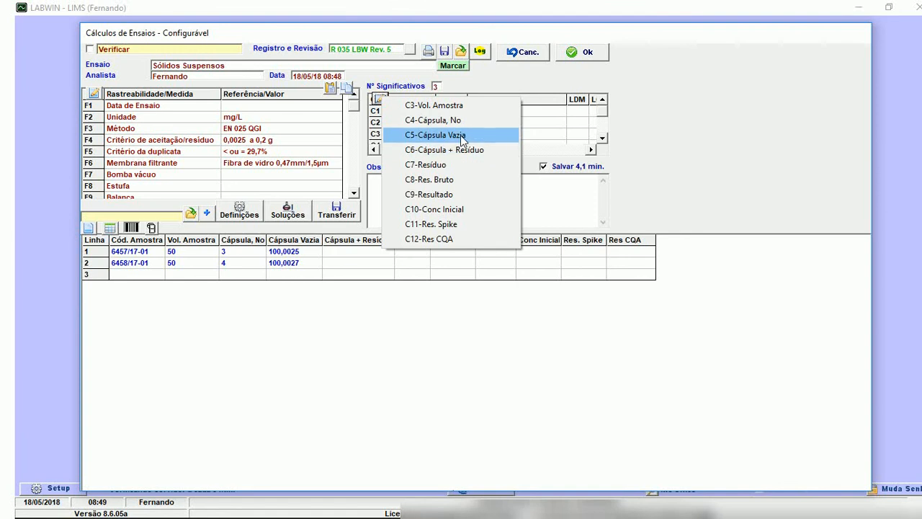
double_click(461, 135)
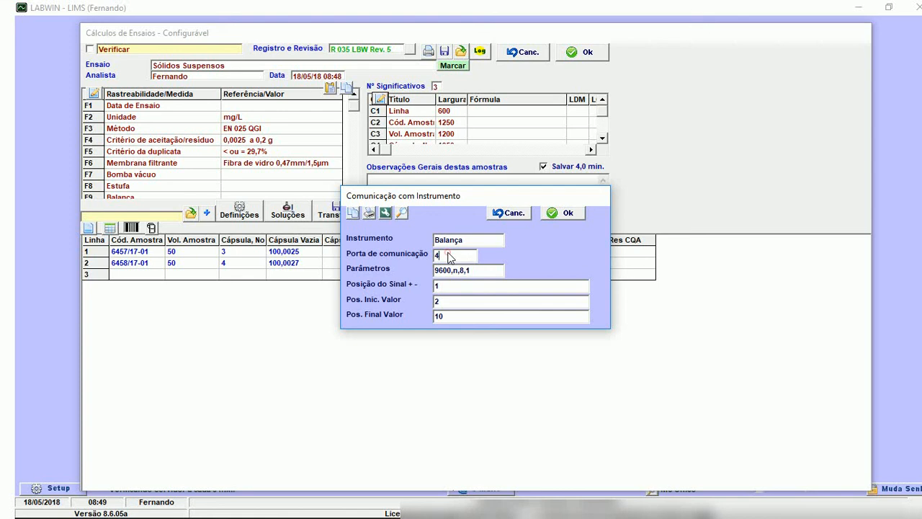
left_click_drag(445, 255, 436, 262)
left_click(476, 243)
left_click(482, 274)
double_click(482, 275)
left_click(484, 273)
Open the Instrumentos text file from the LIMS_Serv3Calc folder, minimize the folder and move the Notepad window aside.
mouse_move(115, 515)
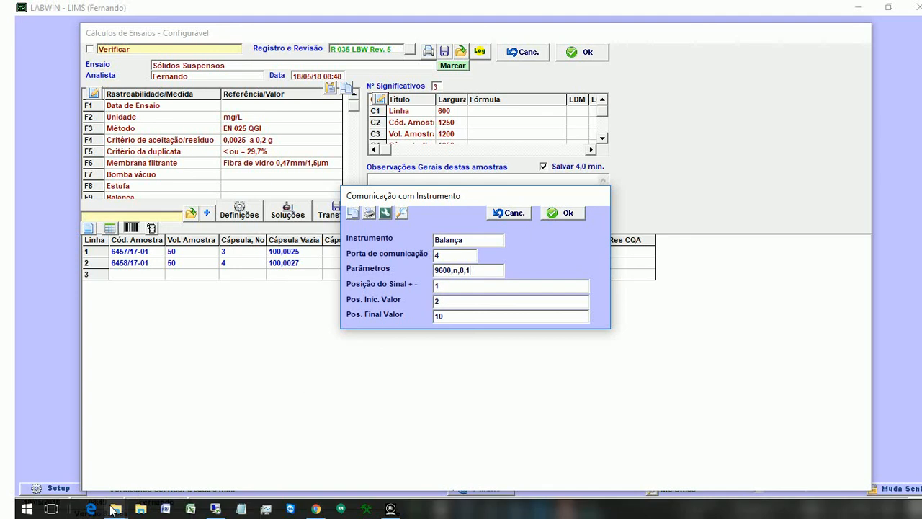
left_click(454, 287)
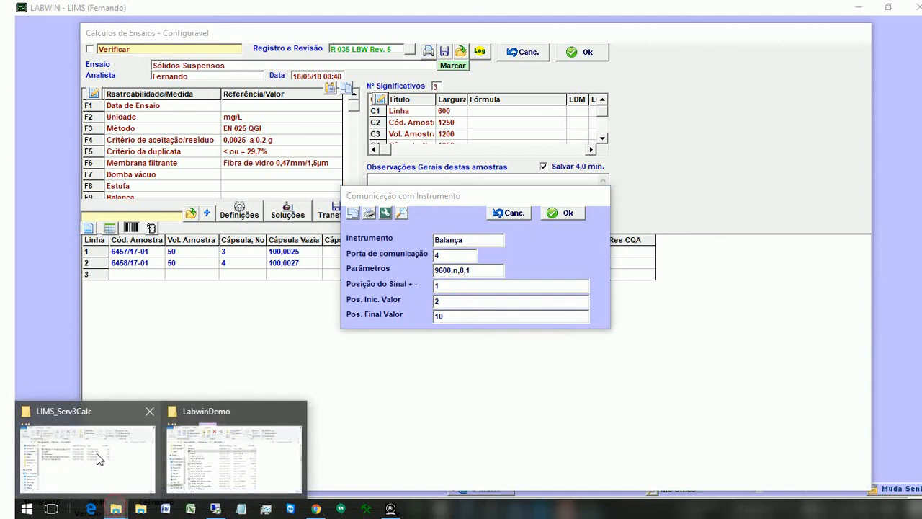
left_click(85, 457)
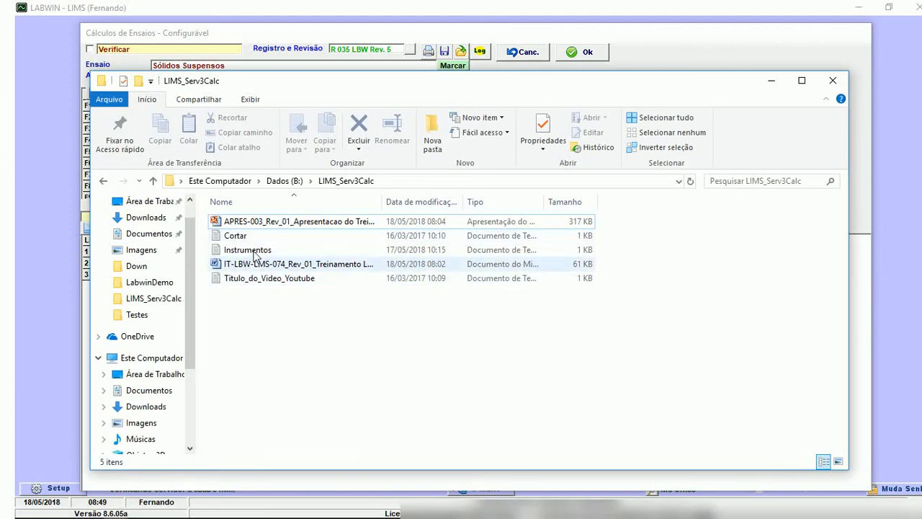
left_click(264, 254)
double_click(263, 254)
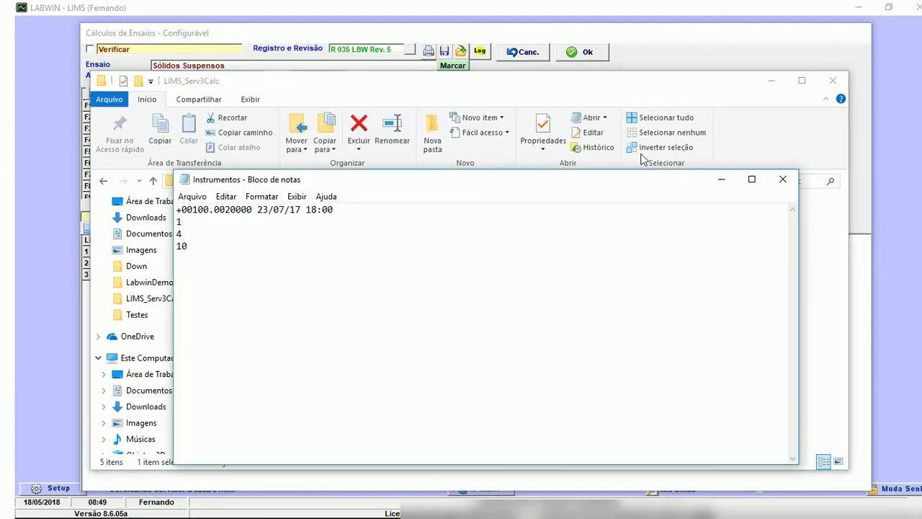
left_click(724, 85)
left_click(768, 81)
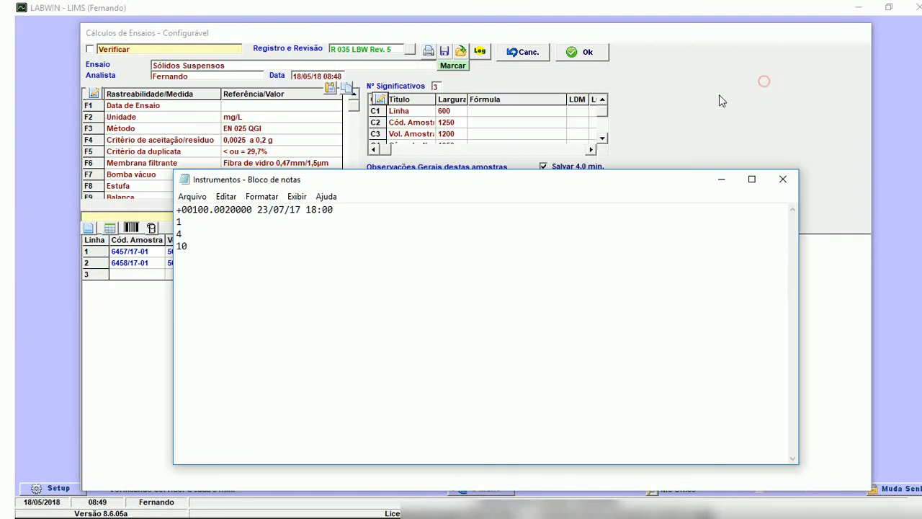
left_click_drag(454, 182, 568, 192)
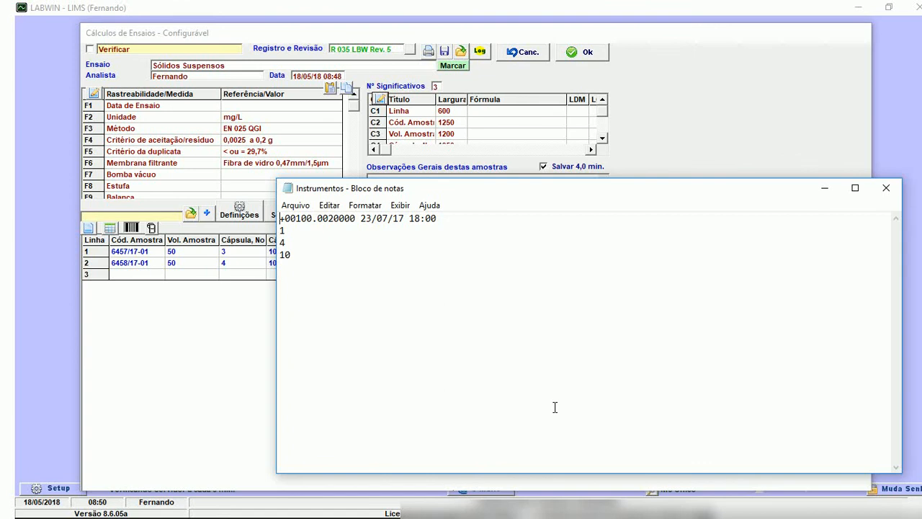
Examine the sign and leading value characters of the sample balance string and compare them with the sign and initial value positions.
key("shift+Right")
key("shift+Right")
key("shift+Right")
key("shift+Right")
key("shift+Right")
key("shift+Right")
key("shift+Right")
key("shift+Right")
key("shift+Right")
key("shift+Right")
key("Right")
key("shift+Right")
key("Right")
left_click_drag(552, 194, 604, 340)
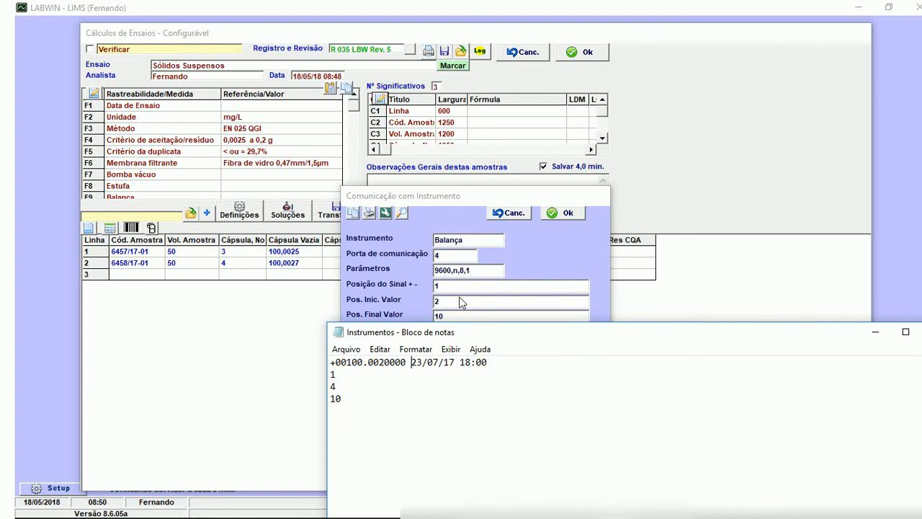
left_click(337, 362)
key("shift+Left")
left_click(446, 299)
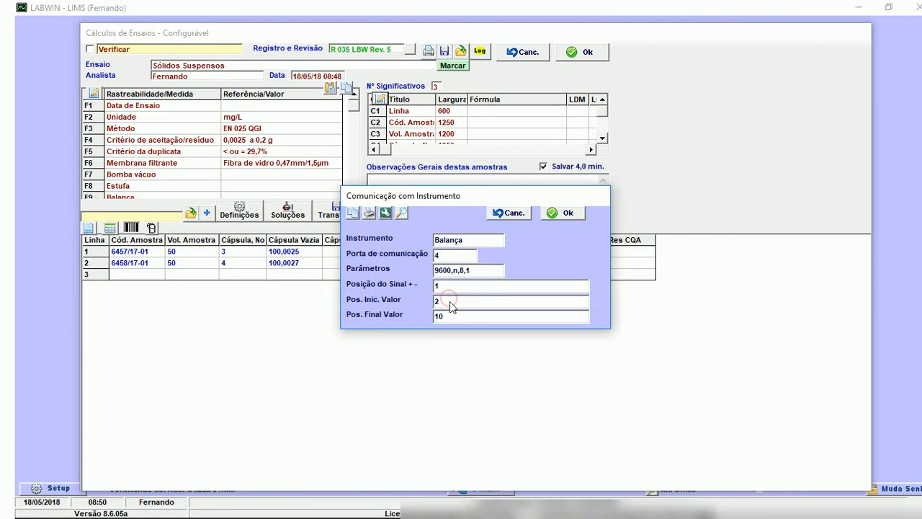
Return to the Instrumentos text file and count through the characters of the sample balance string to locate the weight value.
left_click(599, 509)
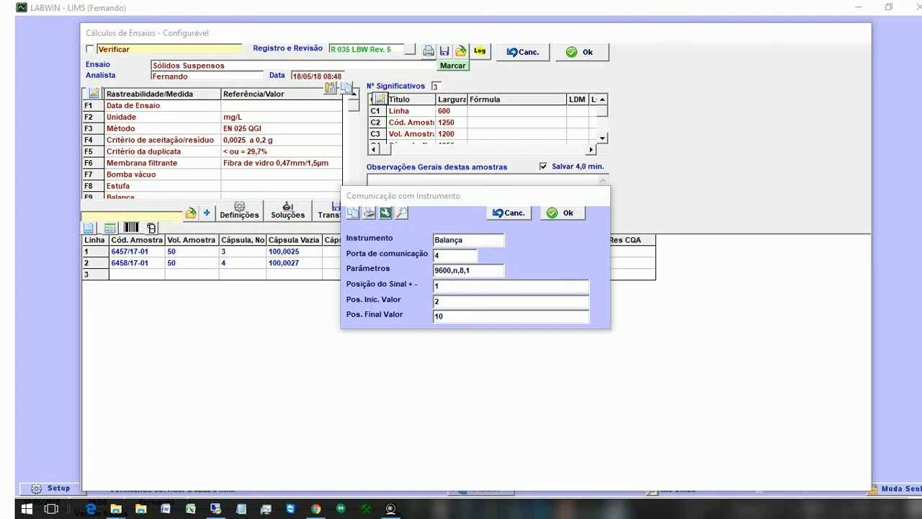
left_click(349, 365)
key("Left")
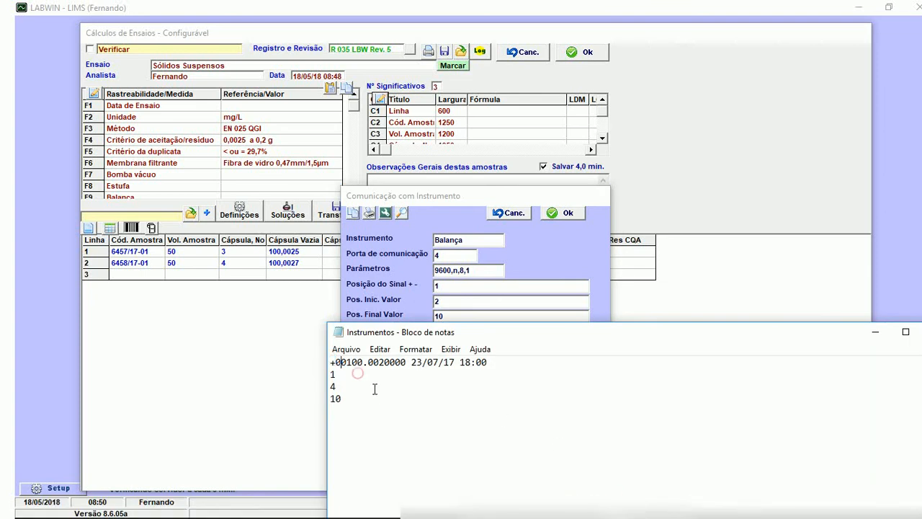
key("Left")
key("Left")
key("Right")
key("Right")
key("Right")
key("Right")
key("Right")
key("Right")
Set the balance communication's final value position to 15, accept the settings and bring the C5-Cápsula Vazia formula into view.
left_click(464, 320)
key("BackSpace")
type("5")
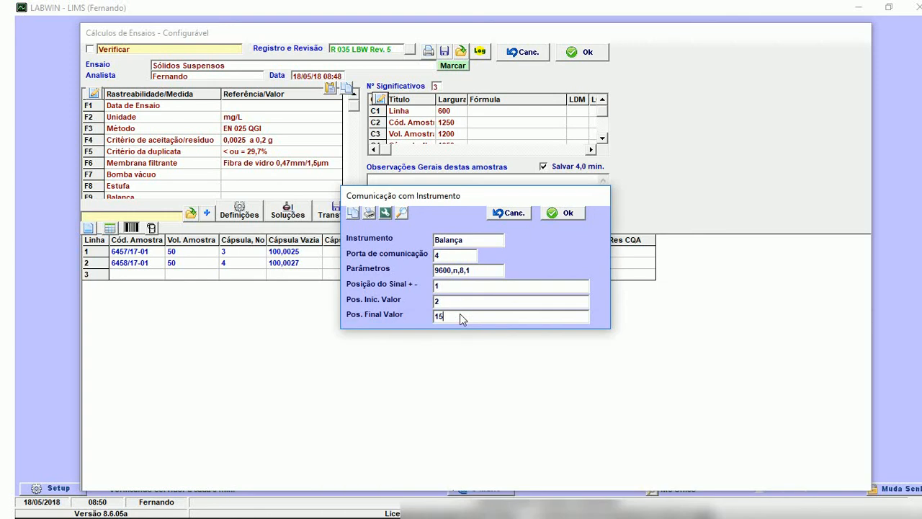
left_click(559, 213)
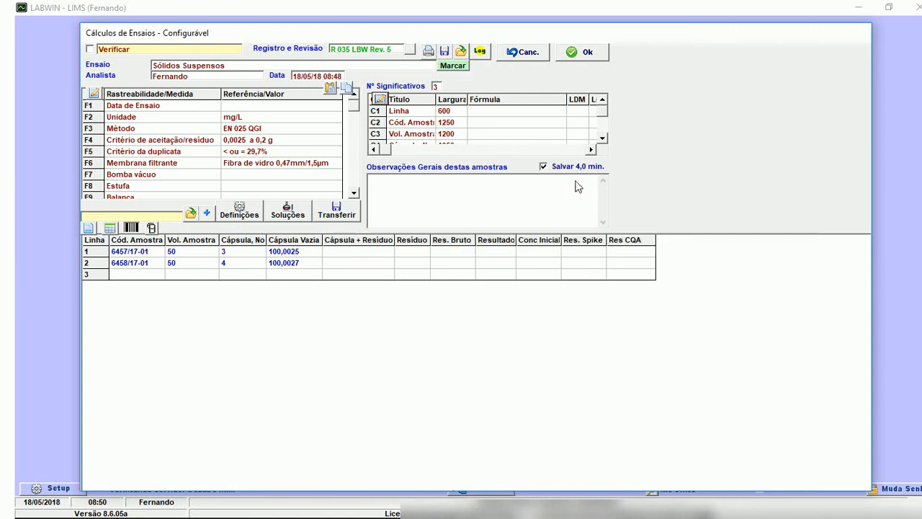
left_click(603, 138)
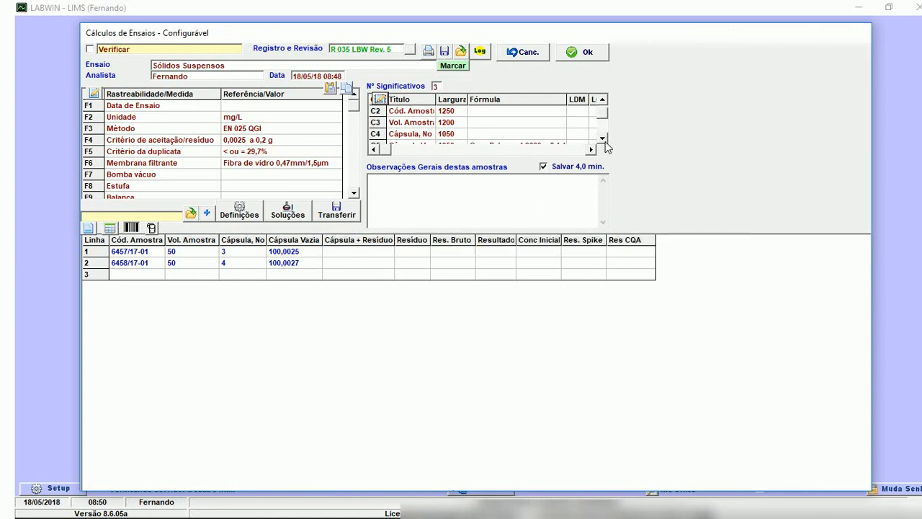
left_click(602, 138)
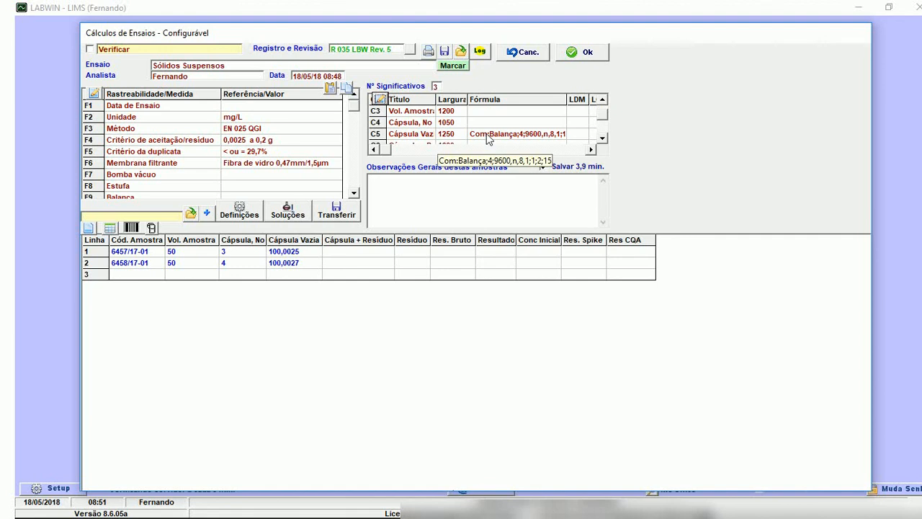
Try to read the first sample's Cápsula Vazia weight from the balance and check the column's communication formula.
left_click(284, 252)
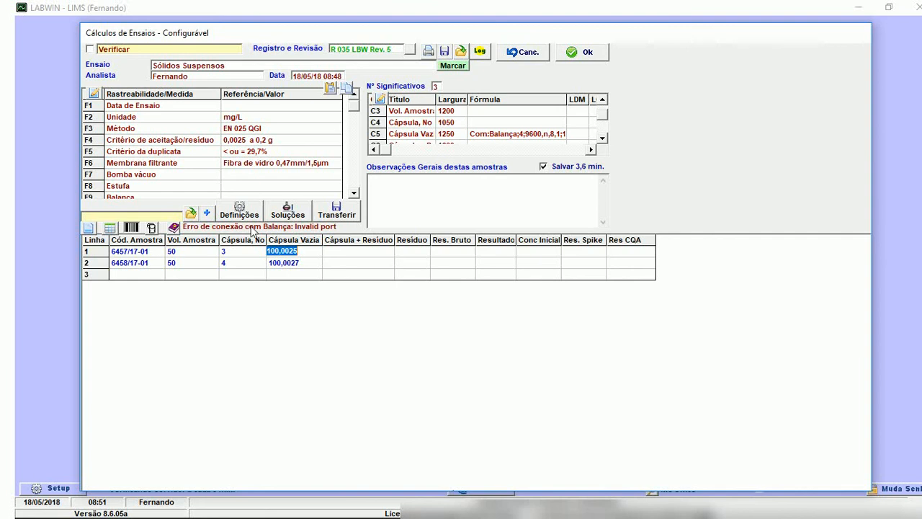
left_click(352, 252)
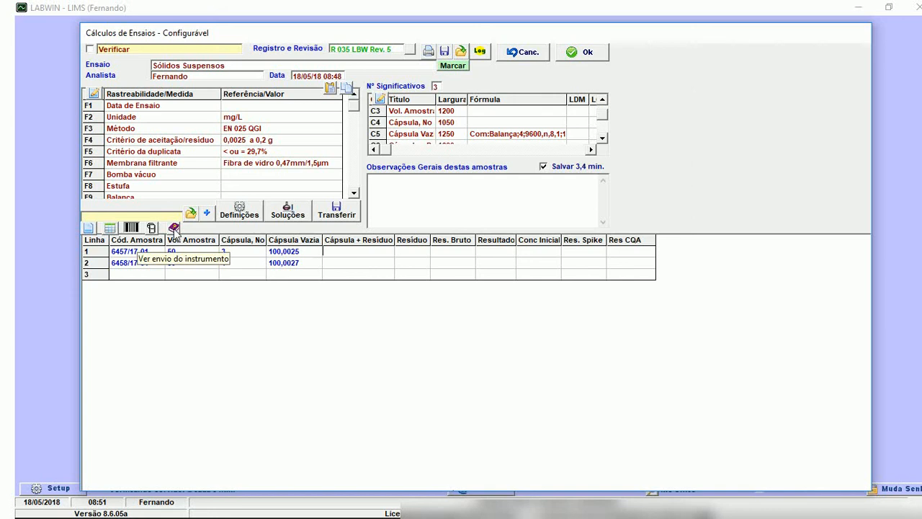
left_click(489, 136)
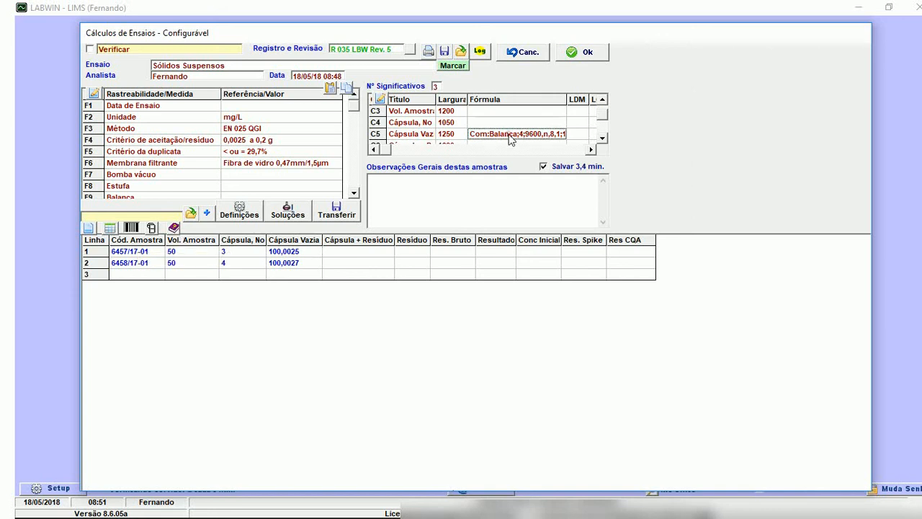
left_click(287, 252)
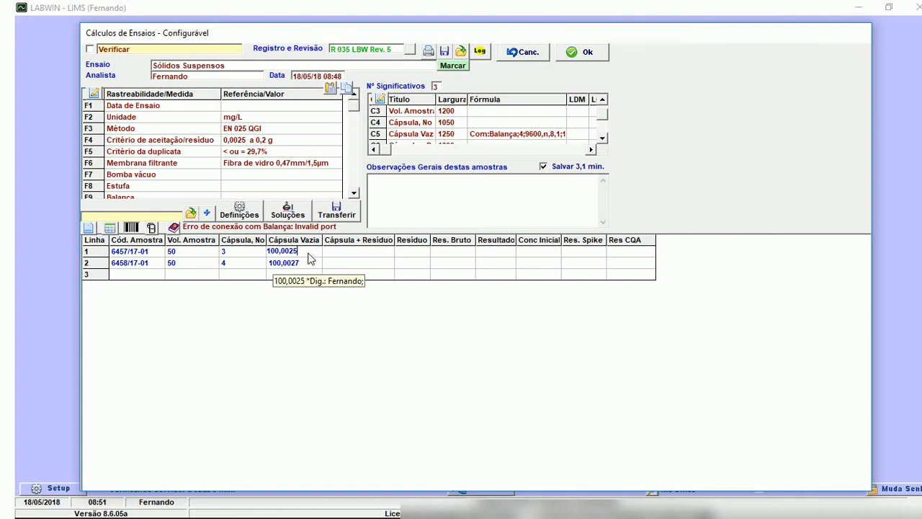
left_click(307, 254)
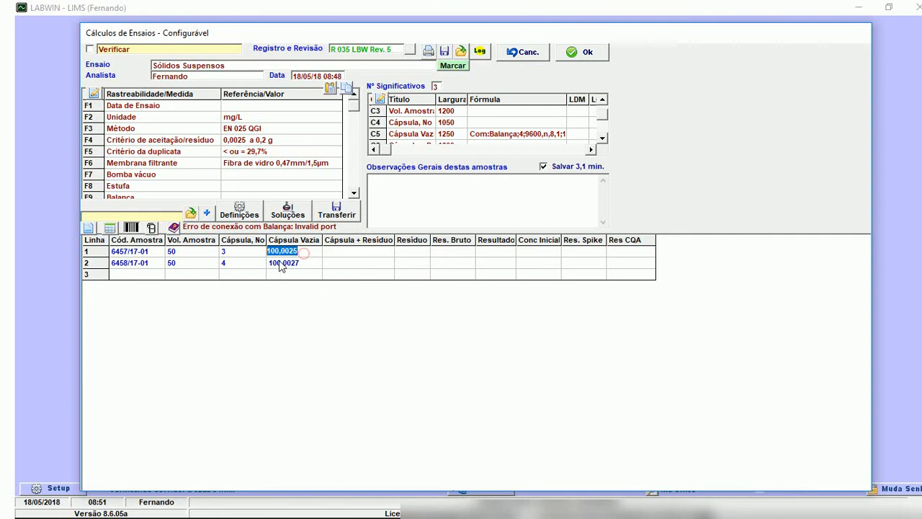
View the last data sent by the instrument, dismiss it and save the Sólidos Suspensos calculation.
left_click(174, 228)
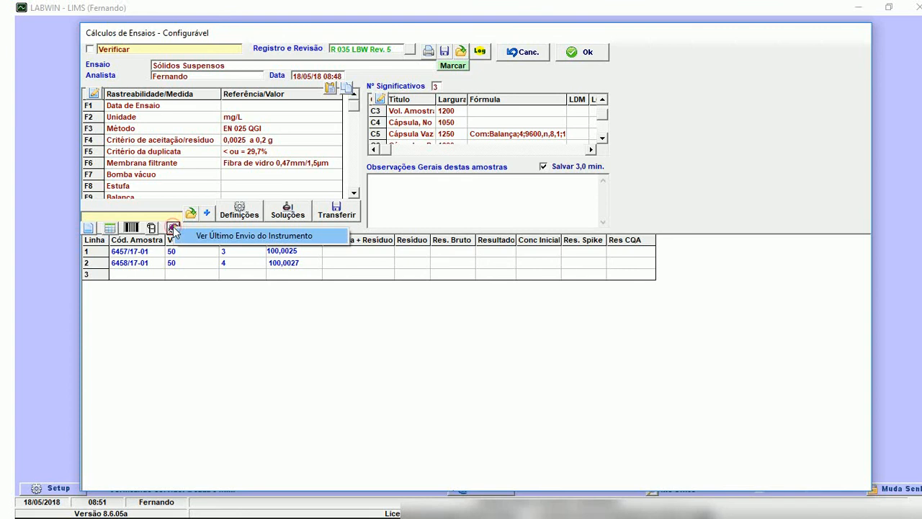
left_click(193, 235)
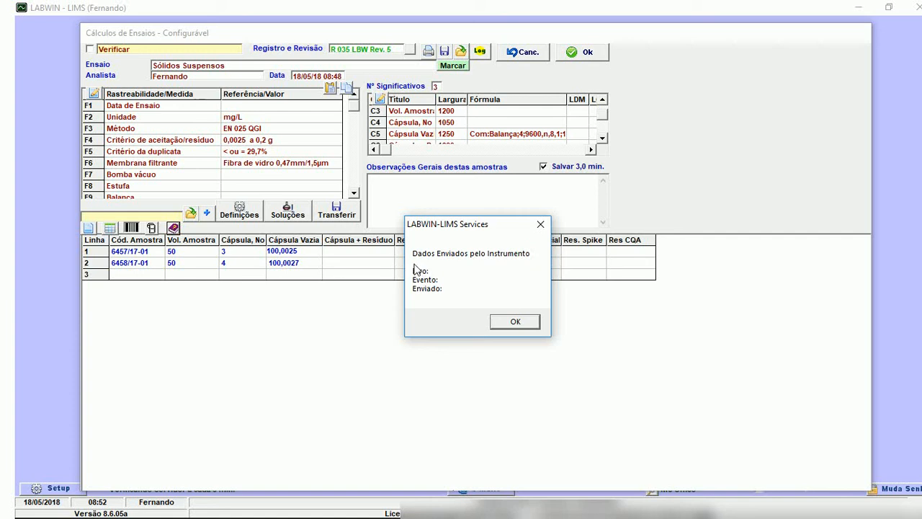
left_click(513, 321)
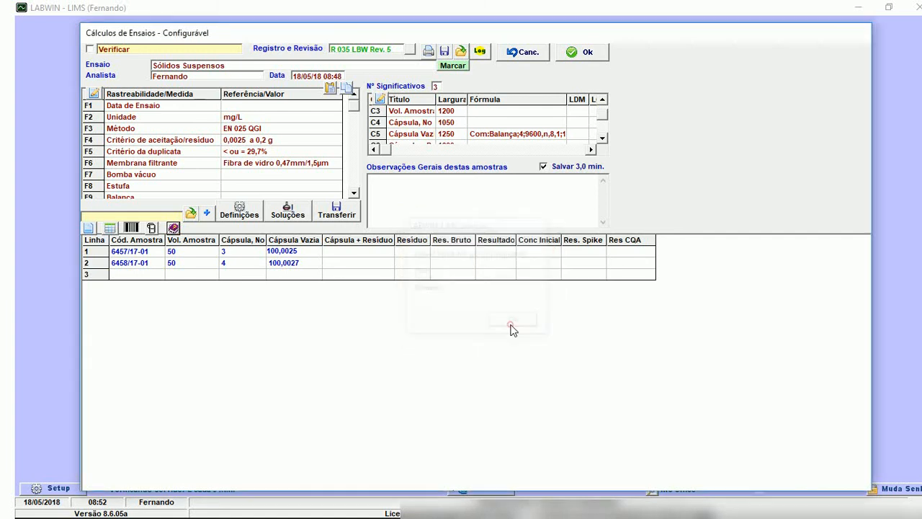
left_click(578, 56)
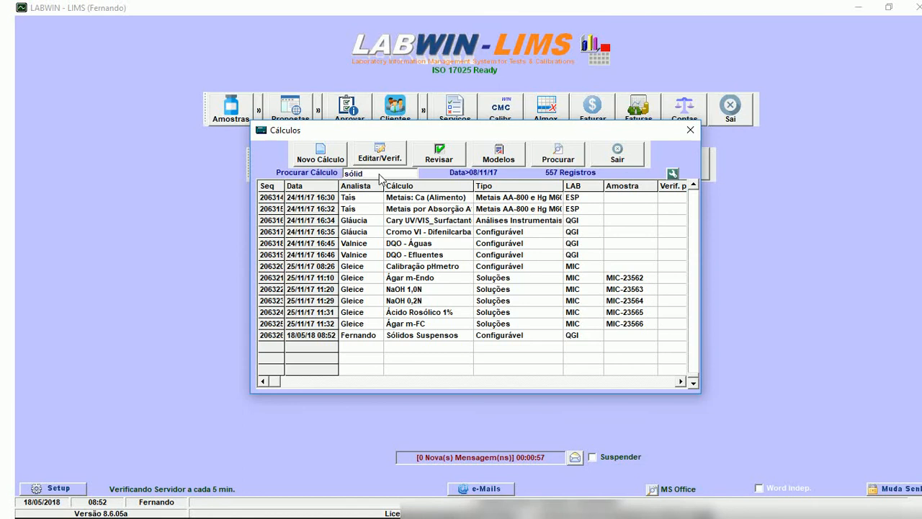
Search the calculations for "hetero" and open the heterotrophic bacteria calculation dated 21/11/17 11:47 for editing.
left_click_drag(378, 174, 231, 164)
type("hetero")
key("Return")
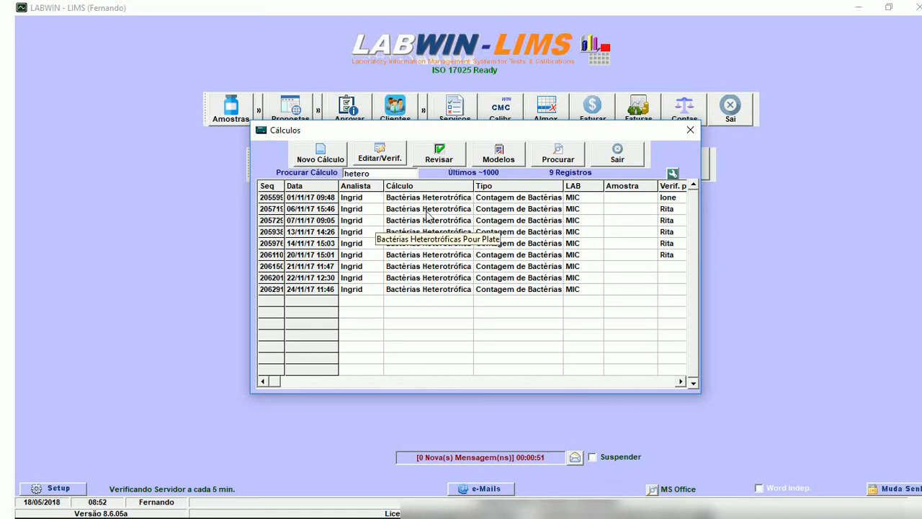
left_click(473, 267)
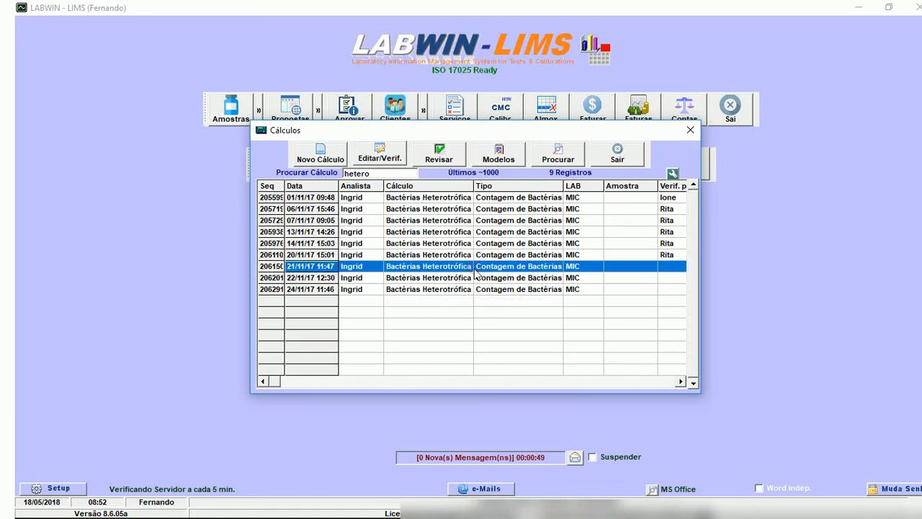
left_click(368, 163)
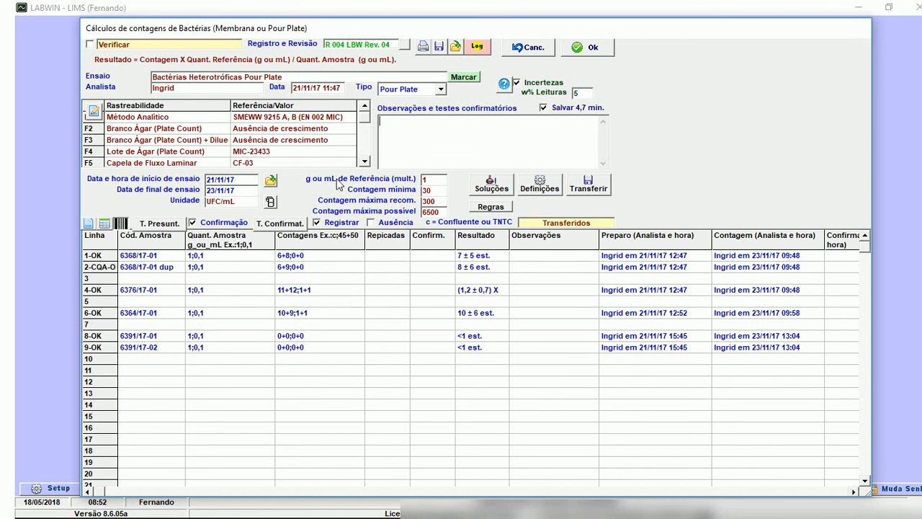
Check the minimum and maximum count limits and enter sample quantities 1;0,1;0,01 on line 3.
double_click(427, 190)
key("Tab")
key("Tab")
left_click(432, 190)
left_click(213, 279)
type("1;0,1;0,01")
key("Return")
Enter the counts 320;32;3 on line 3 and calculate its result.
key("Right")
key("Up")
key("Right")
key("Right")
type("320;32;3")
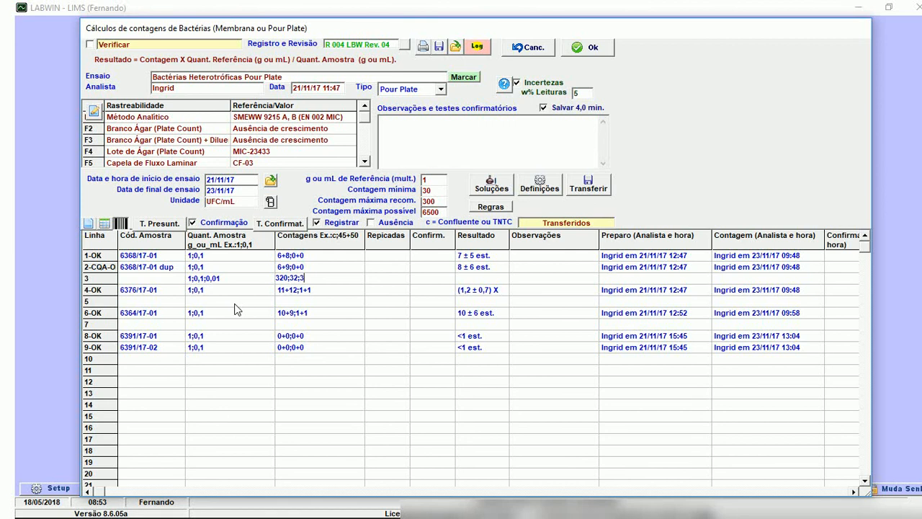
key("Up")
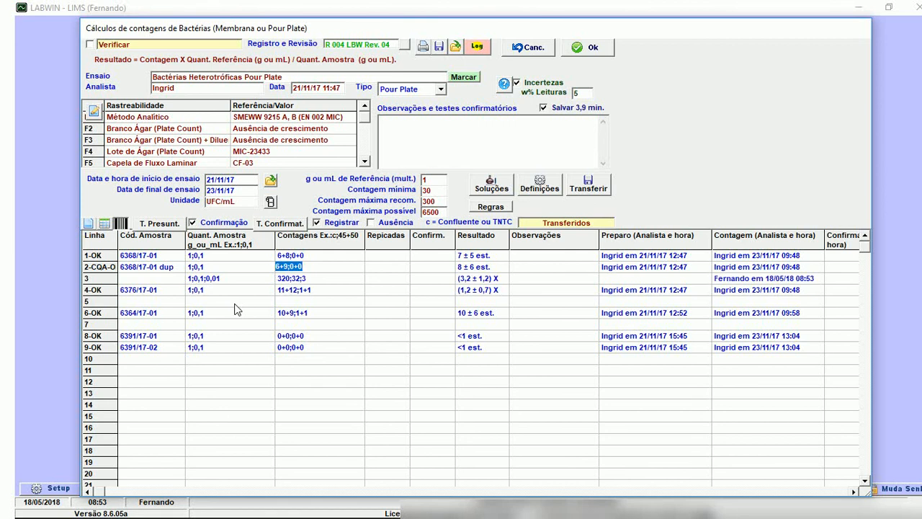
key("Down")
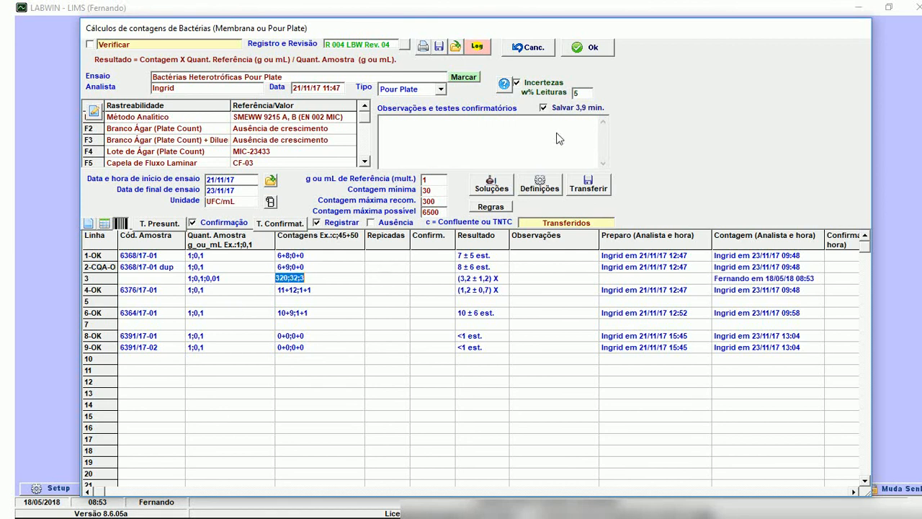
Turn off the Incertezas option and recalculate the results of lines 3 and 4 without uncertainty.
left_click(518, 84)
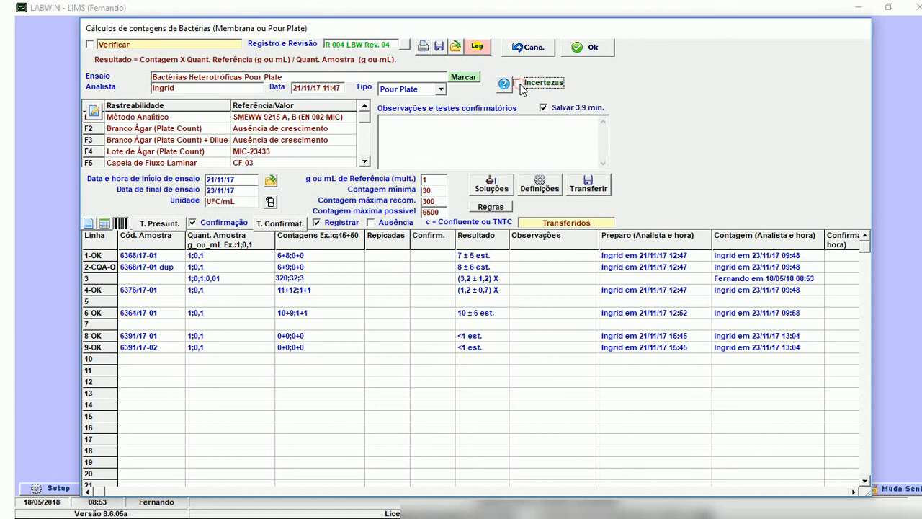
left_click(317, 288)
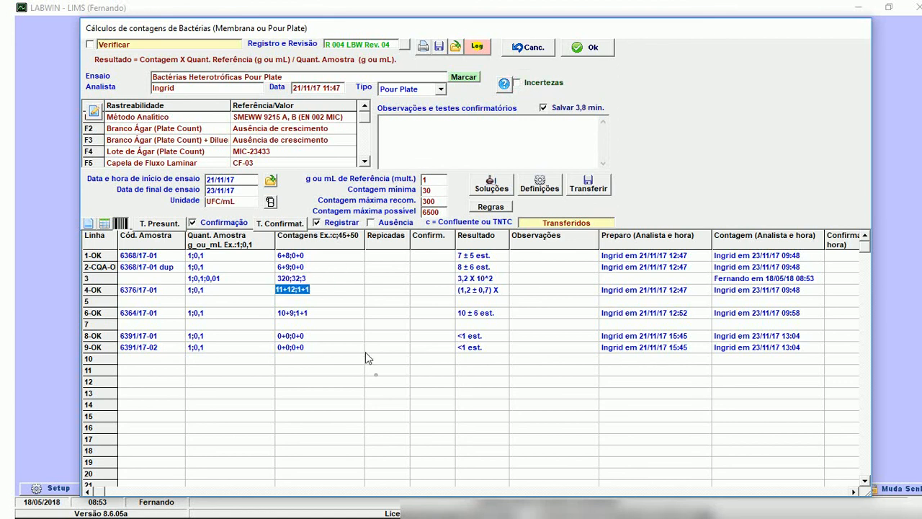
key("Up")
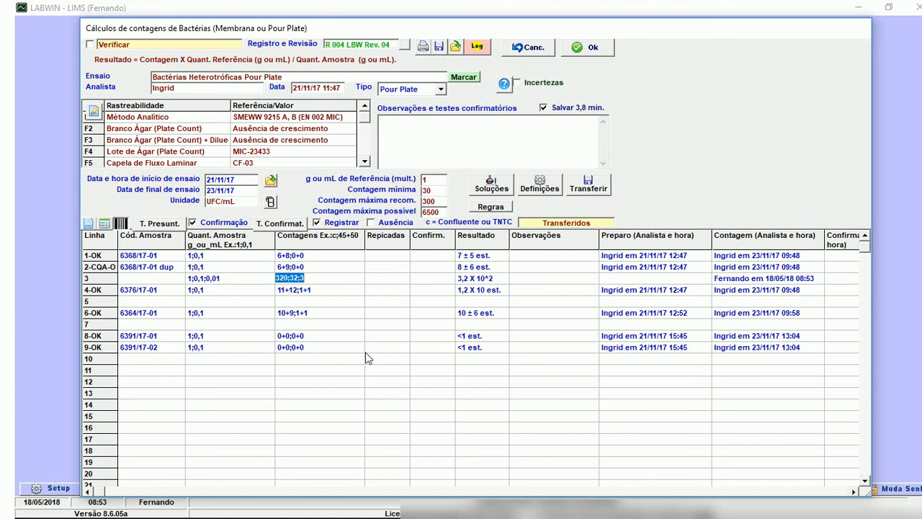
left_click(499, 280)
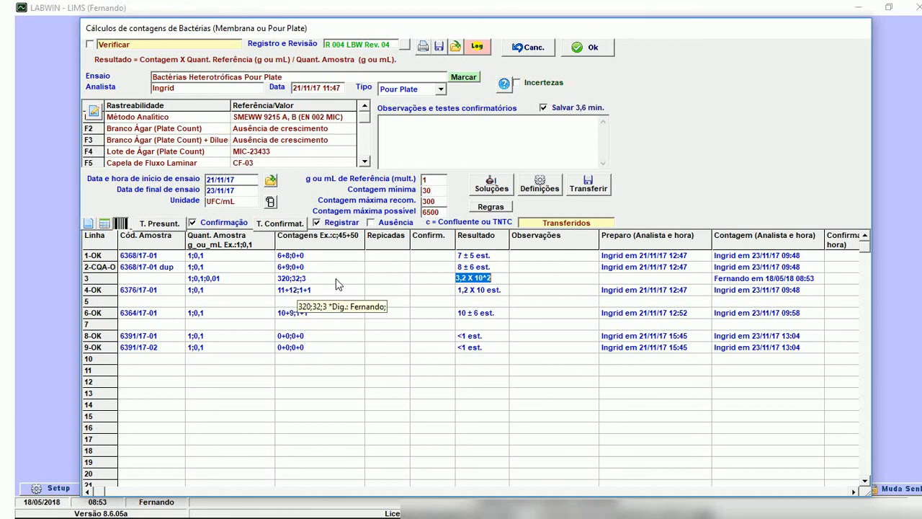
Change the first count on line 3 to 290, keeping 32 and 3, and check the recalculated result.
left_click(295, 286)
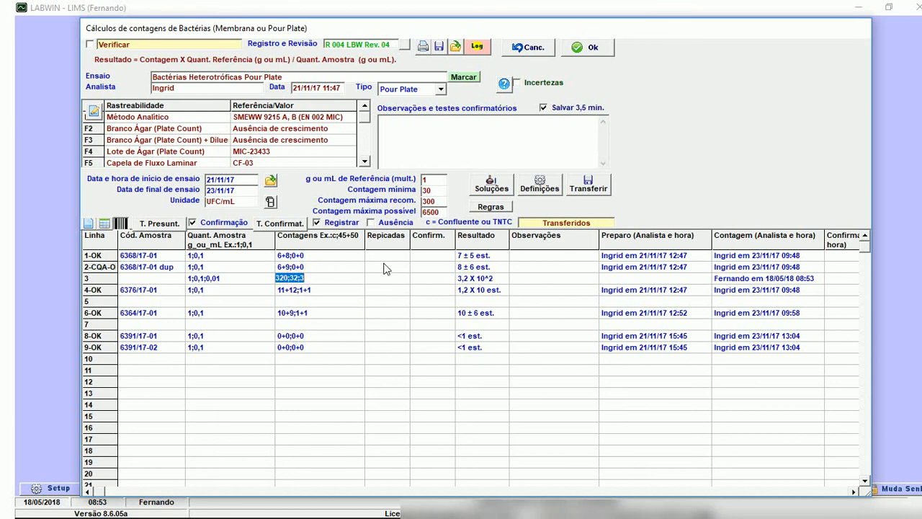
left_click(277, 279)
key("shift+Right")
key("shift+Right")
key("shift+Right")
type("290")
key("Return")
key("Up")
left_click(280, 281)
left_click(293, 278)
left_click(499, 279)
left_click(530, 279)
Prefix the line 3 counts with t and recalculate the result.
left_click(328, 283)
left_click(331, 284)
type("t")
key("Down")
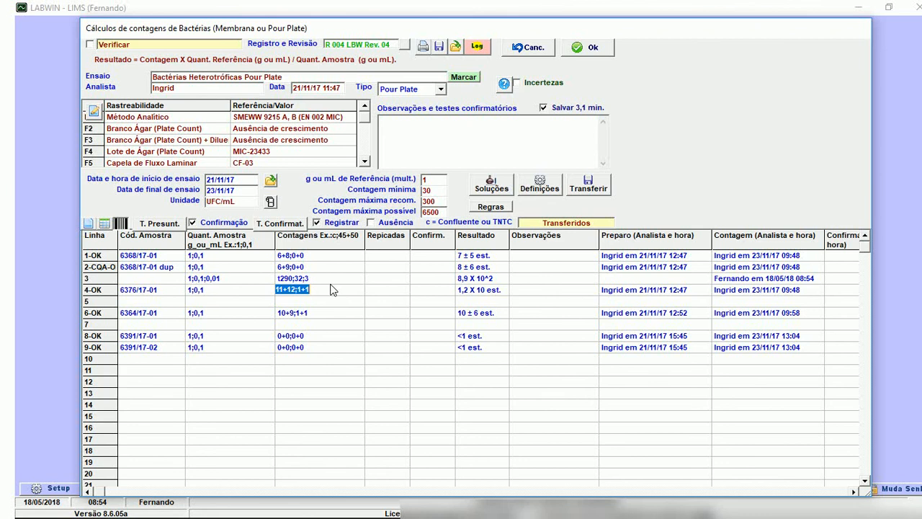
Replace the t prefix on line 3 with q so the counts read q290;32;3, and recalculate the result.
key("Up")
key("Left")
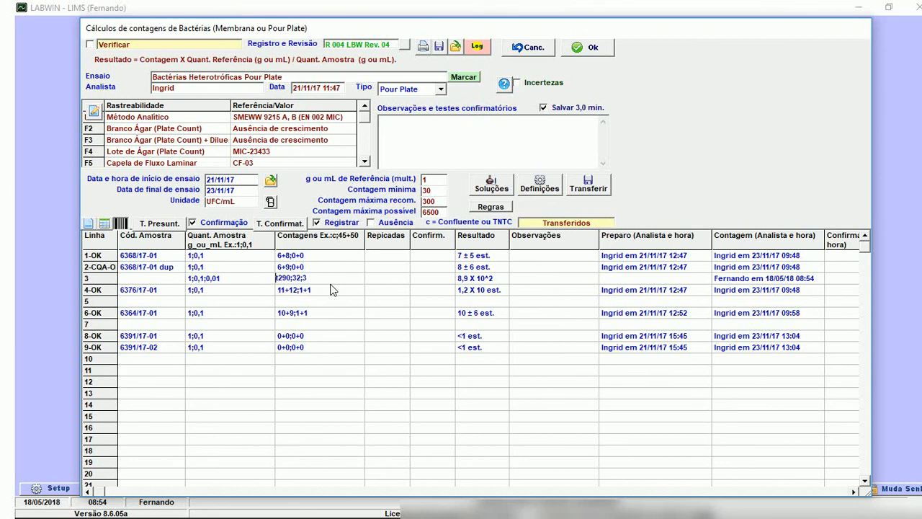
key("Delete")
type("q")
key("Down")
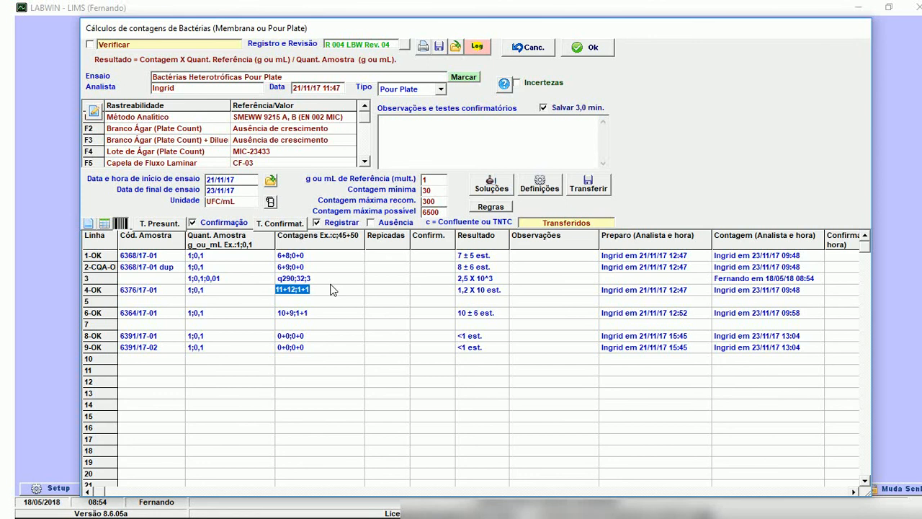
Review the results of lines 3 and 4 and open the rules for recording and calculating bacteria counts.
key("Up")
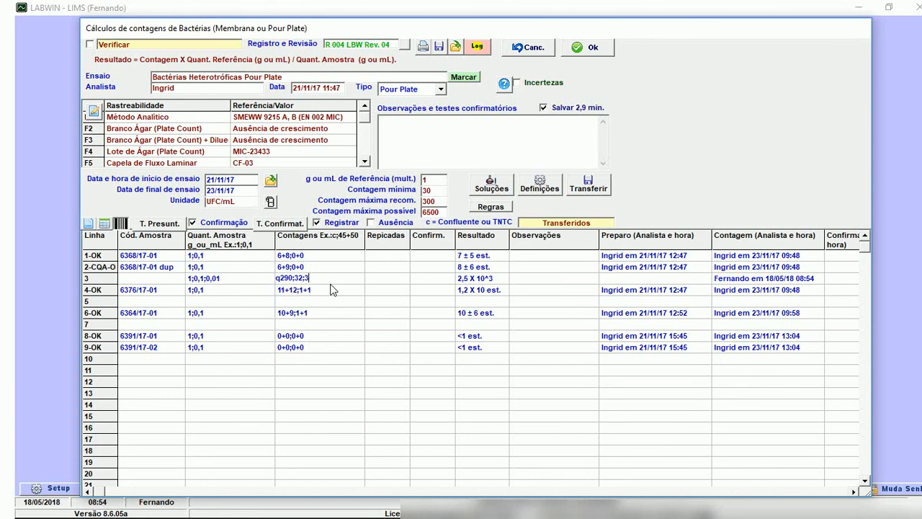
key("Right")
key("Right")
key("Right")
key("Down")
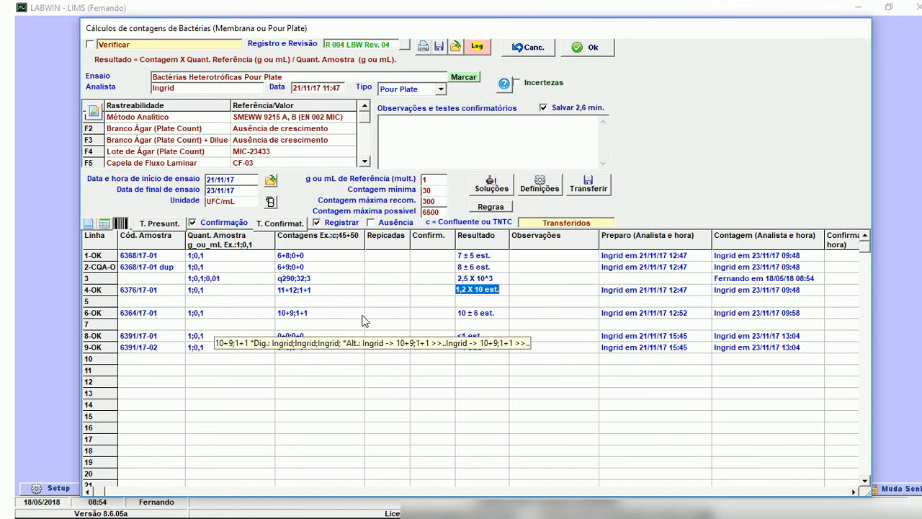
left_click(491, 207)
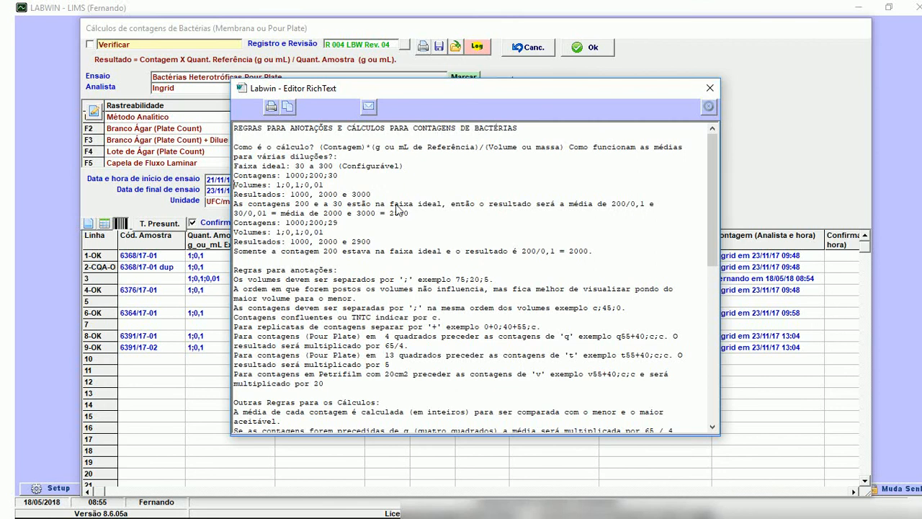
Read through the rules for recording and calculating bacteria counts, including the q, t and v prefixes, and close them.
key("Down")
key("Down")
key("Down")
key("Down")
key("Down")
key("Down")
key("Down")
key("Down")
key("Down")
key("Down")
key("Down")
key("Down")
key("Down")
key("Down")
key("Down")
key("Down")
key("Down")
key("Down")
key("Down")
key("Down")
key("Down")
key("Down")
key("Down")
key("Down")
key("Down")
key("Down")
key("Down")
key("Down")
key("Down")
key("Down")
key("Down")
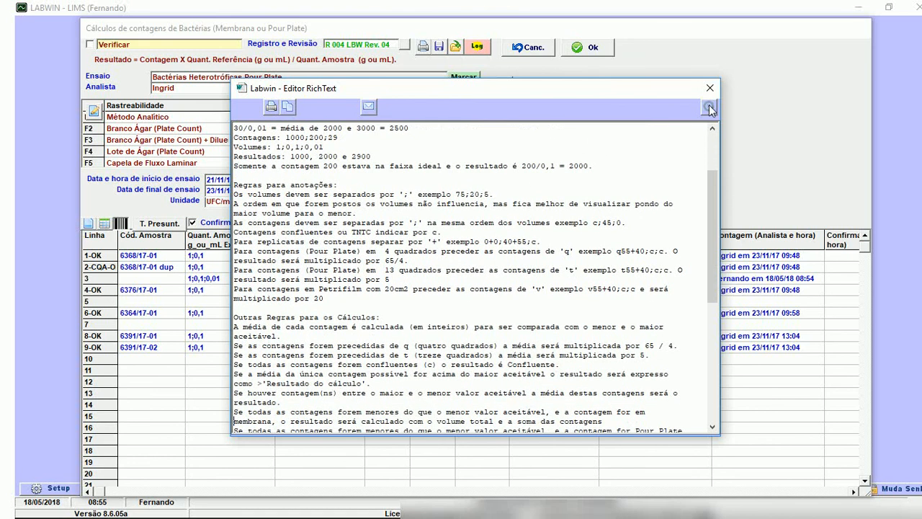
left_click(709, 106)
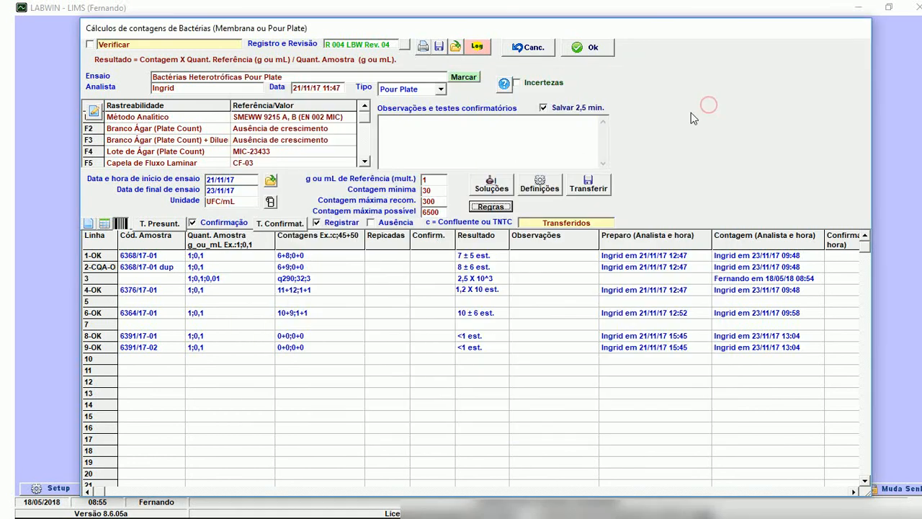
Go through the sample quantities on the first lines of the bacteria calculation and check their results.
left_click(172, 268)
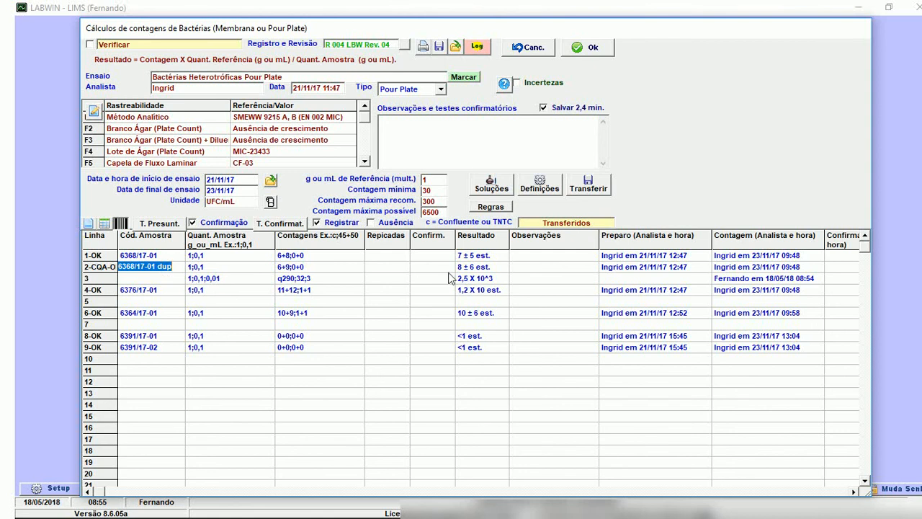
left_click(218, 255)
left_click(235, 264)
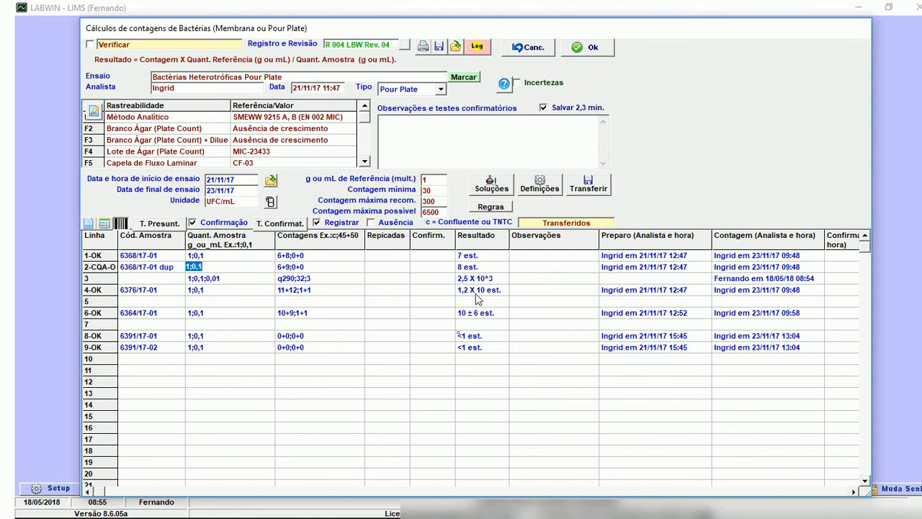
key("Down")
key("Down")
key("Down")
key("Down")
left_click(269, 258)
key("Down")
Leave the heterotrophic bacteria calculation without saving and return to the calculation search.
left_click(520, 52)
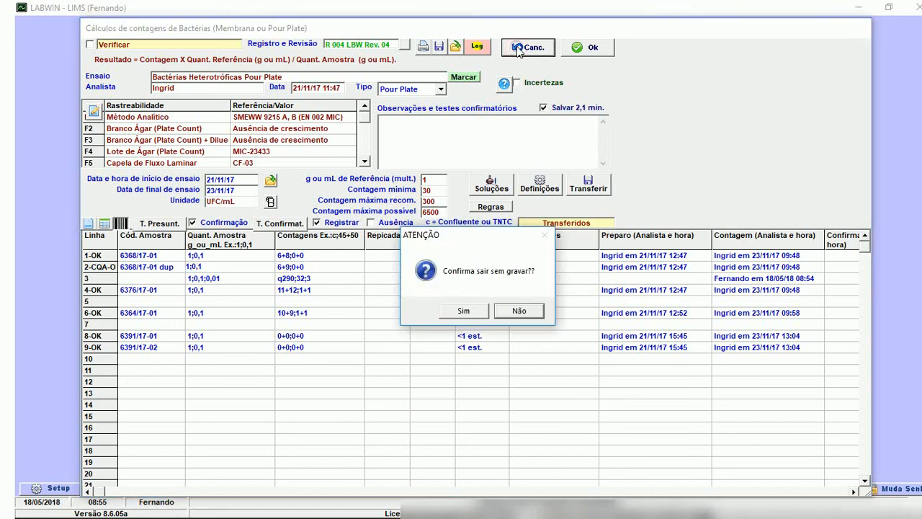
left_click(470, 311)
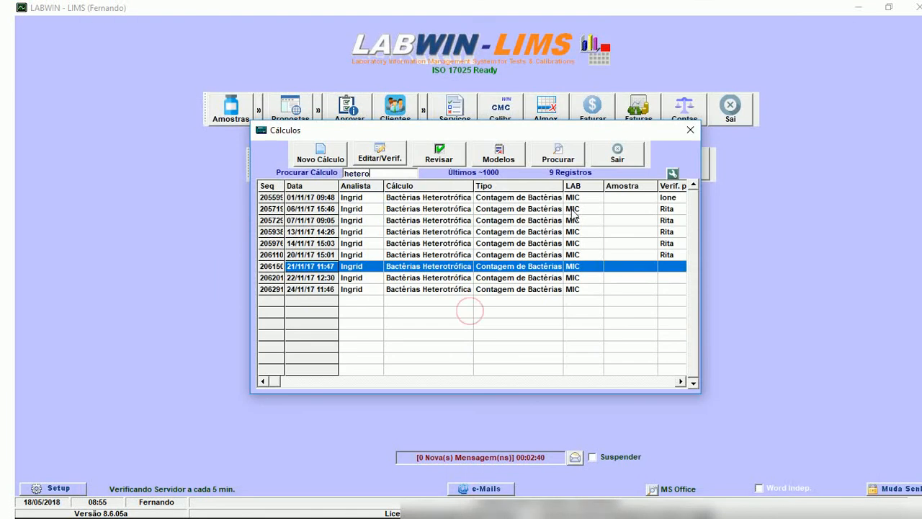
left_click(392, 174)
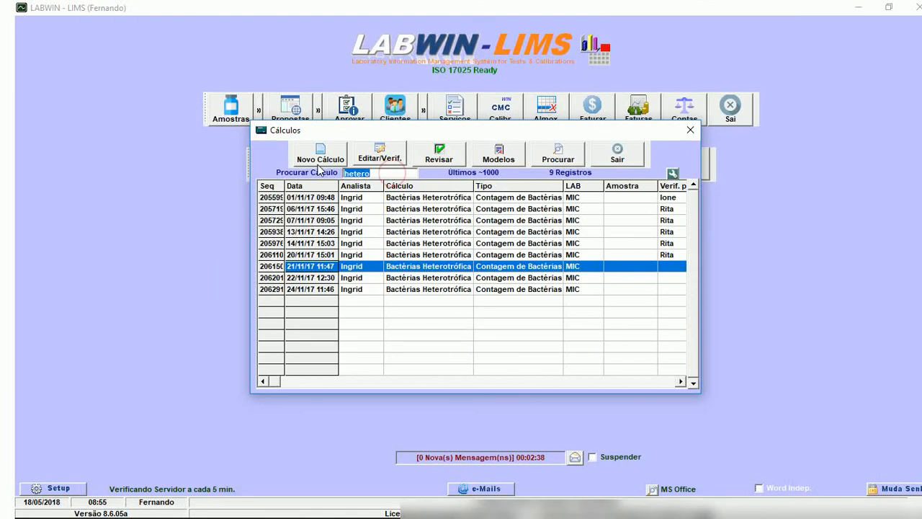
Start a blank calculation model of type Metais AA-800 e Hg M6000 for laboratory AMA, declining the assistant.
left_click(490, 162)
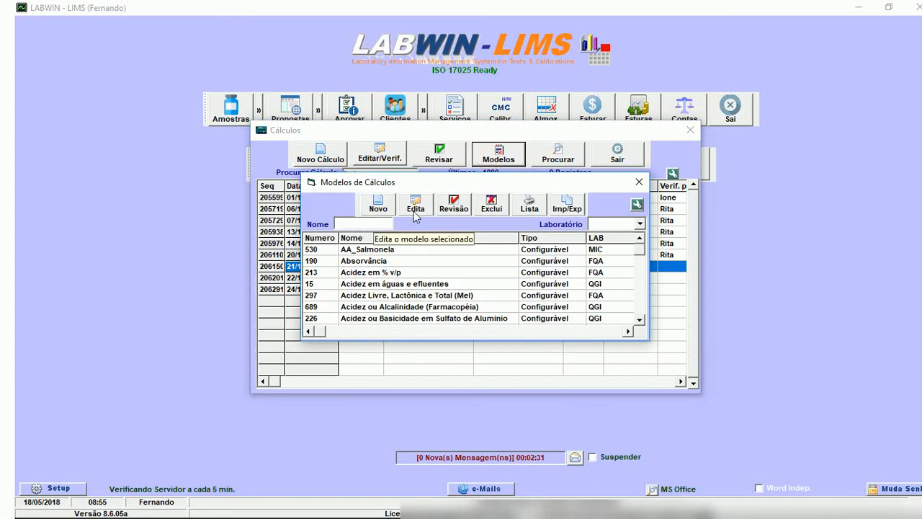
left_click(380, 209)
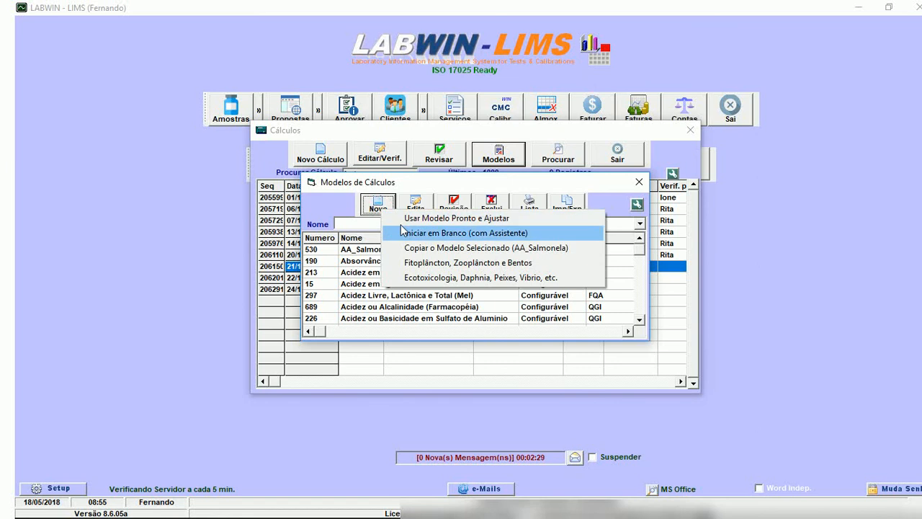
left_click(406, 233)
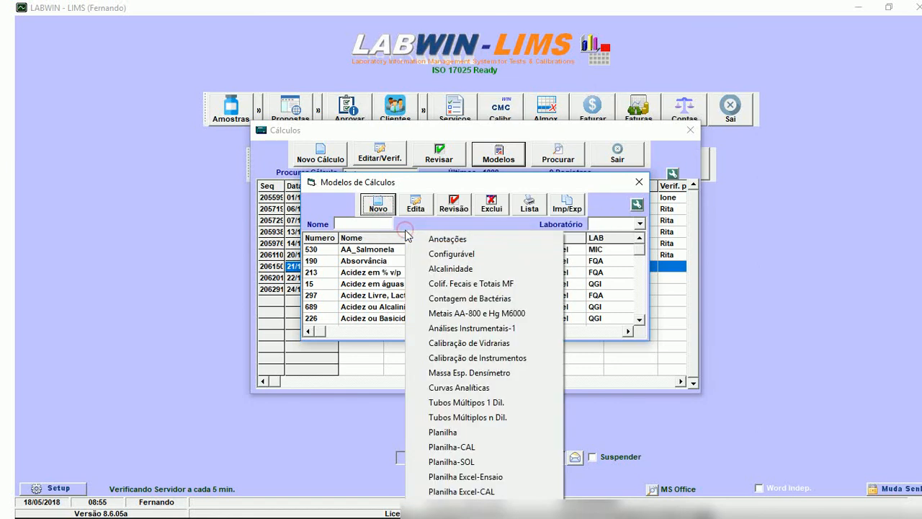
left_click(502, 314)
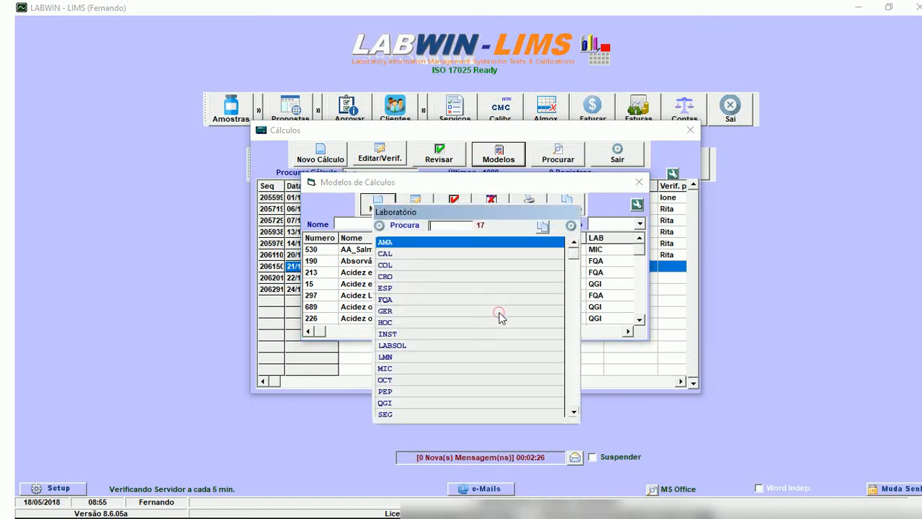
double_click(424, 251)
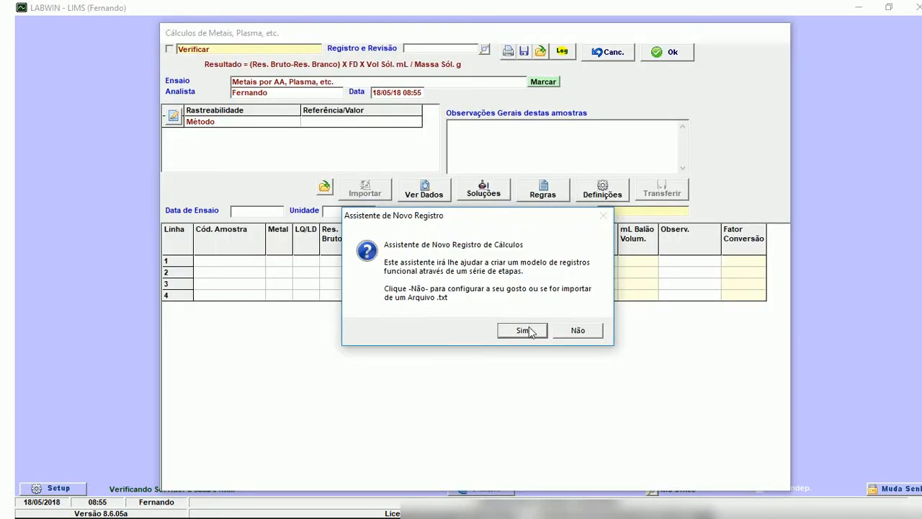
left_click(566, 330)
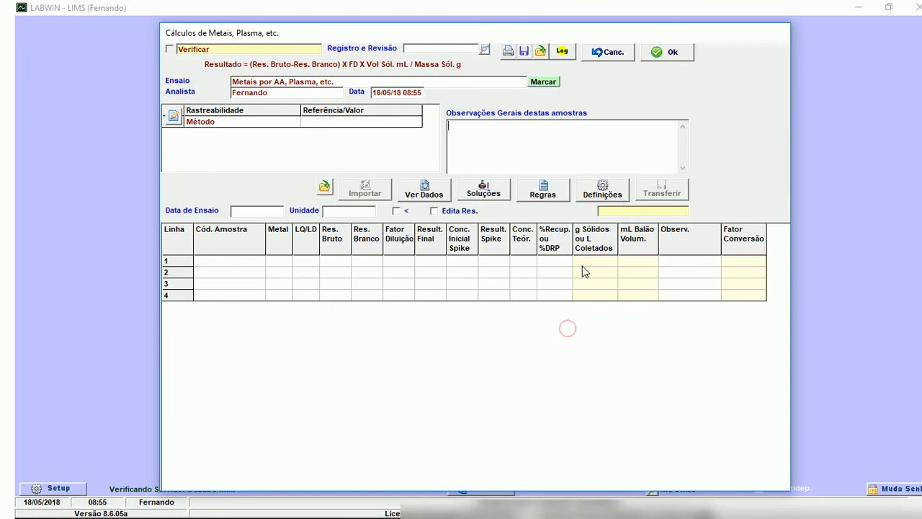
Save the metals model under its default name Metais por AA, Plasma, etc. and close the model list.
left_click(281, 82)
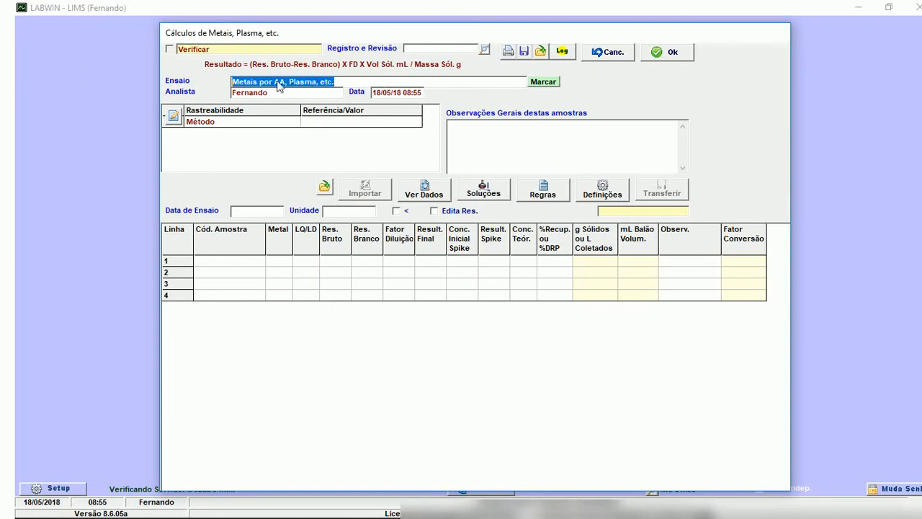
left_click(77, 67)
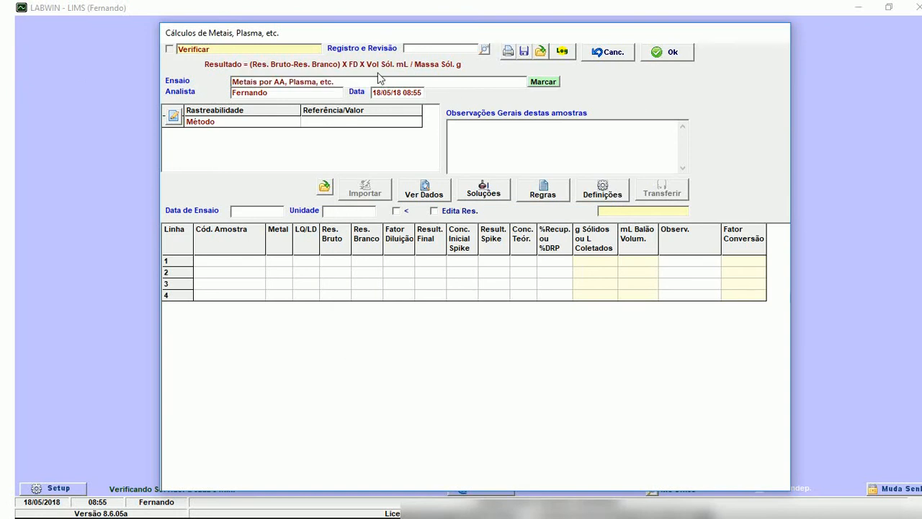
left_click(663, 53)
left_click(640, 178)
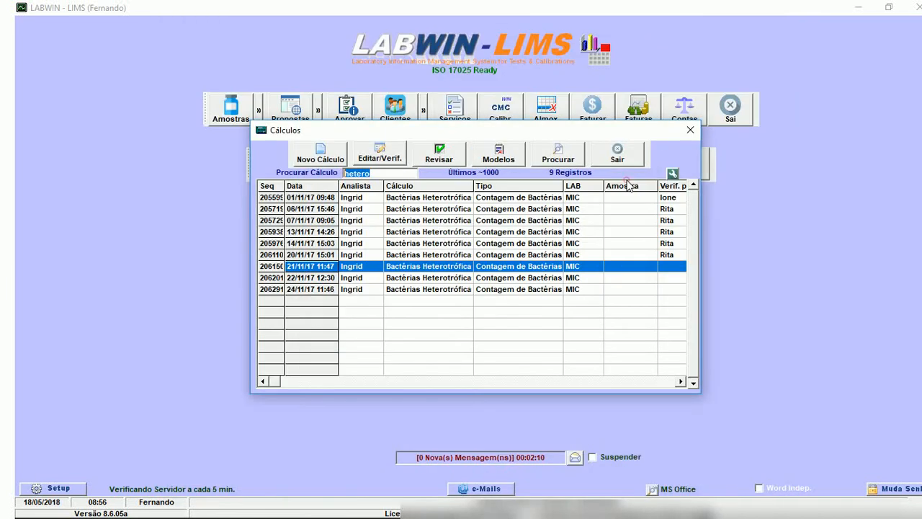
Create a new calculation from the AMA metals model and examine the instruments available for data import.
left_click(321, 153)
left_click(356, 209)
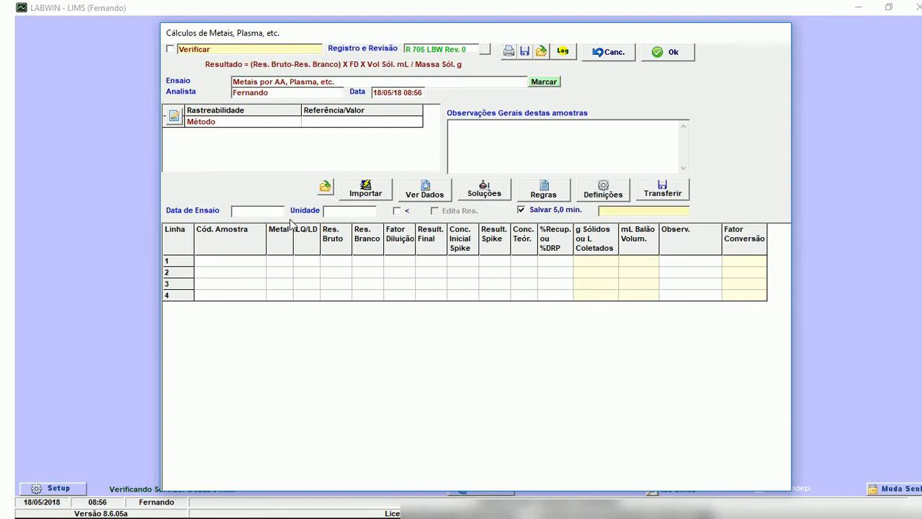
left_click(233, 263)
left_click(362, 194)
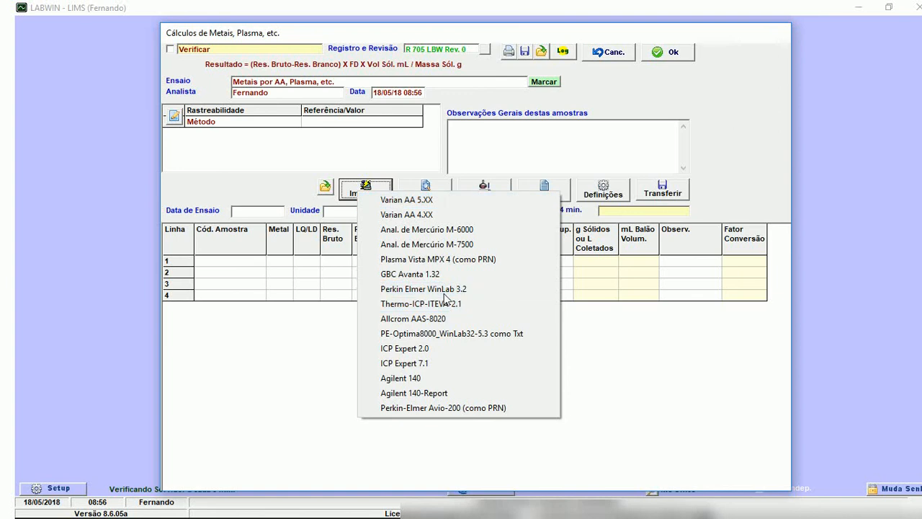
left_click(219, 257)
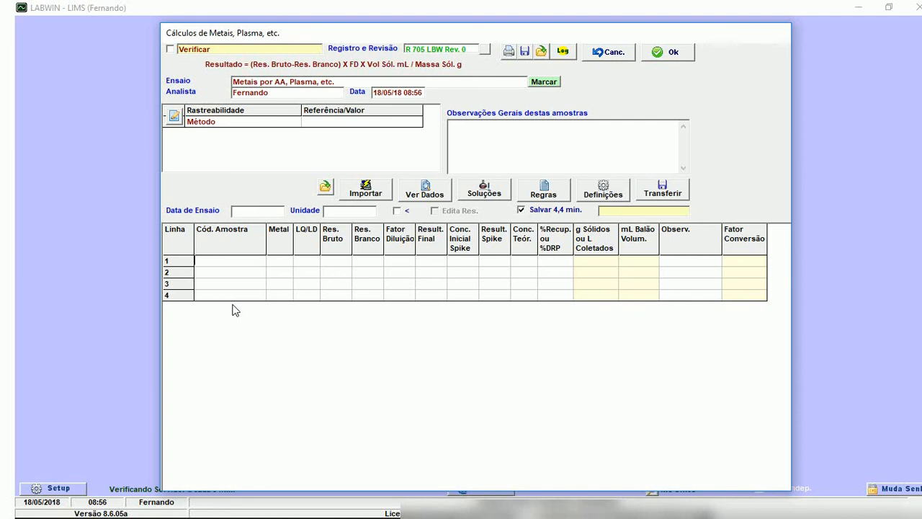
Exit the new metals calculation without saving it.
left_click(609, 58)
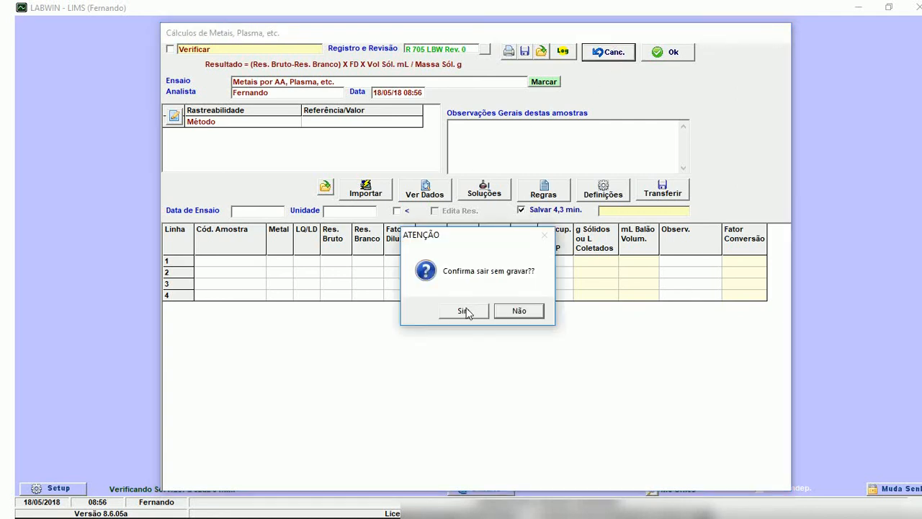
left_click(520, 310)
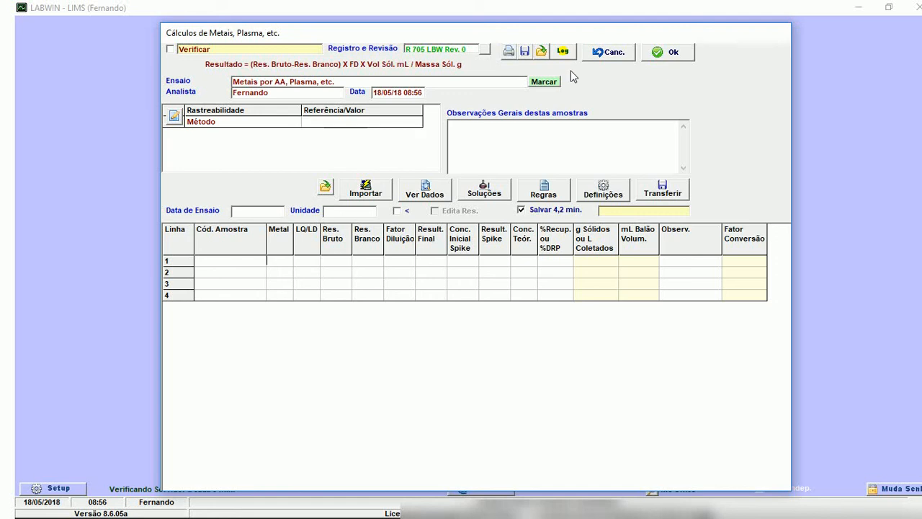
left_click(602, 52)
left_click(463, 309)
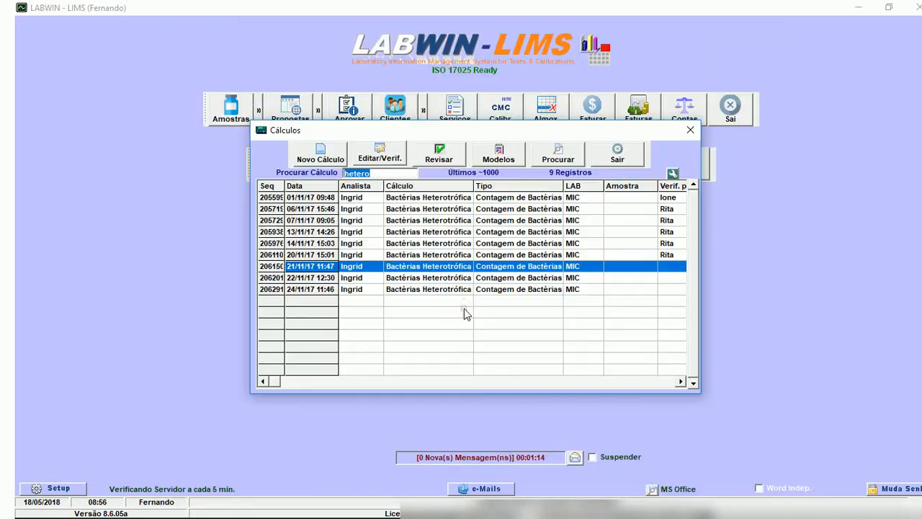
Look at the categories of ready-made calculation models and close the list without choosing one.
left_click(494, 157)
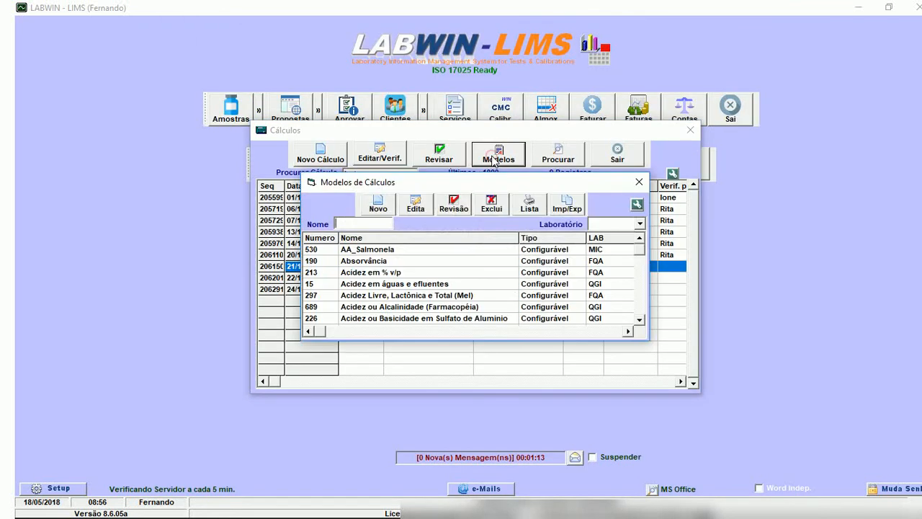
left_click(375, 206)
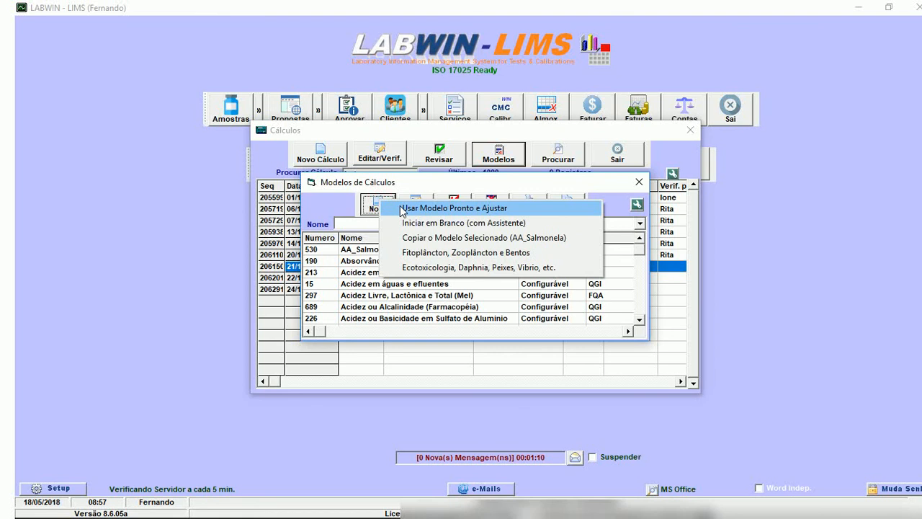
left_click(404, 208)
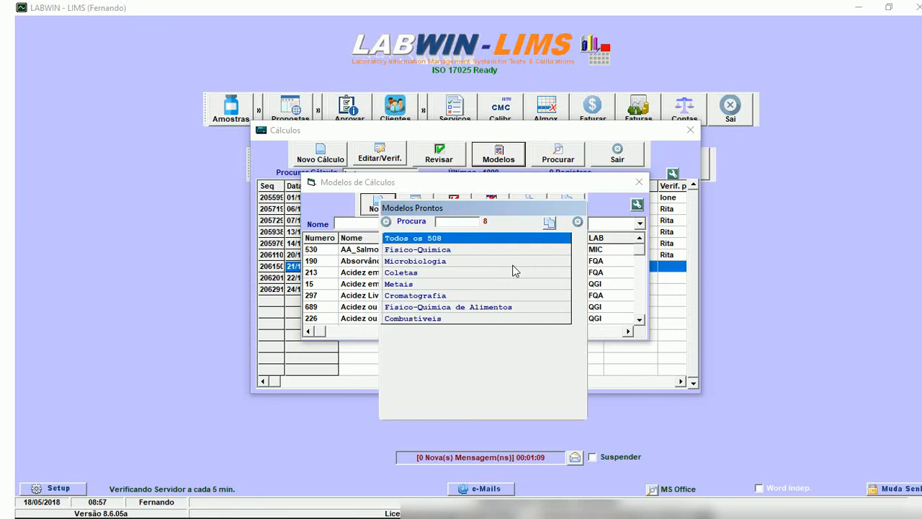
left_click(577, 222)
Create and save a blank Análises Instrumentais-1 model for laboratory AMA without the assistant, and close the model list.
left_click(376, 206)
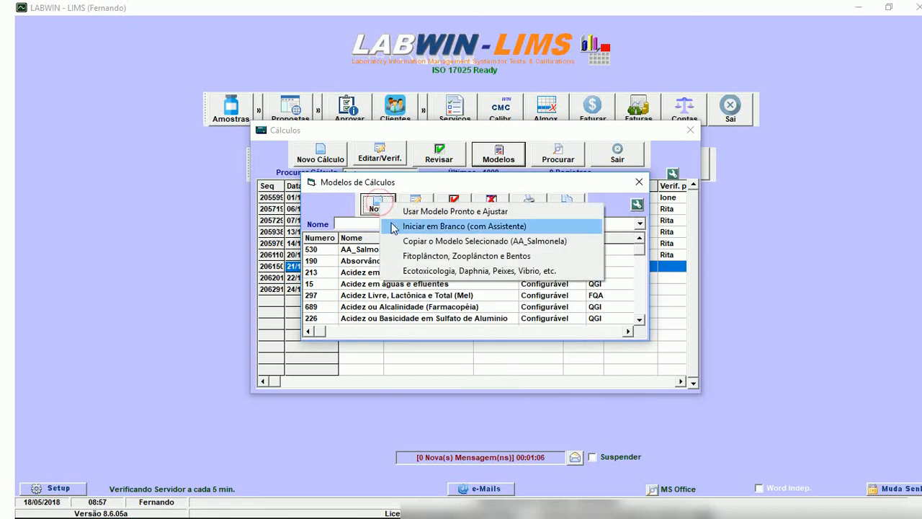
left_click(411, 227)
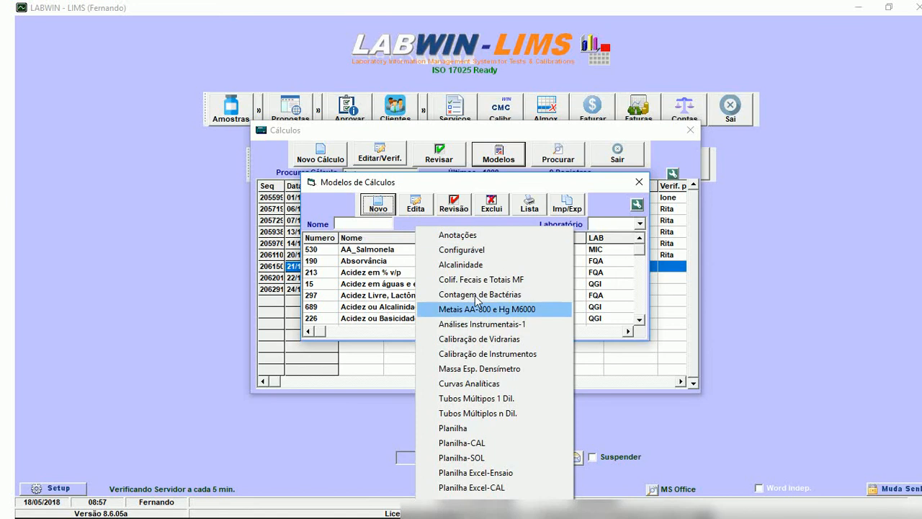
left_click(508, 325)
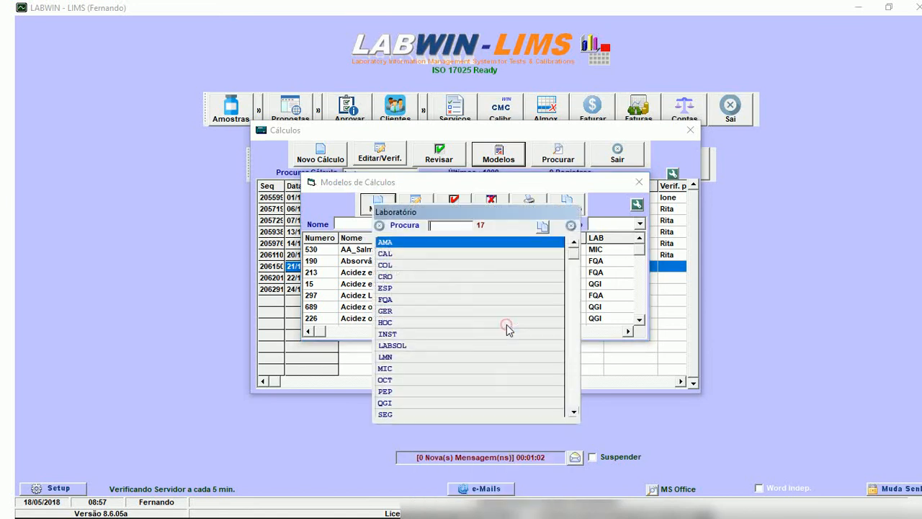
left_click(421, 247)
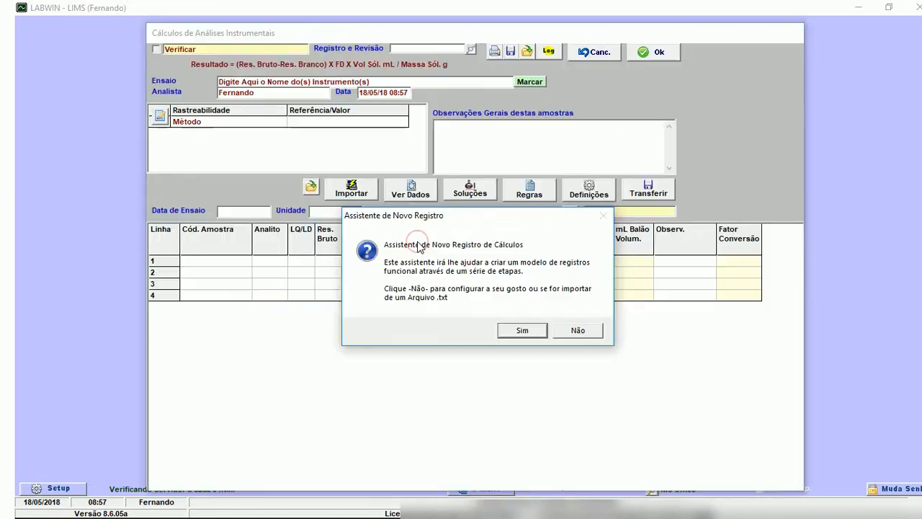
left_click(568, 330)
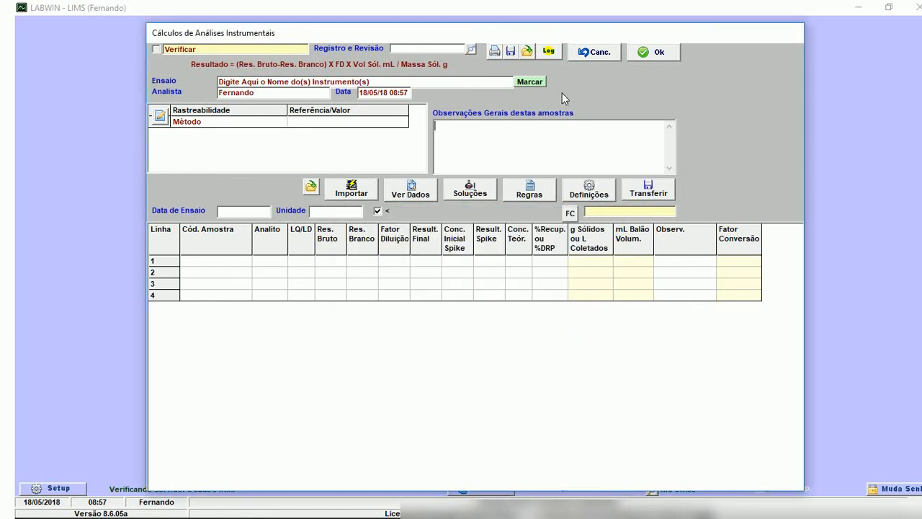
left_click(650, 53)
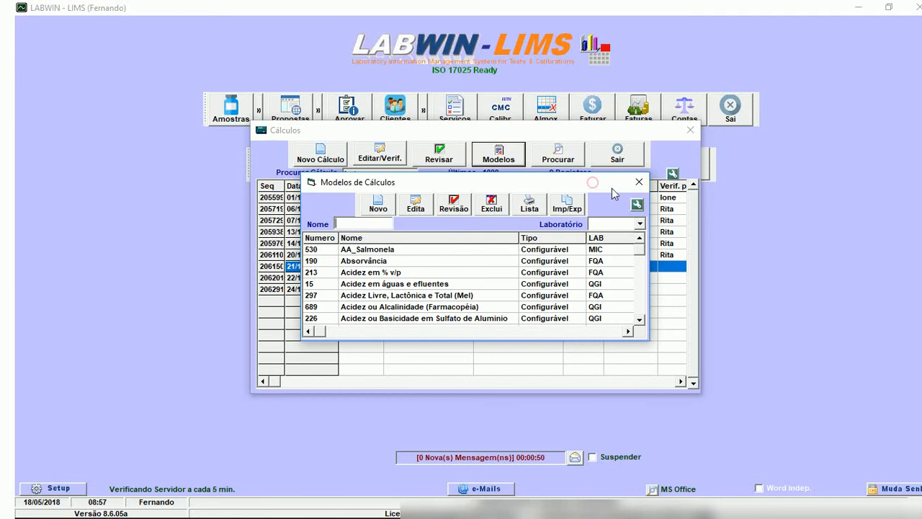
left_click(637, 185)
Create a new calculation from AMA's instrumental analysis model 000706 and list the instruments available for data import.
left_click(323, 151)
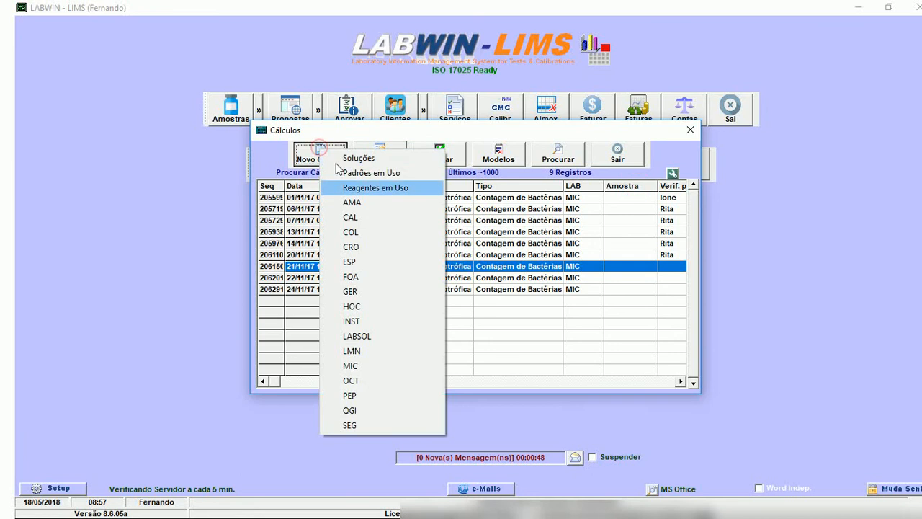
left_click(352, 202)
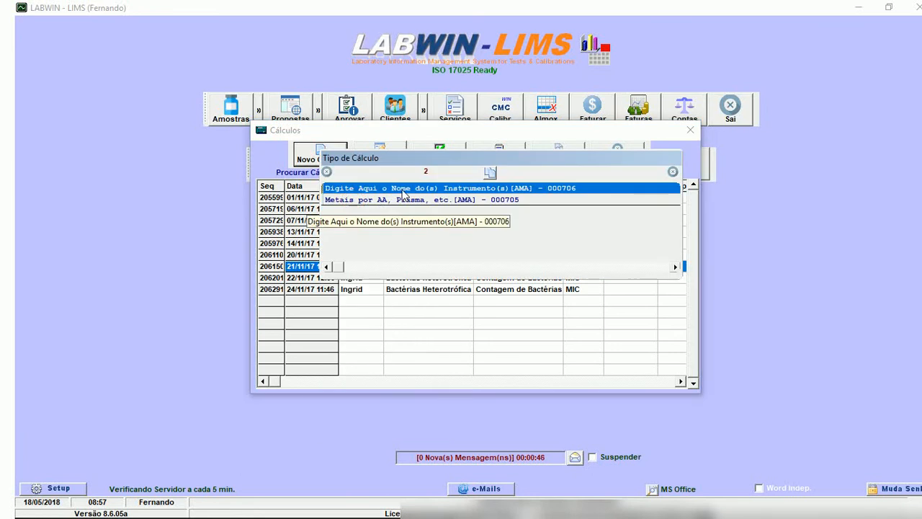
double_click(402, 190)
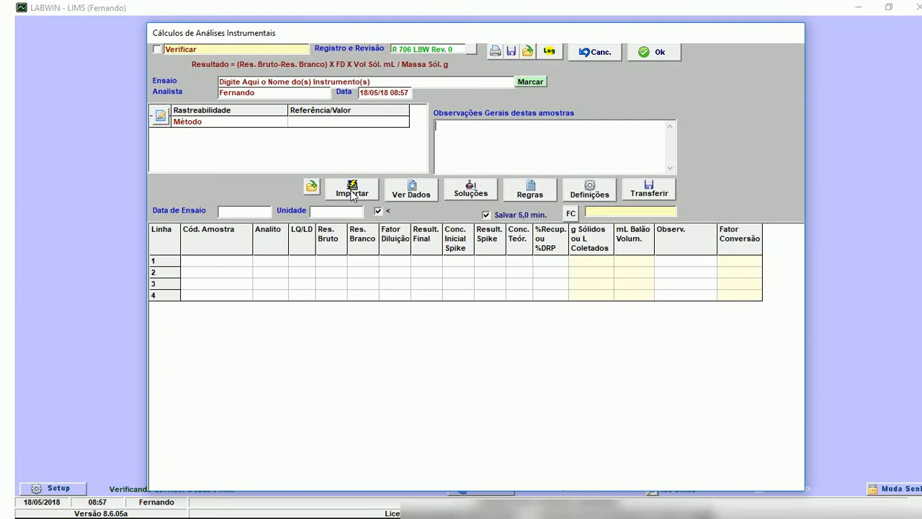
left_click(352, 195)
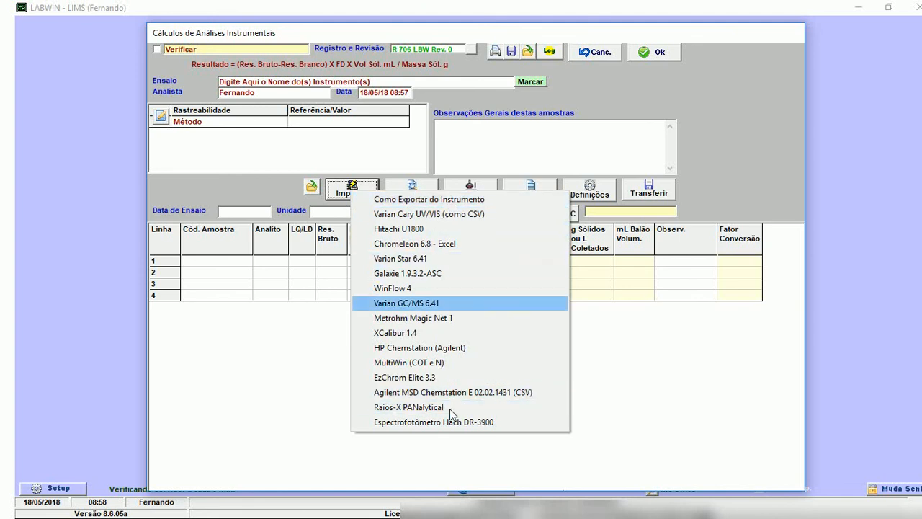
Review the list of instruments for data import again and exit the new instrumental analysis calculation without saving it.
left_click(276, 186)
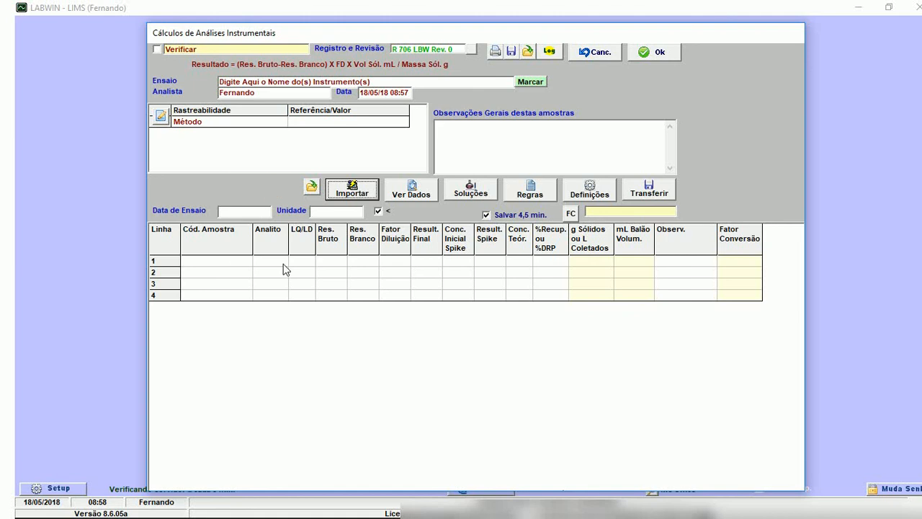
left_click(363, 191)
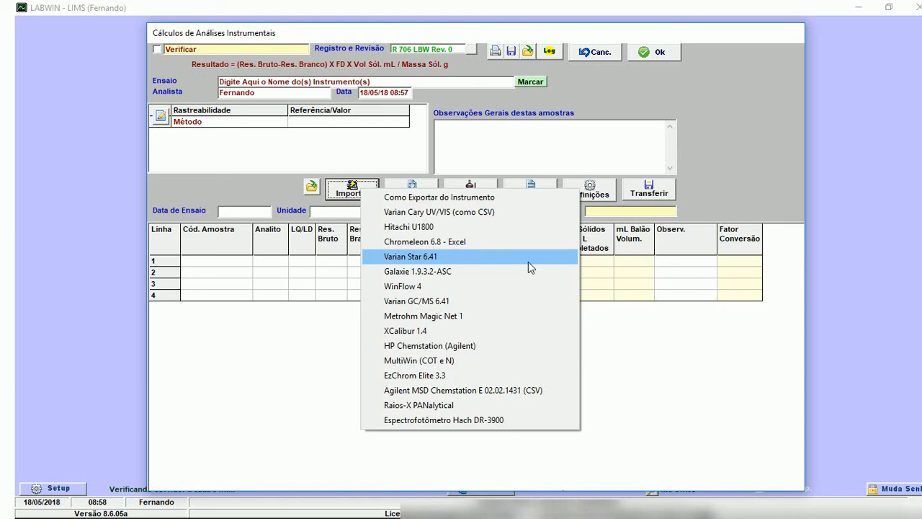
left_click(429, 258)
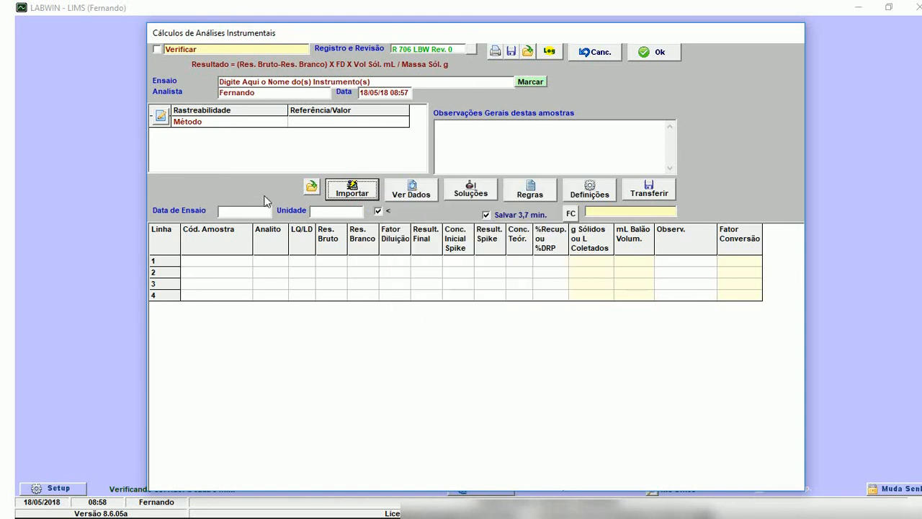
left_click(595, 54)
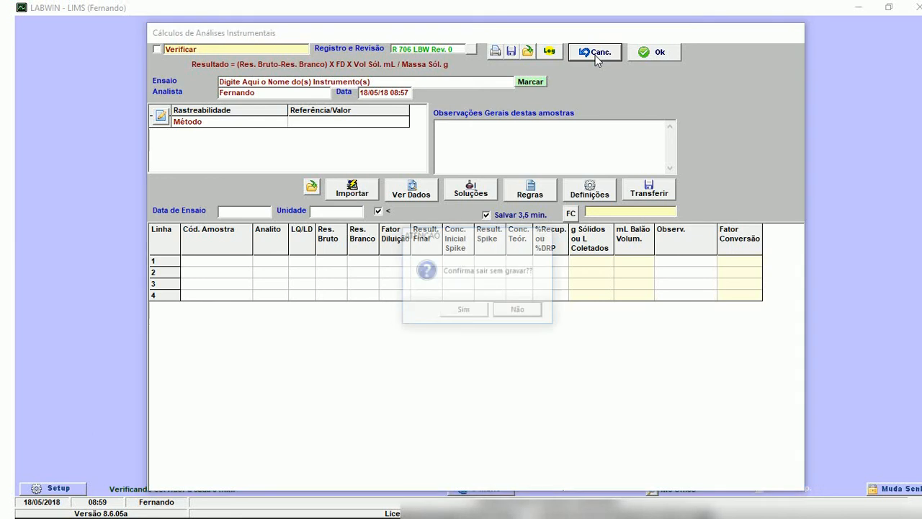
left_click(463, 311)
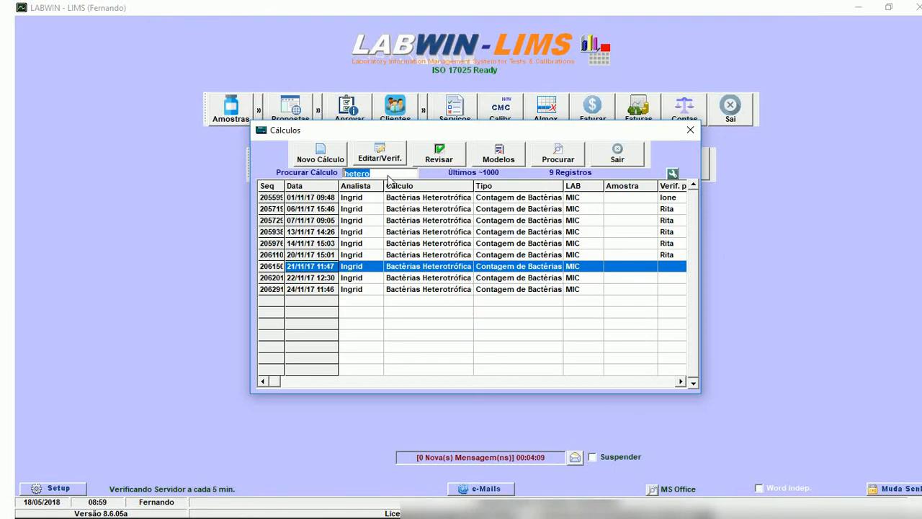
Dismiss the search date range without applying it and search the calculations for "caldo".
left_click(540, 162)
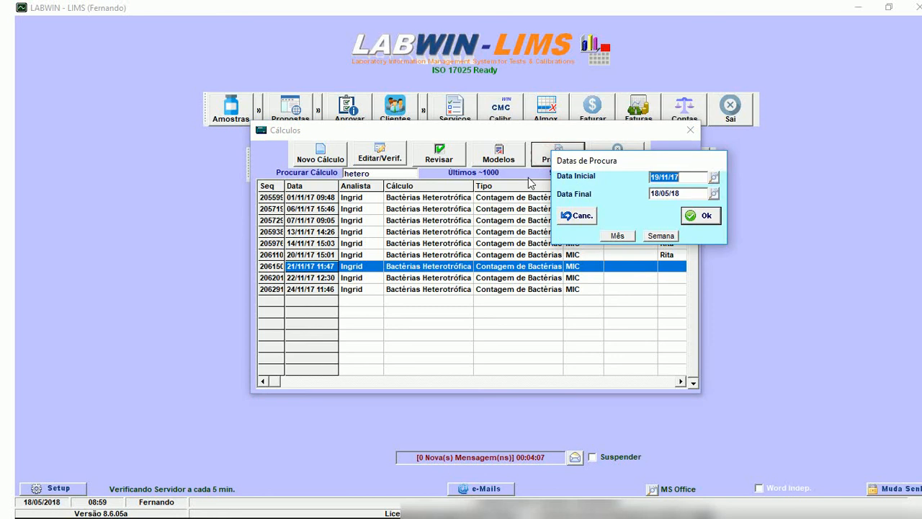
left_click(576, 215)
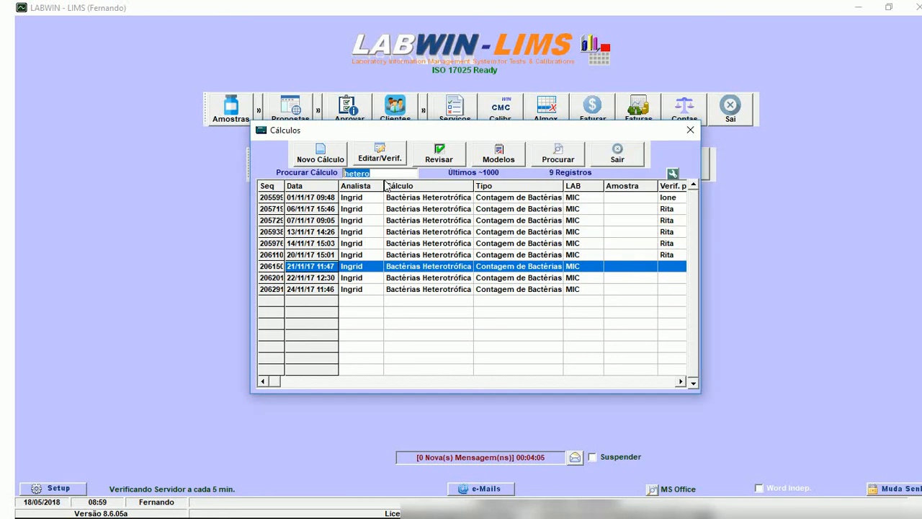
type("caldo")
key("Return")
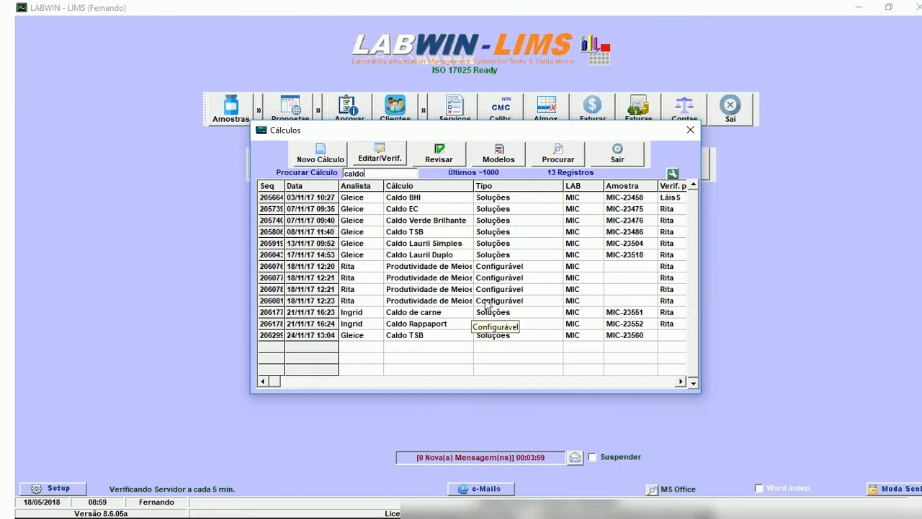
Open the Caldo Lauril Simples solution record, examine its reagent's brand and lot, and close it without changes.
left_click(449, 243)
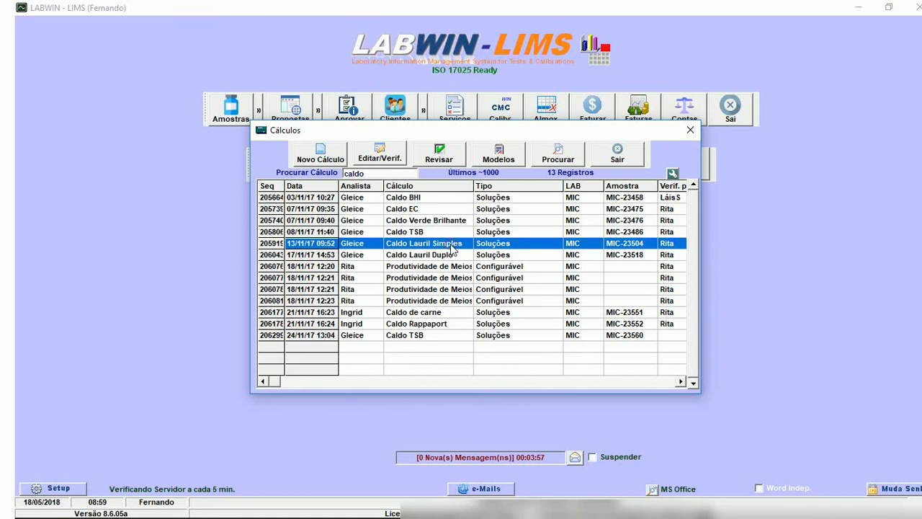
left_click(380, 155)
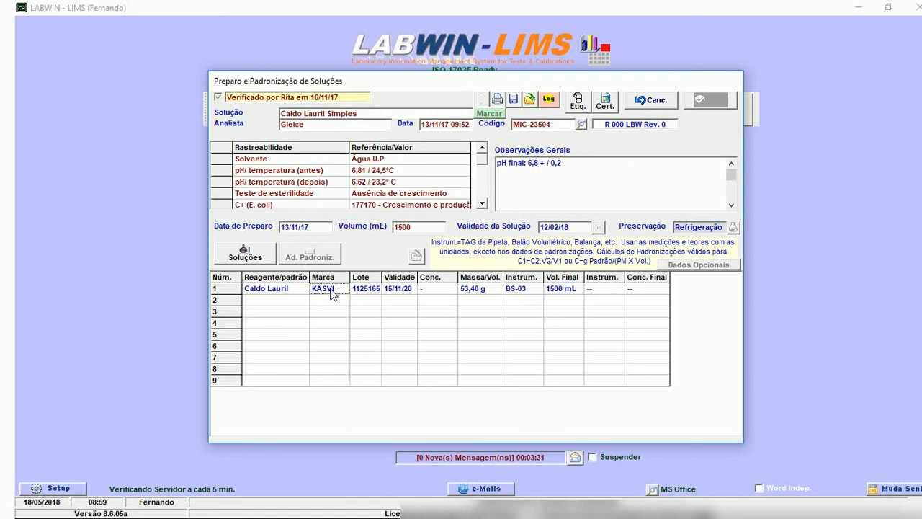
left_click(285, 294)
left_click(368, 292)
left_click(643, 103)
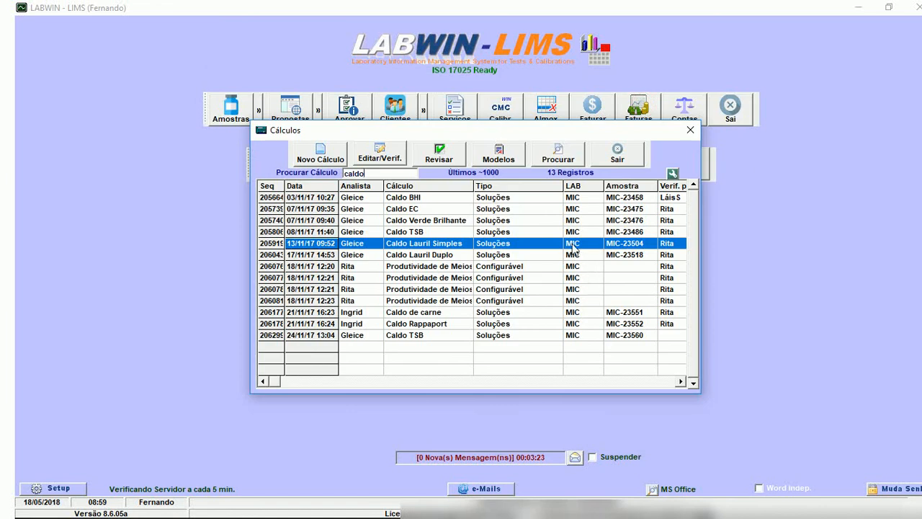
left_click(380, 155)
left_click(347, 290)
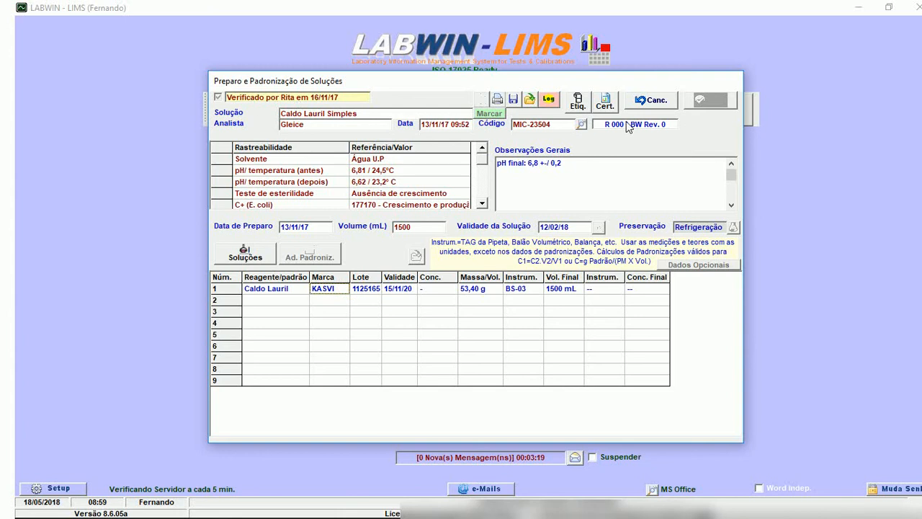
left_click(643, 101)
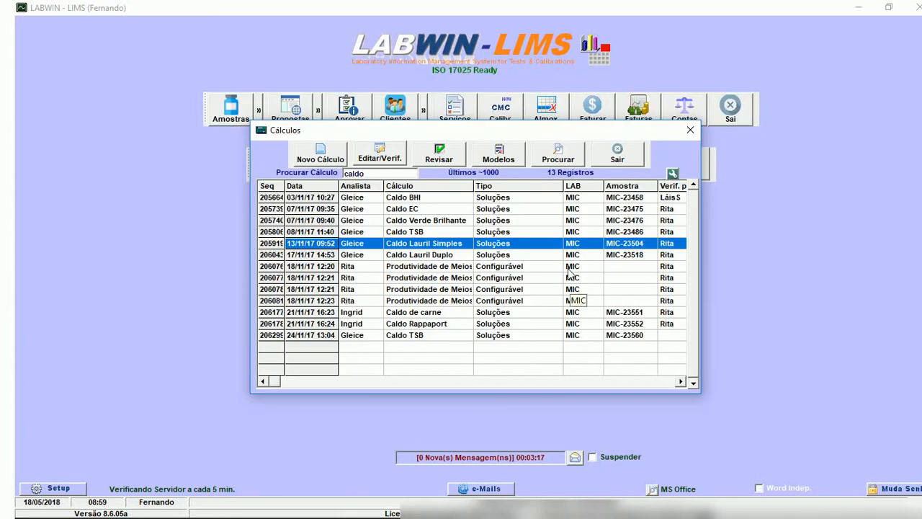
Open the Caldo TSB solution record dated 24/11/17 and examine its reagent's brand and expiry date.
left_click(631, 336)
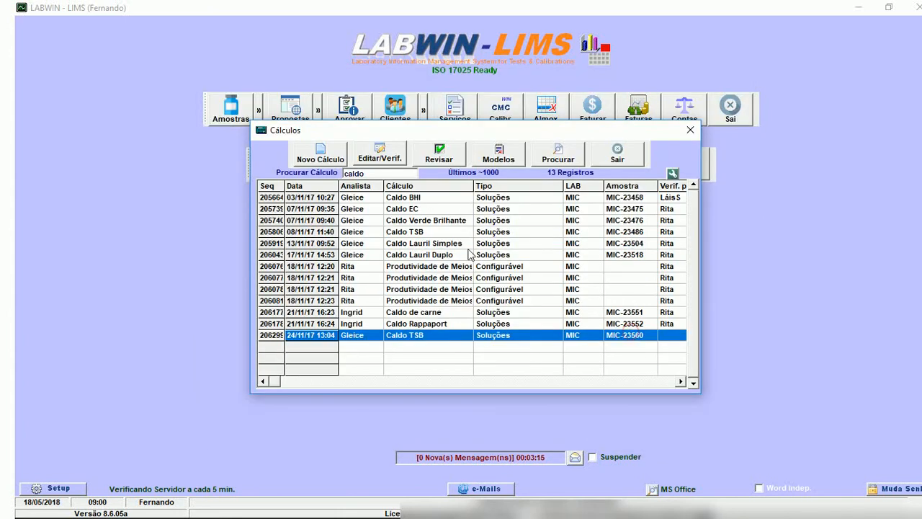
left_click(380, 153)
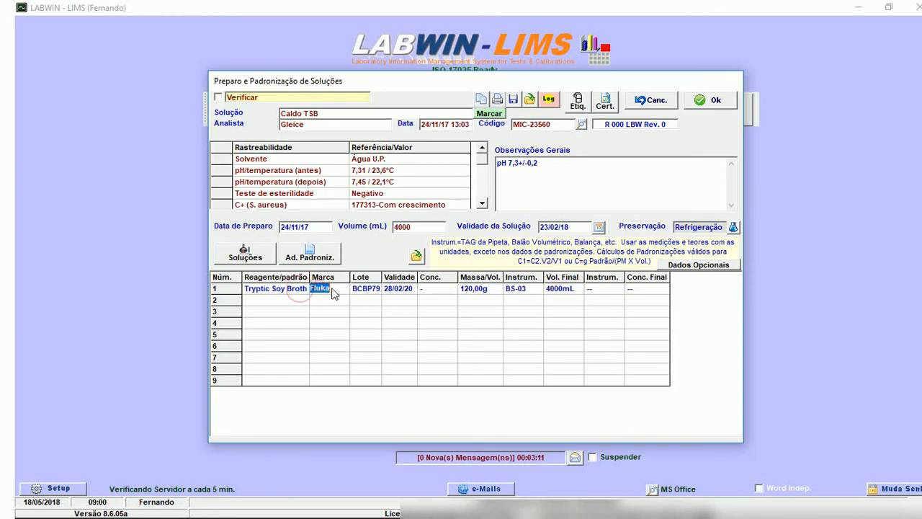
left_click(320, 290)
left_click(413, 290)
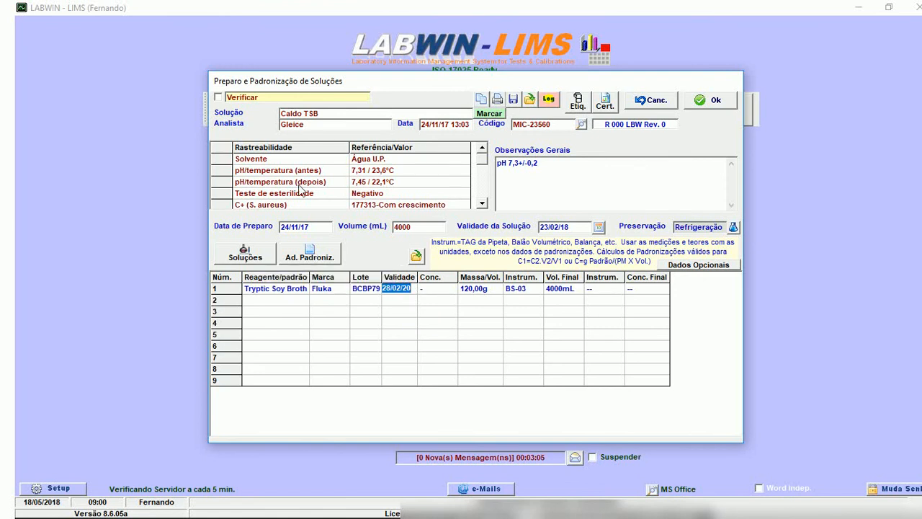
Add a standardization against a standard solution to the Caldo TSB record and try to calculate it.
left_click(309, 256)
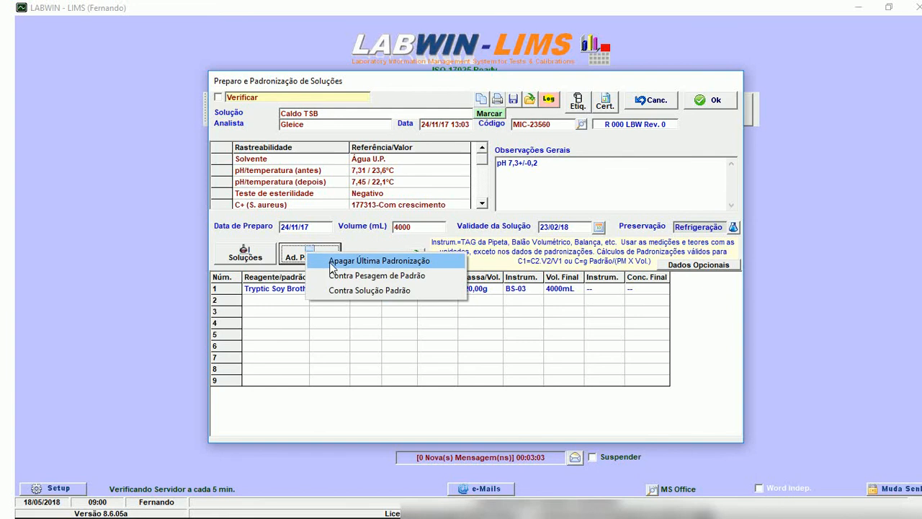
left_click(383, 289)
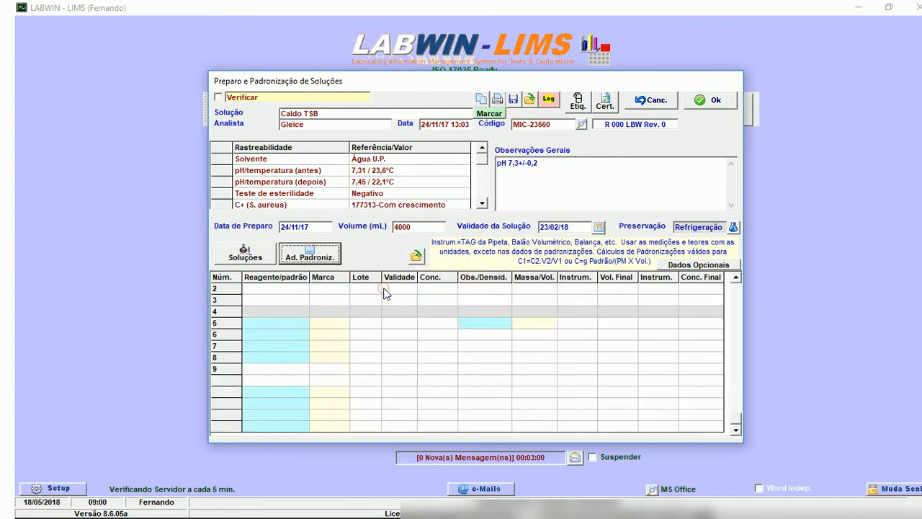
left_click(327, 346)
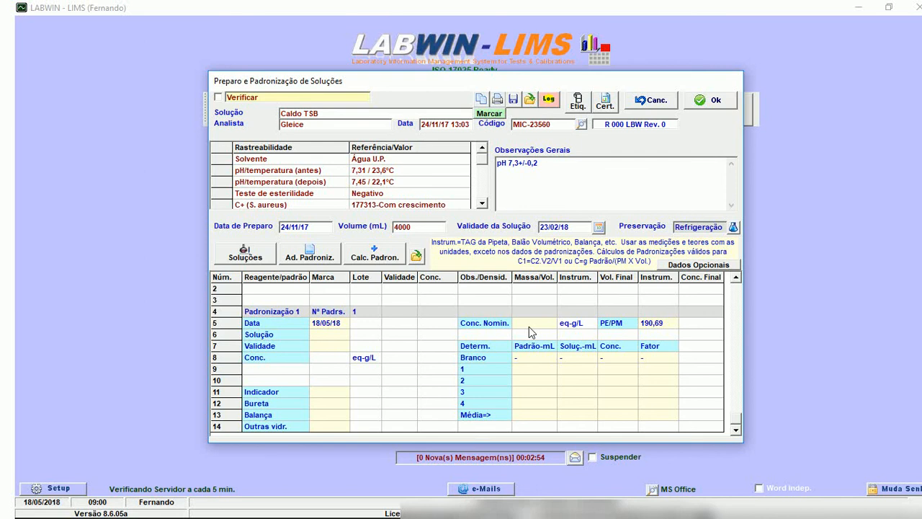
left_click(392, 255)
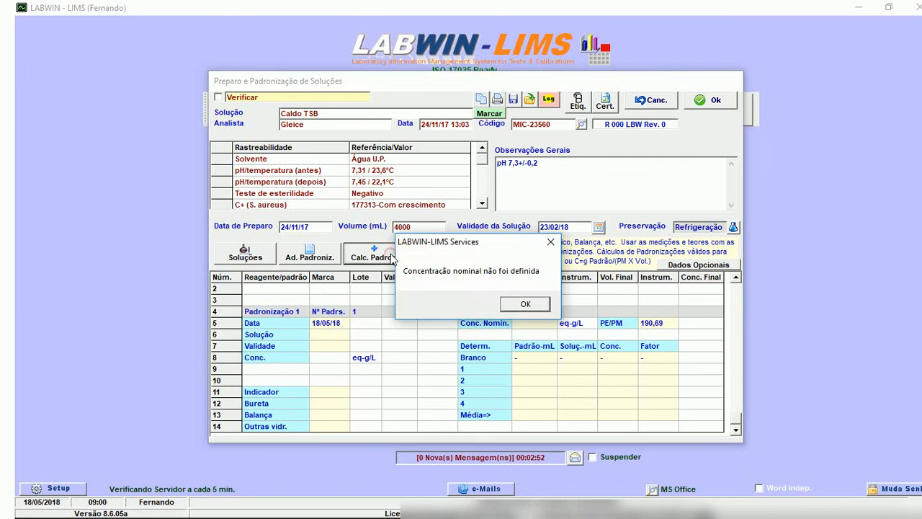
left_click(517, 307)
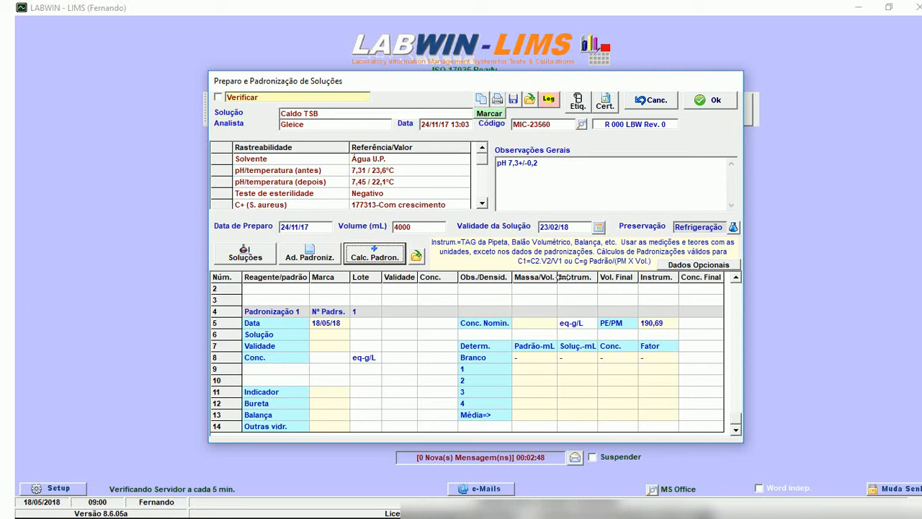
Preview an Avery 8136-1 label for the Caldo TSB solution with the default print parameters, close the preview, and accept the record.
left_click(579, 102)
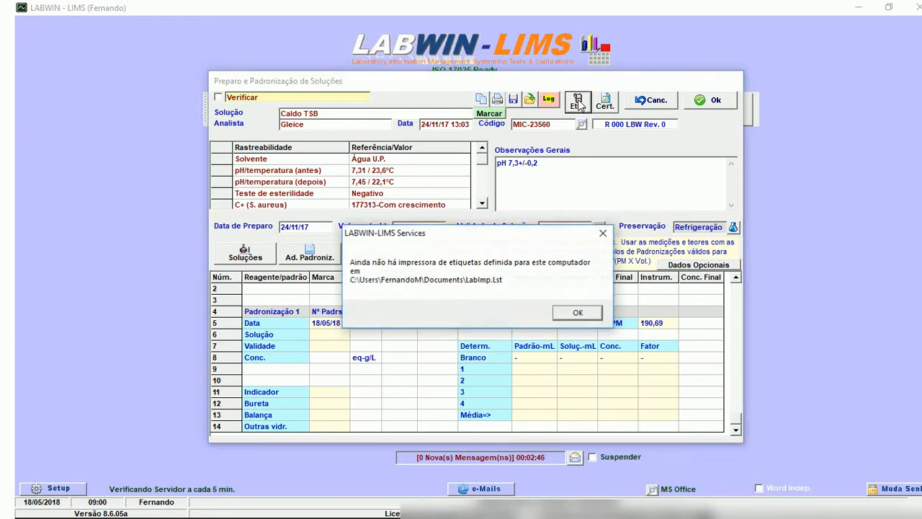
left_click(578, 311)
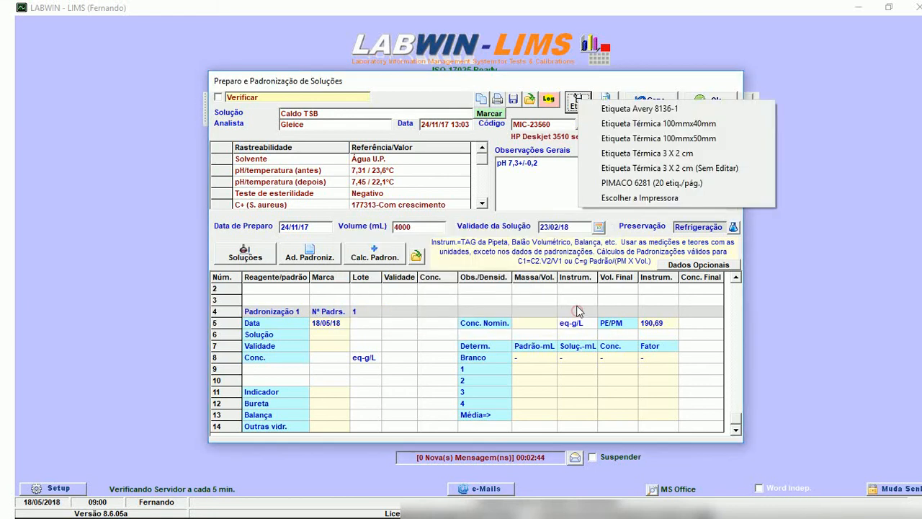
left_click(622, 109)
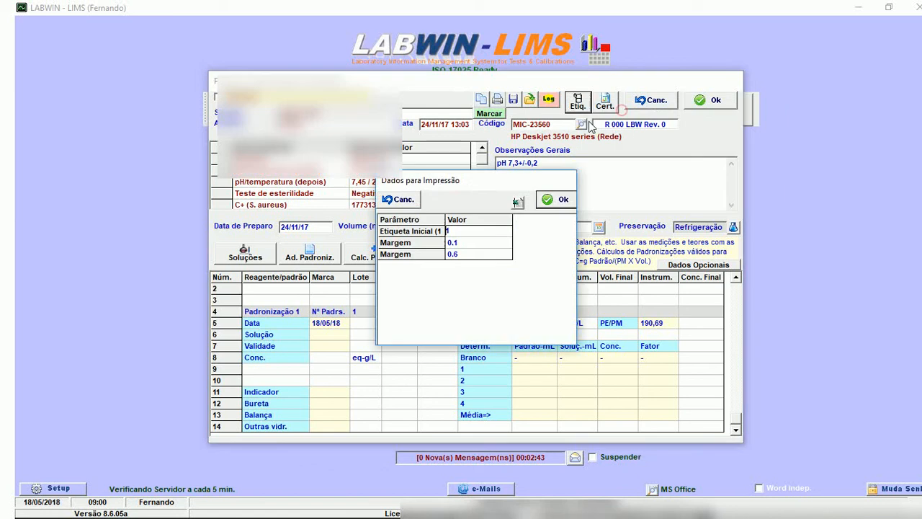
left_click(556, 199)
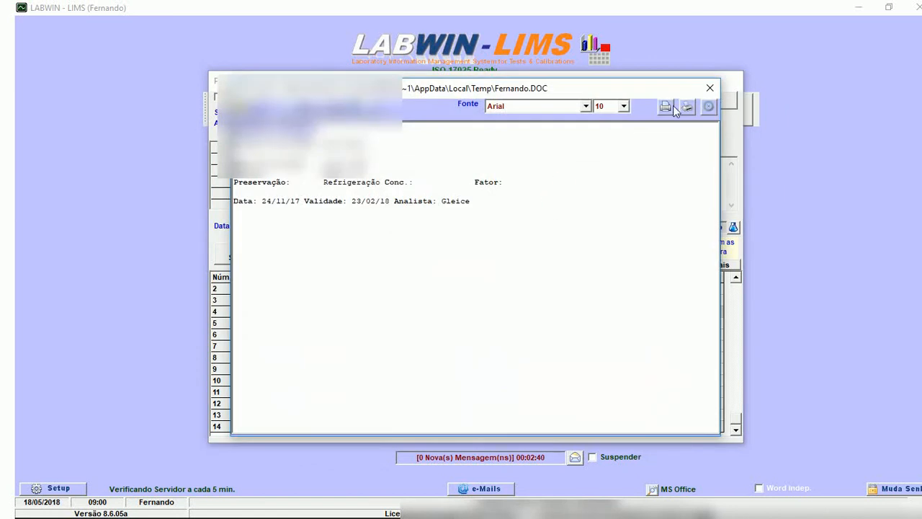
left_click(710, 87)
left_click(712, 109)
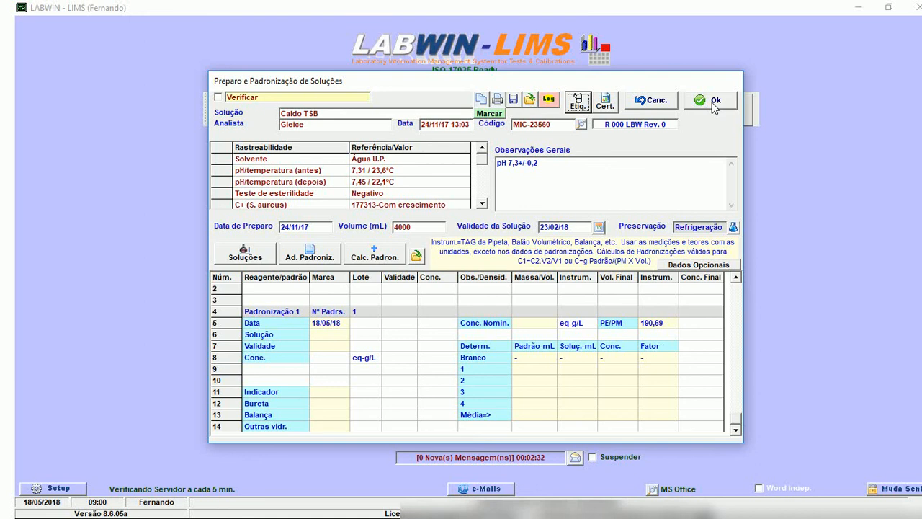
left_click(712, 103)
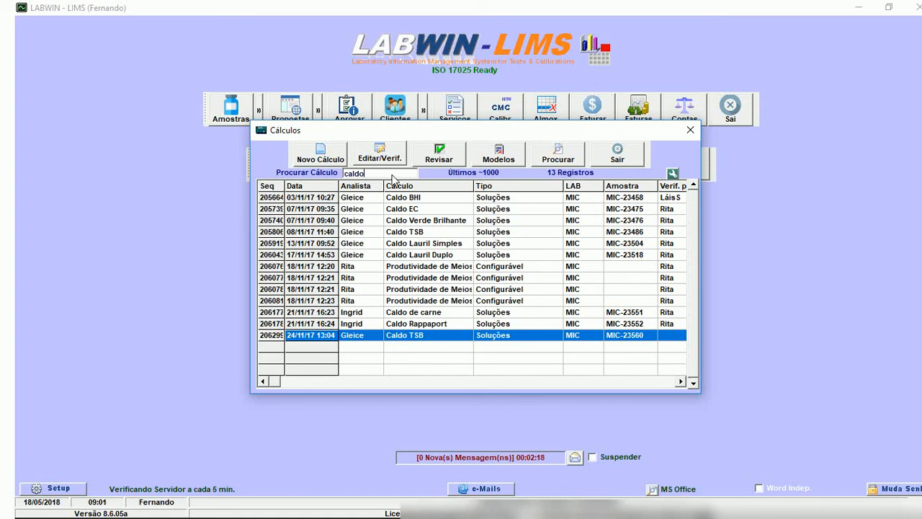
Replace the calculation search text with "pes" to find the weighing calculations.
double_click(356, 176)
key("BackSpace")
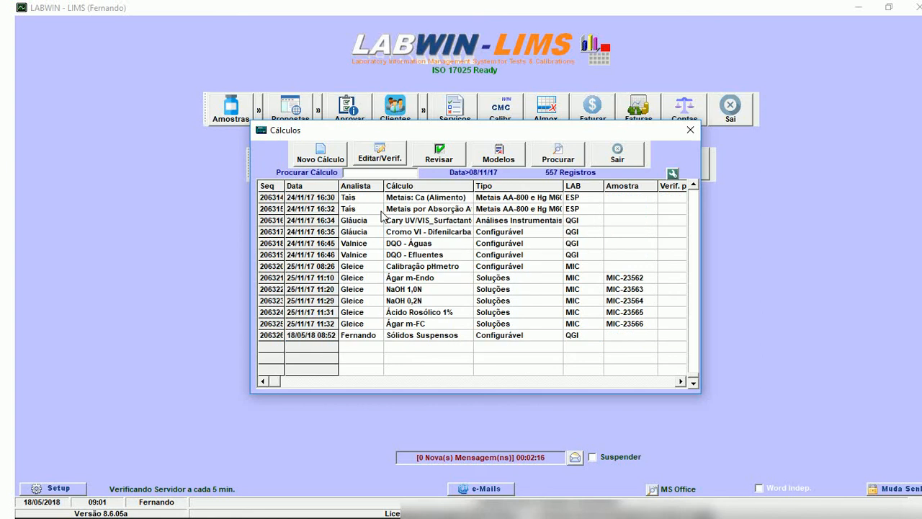
type("pes")
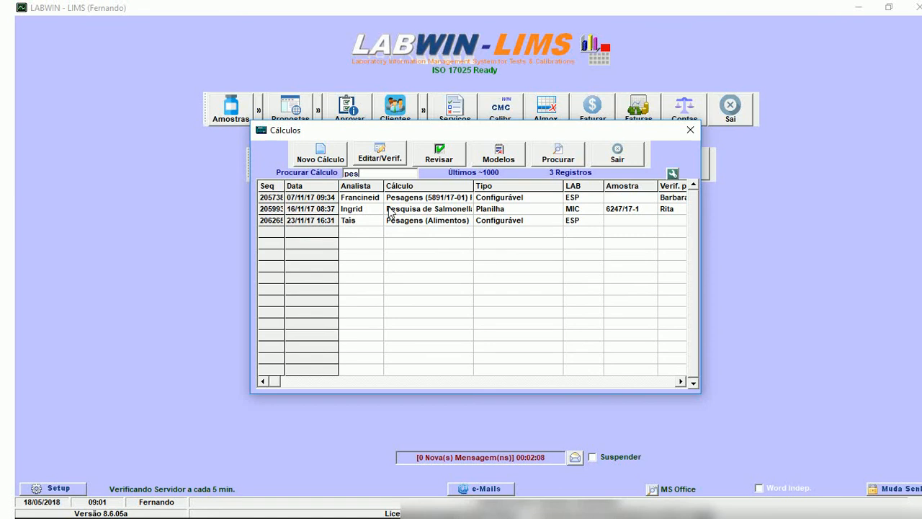
Open the Pesagens calculation for Pães, examine its column definitions and weighing data, and close it.
left_click(395, 200)
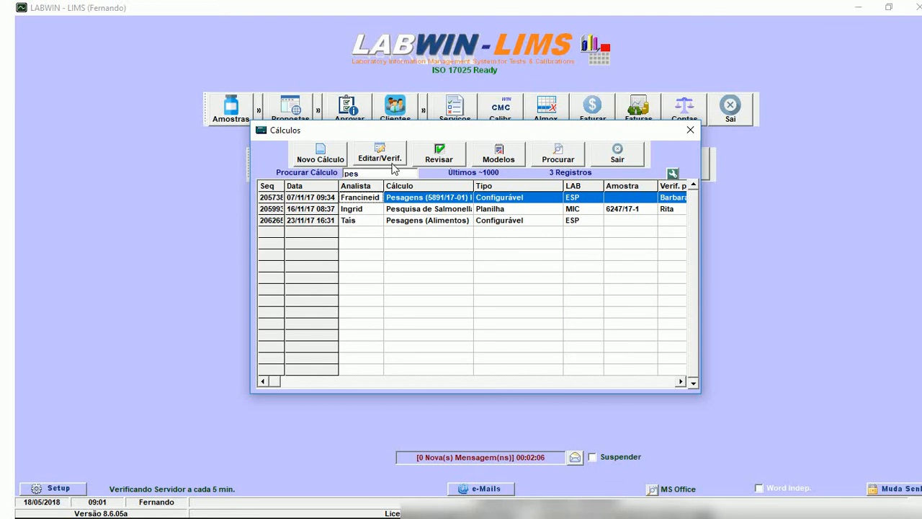
left_click(390, 157)
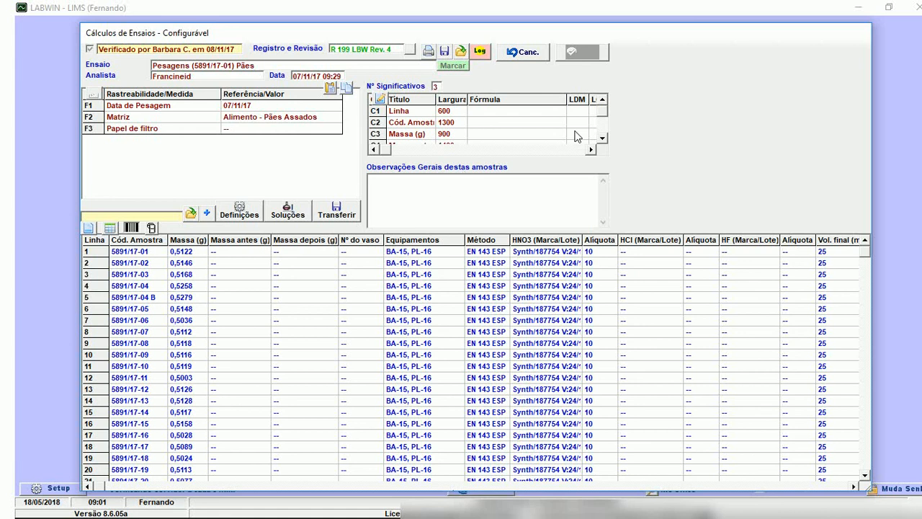
scroll(576, 136, "down", 5)
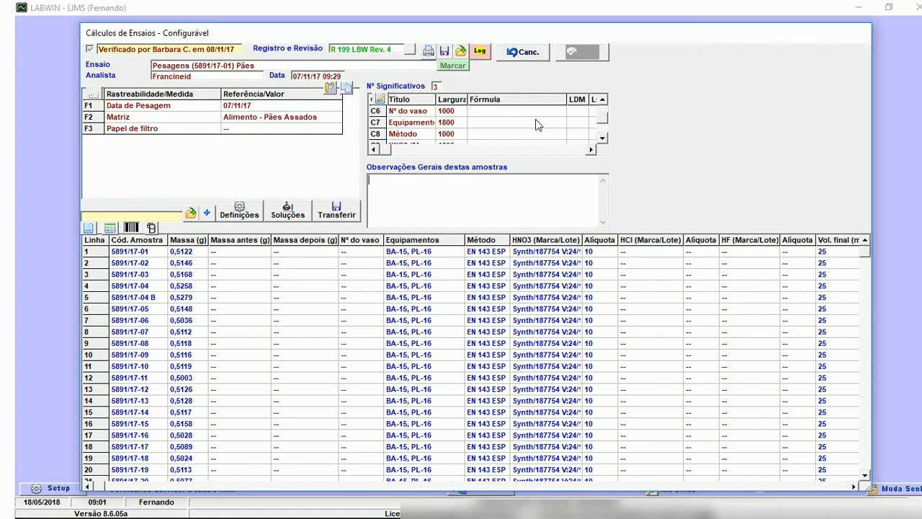
left_click(602, 138)
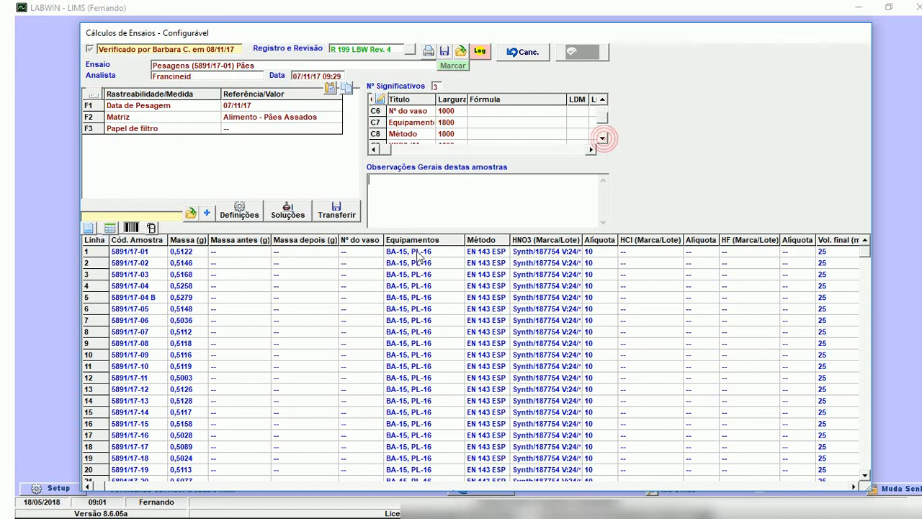
key("Escape")
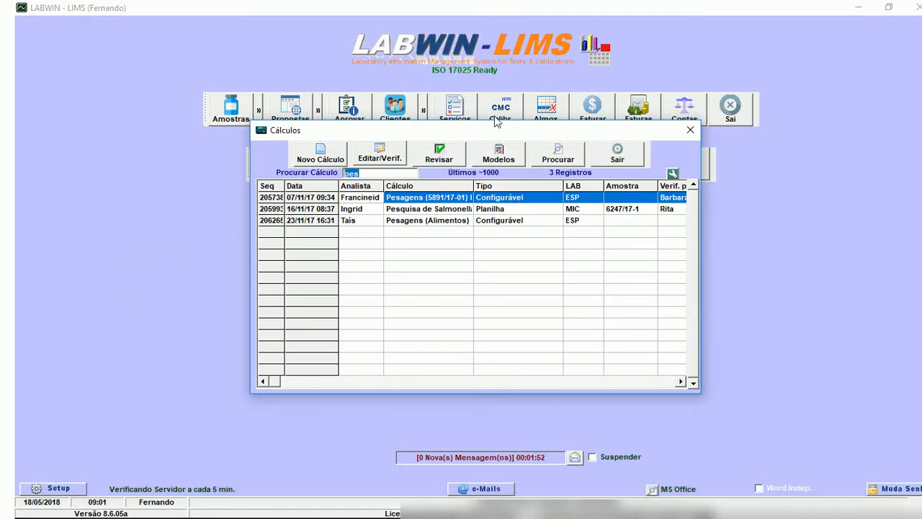
Search the calculations for "met".
type("met")
key("Return")
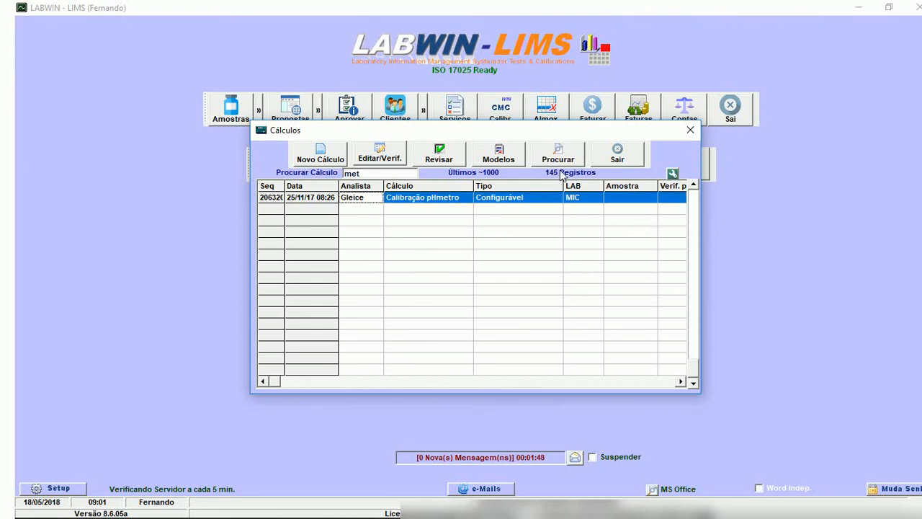
Open the Calibração pHmetro calculation, examine its traceability data and readings, and close it.
double_click(469, 198)
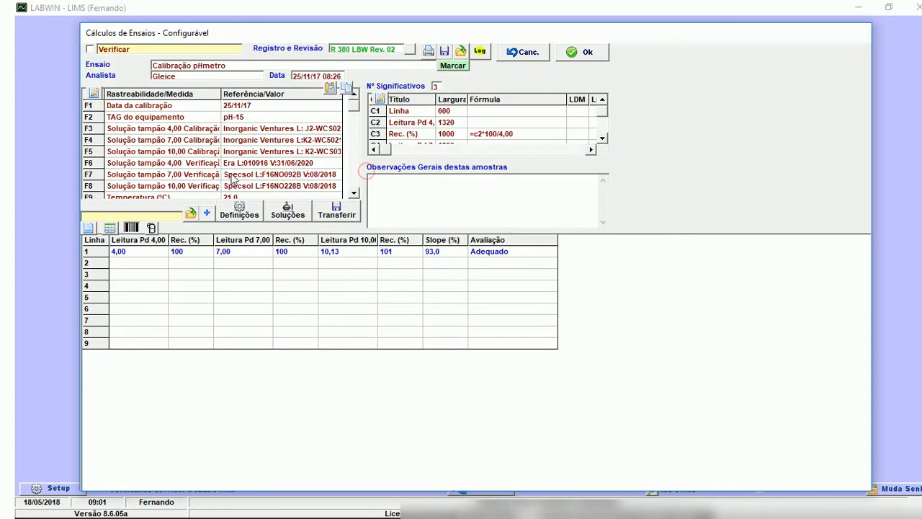
key("Escape")
key("Return")
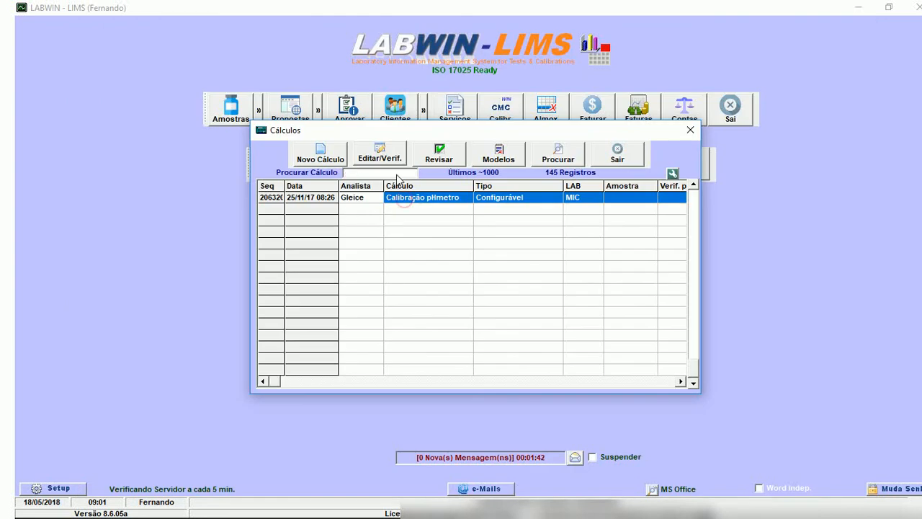
Search the calculations for "fe" and clear the search text.
type("fe")
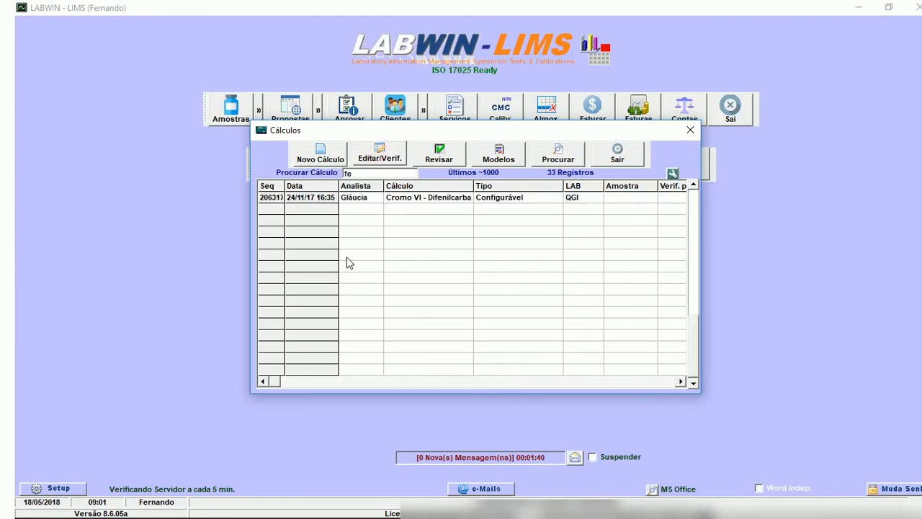
key("BackSpace")
key("BackSpace")
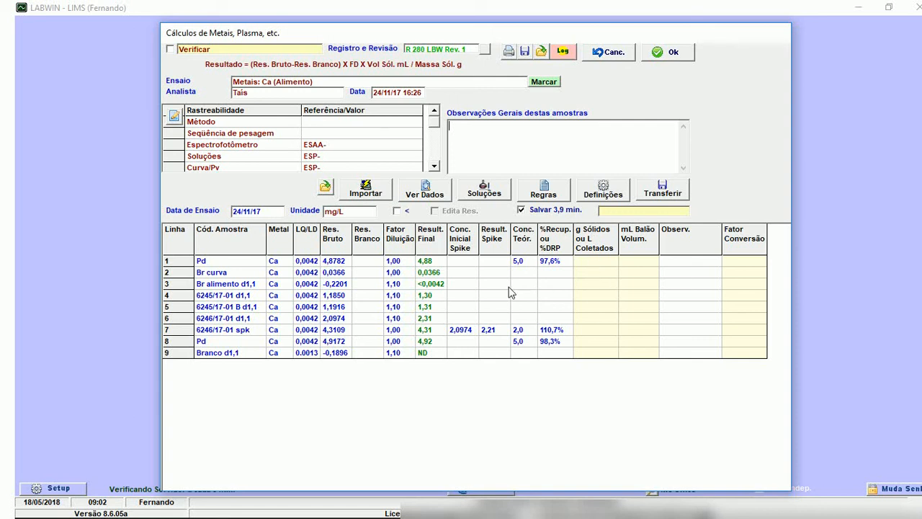
Examine the Metais: Ca (Alimento) calculation and exit it without saving.
left_click(326, 189)
left_click(388, 271)
left_click(614, 52)
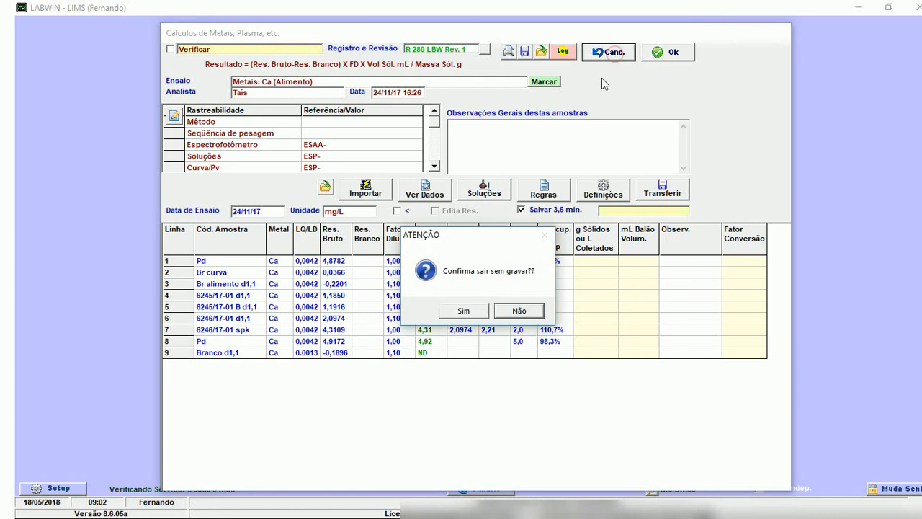
left_click(500, 309)
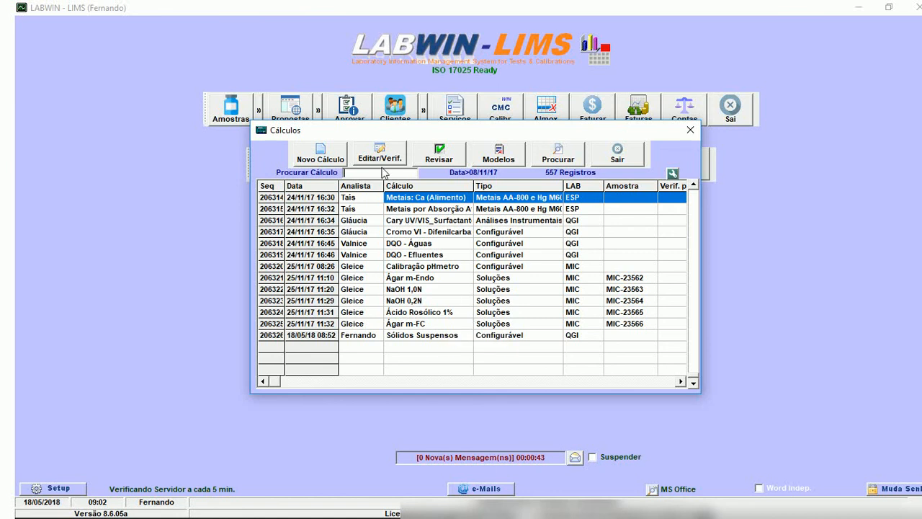
left_click(477, 157)
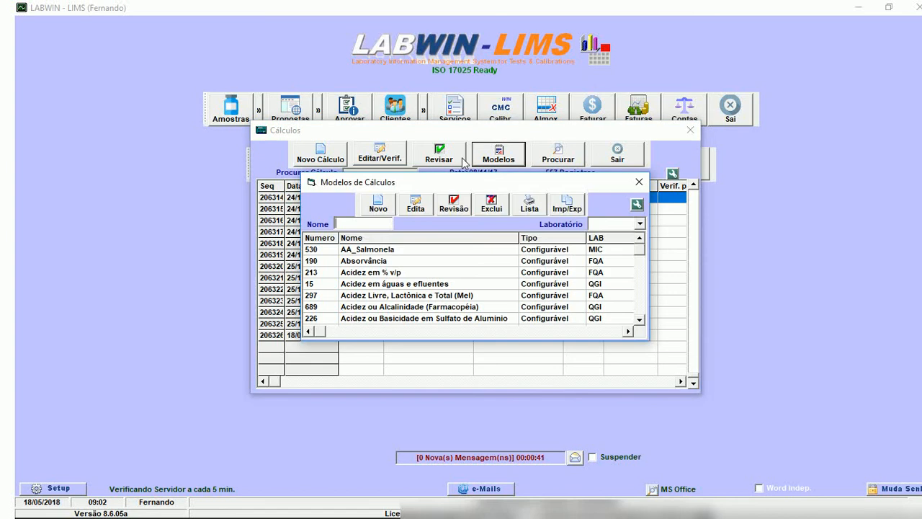
left_click(378, 204)
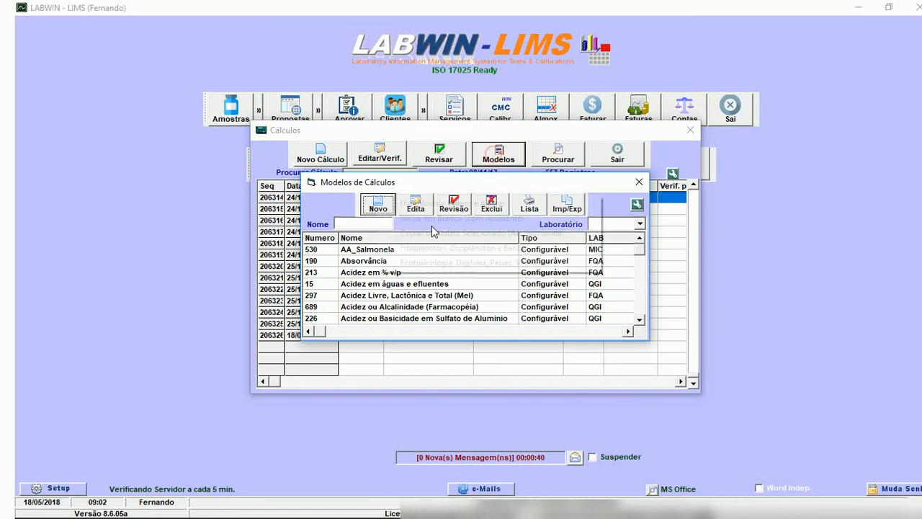
left_click(380, 207)
left_click(639, 181)
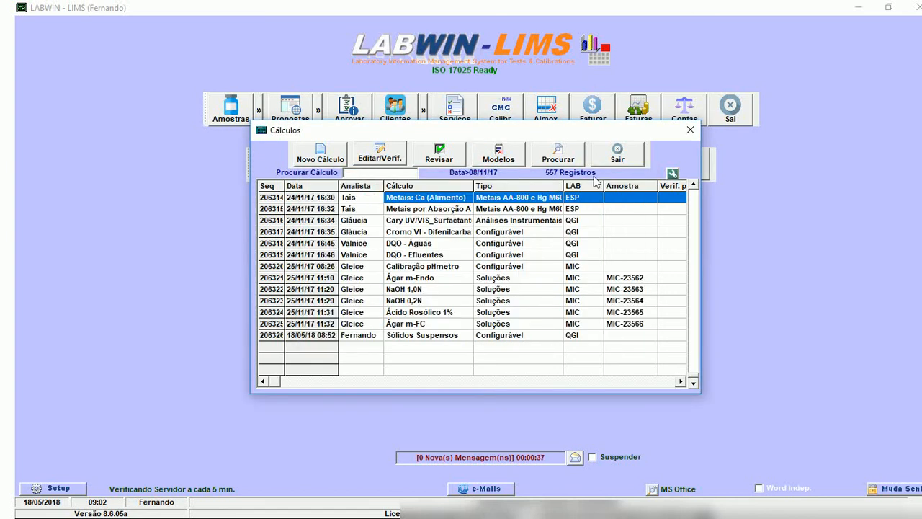
Start a new calculation model based on a ready-made one and list the ready-made models of all areas.
left_click(501, 160)
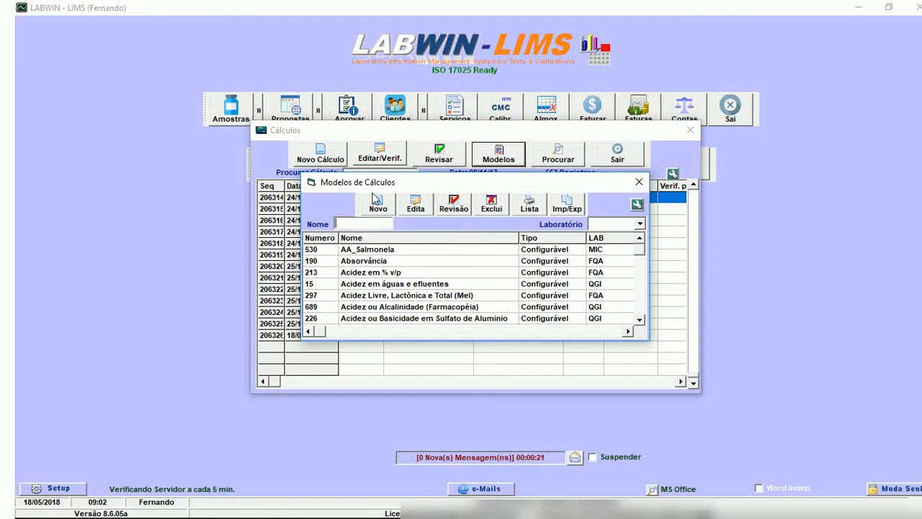
left_click(374, 204)
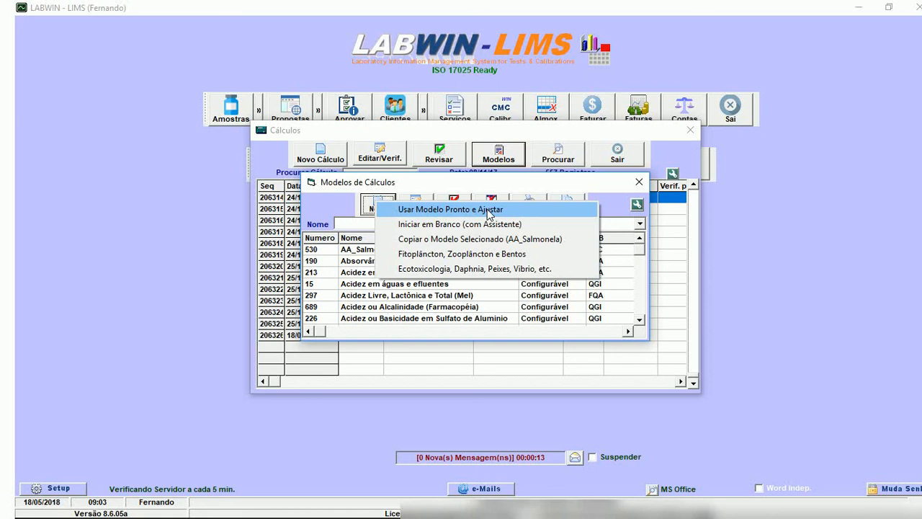
left_click(488, 210)
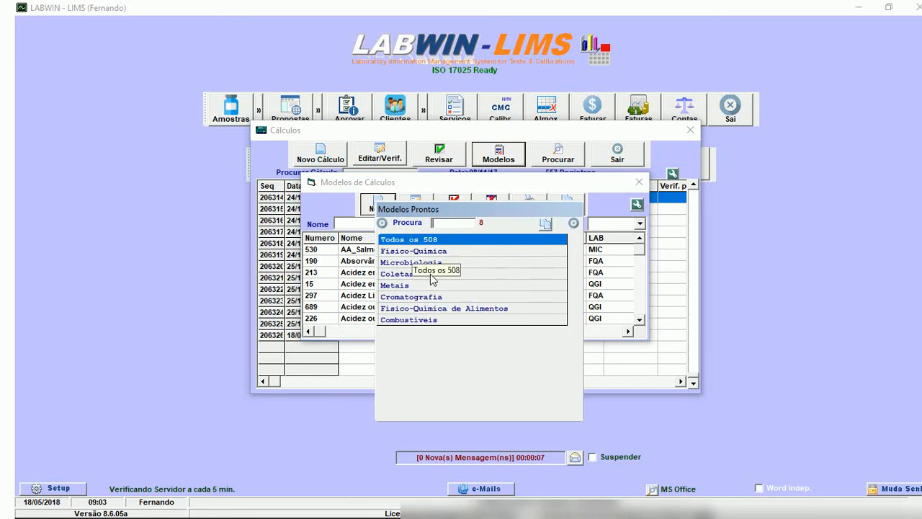
double_click(427, 241)
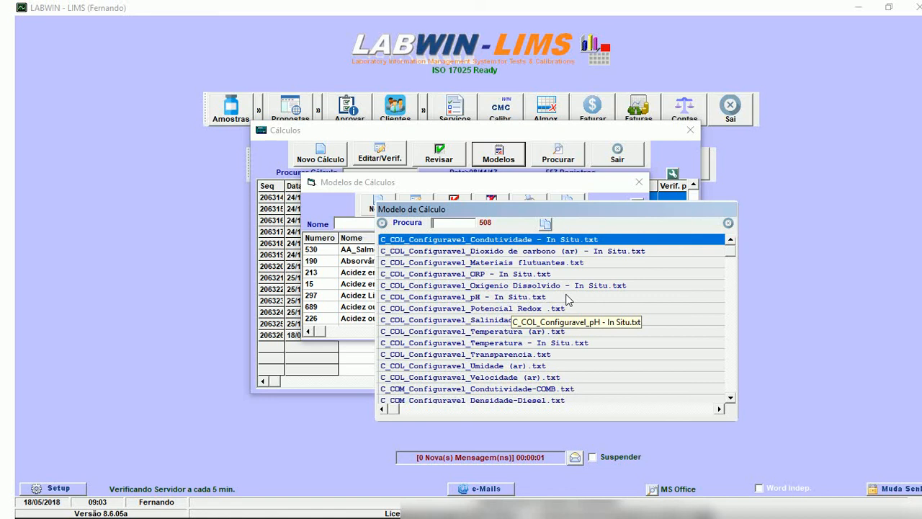
Search the ready-made models for "cloreto" and load C_FQ_Configuravel_Cloreto (Mohr).txt for the AMA laboratory.
type("c")
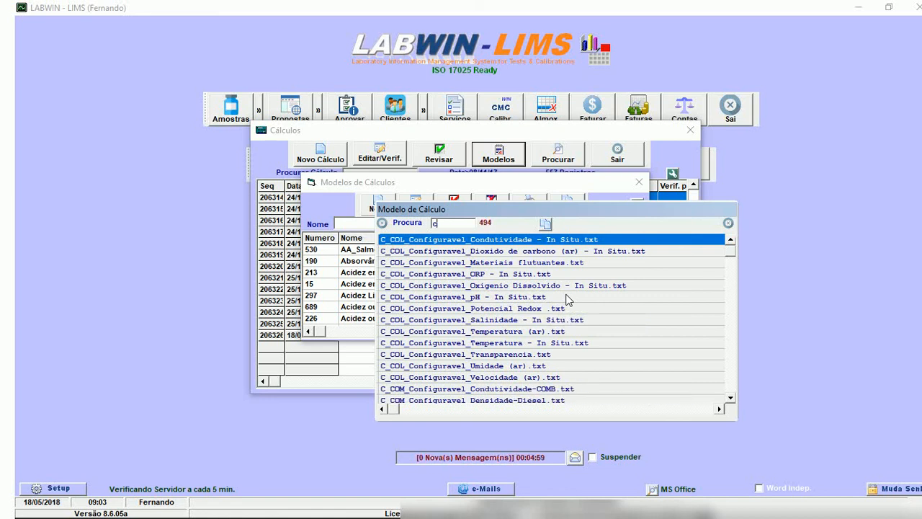
type("loretos")
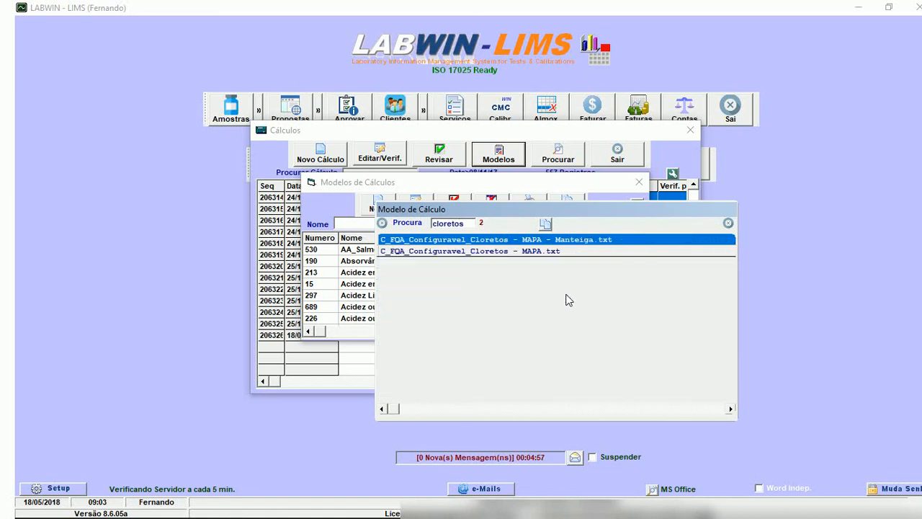
key("BackSpace")
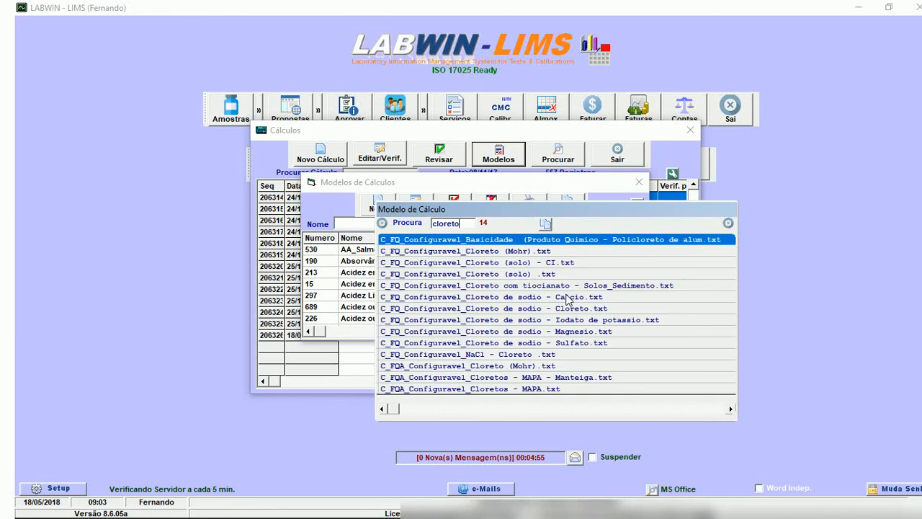
double_click(502, 252)
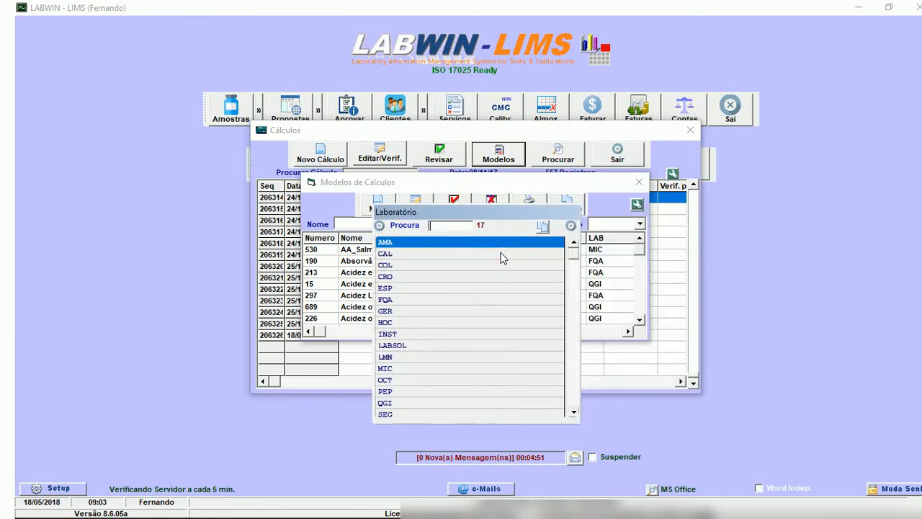
double_click(442, 245)
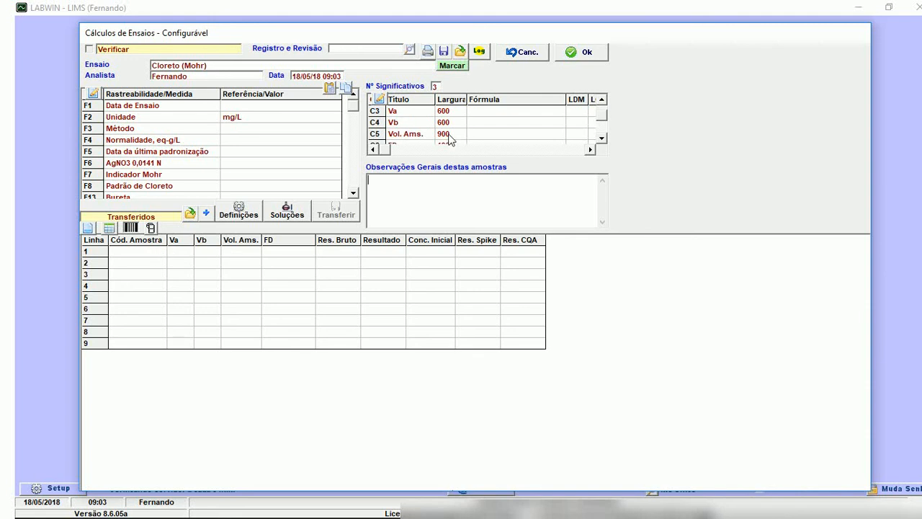
Examine the columns and formulas of the Cloreto (Mohr) model, including the Resultado formula in the grid editor, and cancel the editing.
scroll(584, 131, "down", 5)
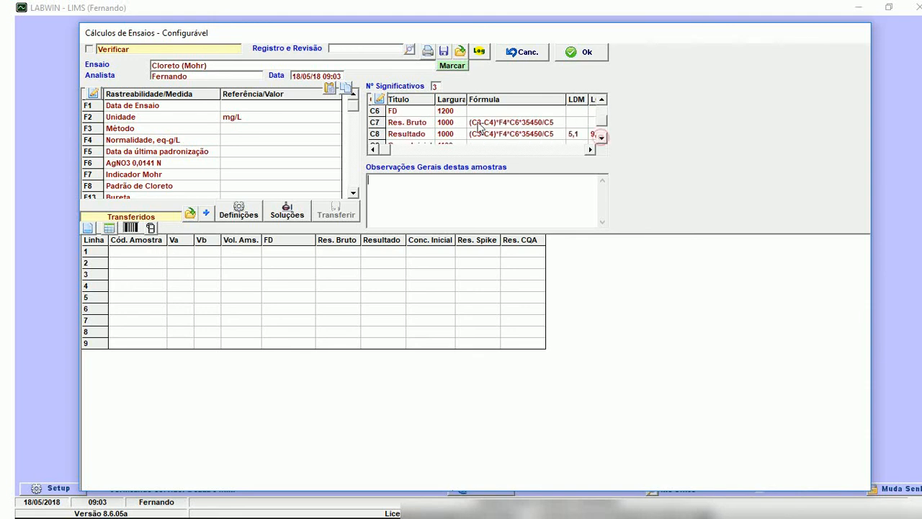
scroll(464, 134, "up", 7)
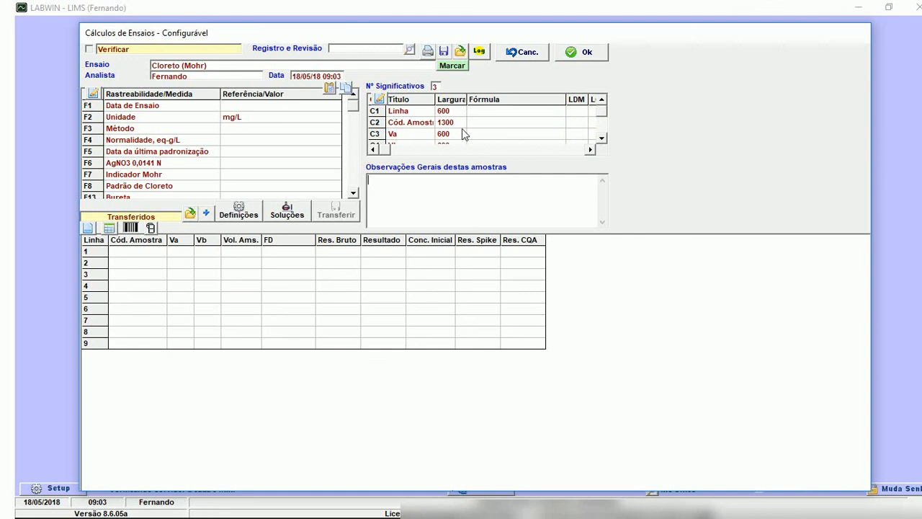
right_click(603, 139)
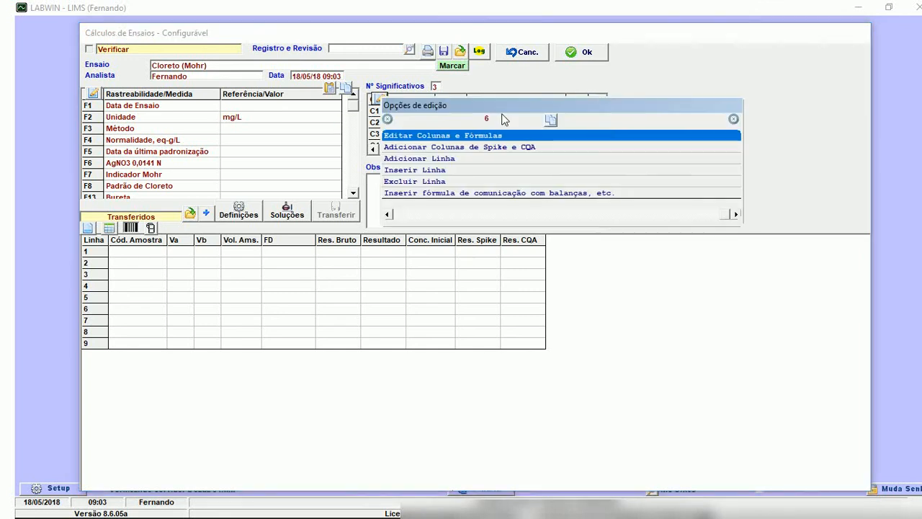
left_click(414, 136)
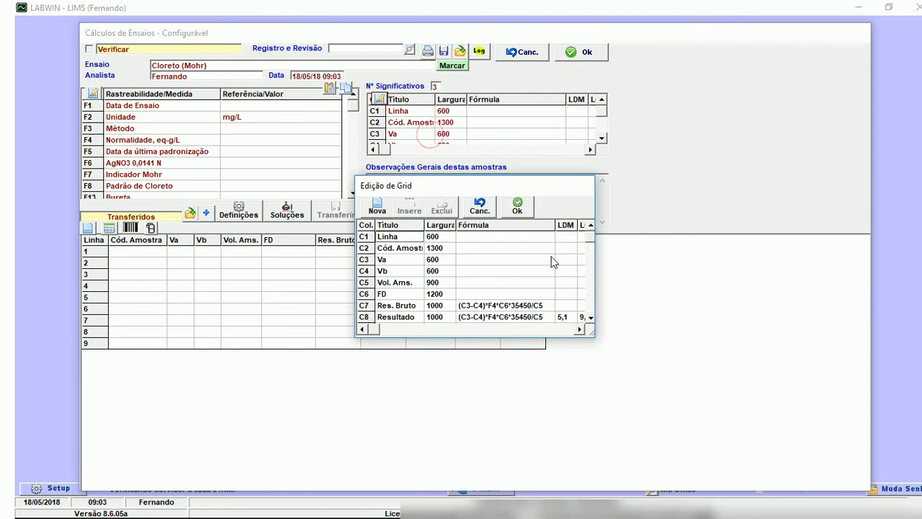
left_click(582, 303)
left_click(583, 313)
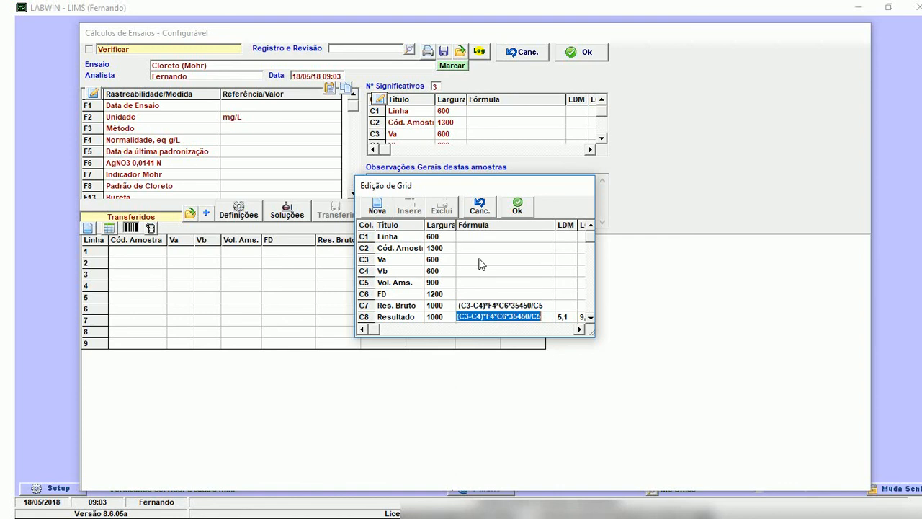
left_click(514, 309)
left_click(480, 212)
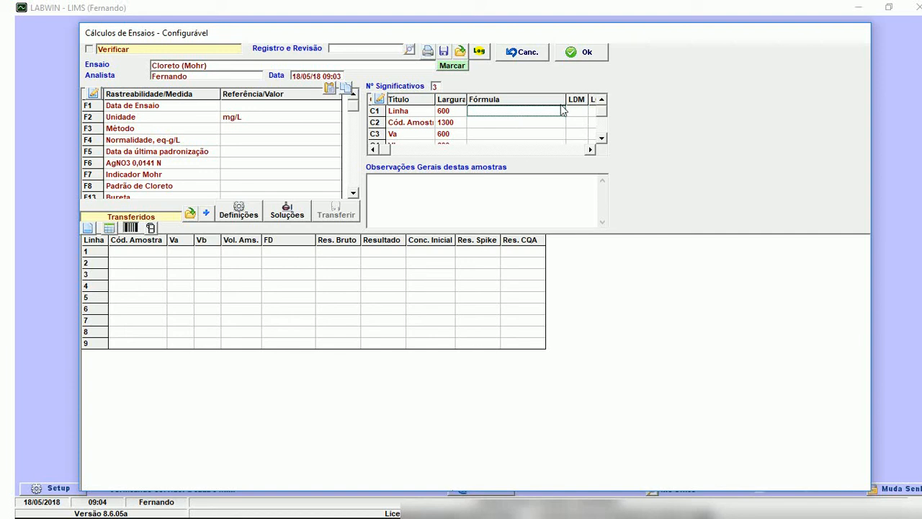
Review the Cloreto (Mohr) model's result formulas once more and exit the model without saving.
left_click(602, 138)
left_click(601, 138)
left_click(602, 138)
left_click(601, 138)
left_click(602, 138)
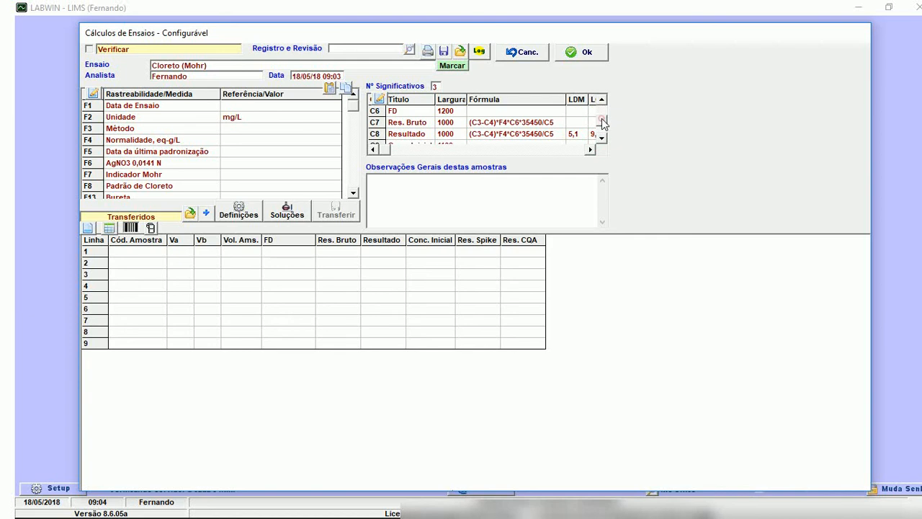
left_click(602, 113)
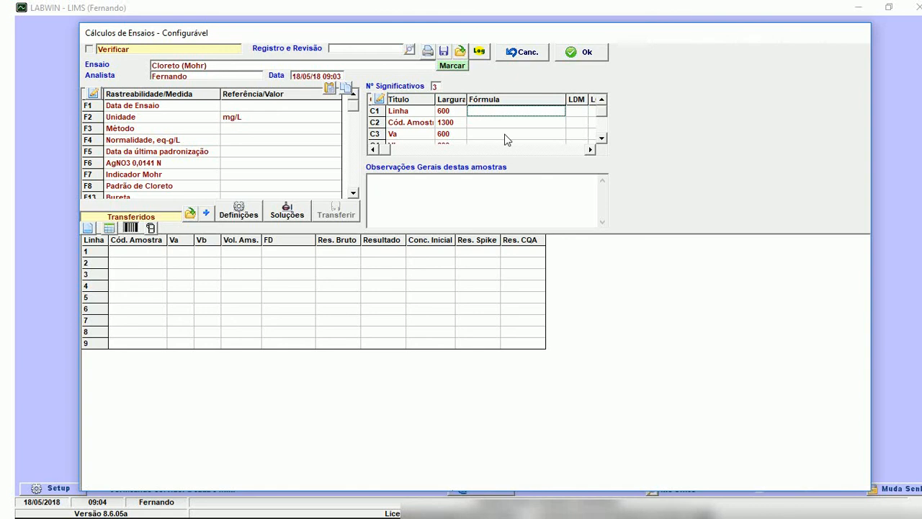
left_click(520, 52)
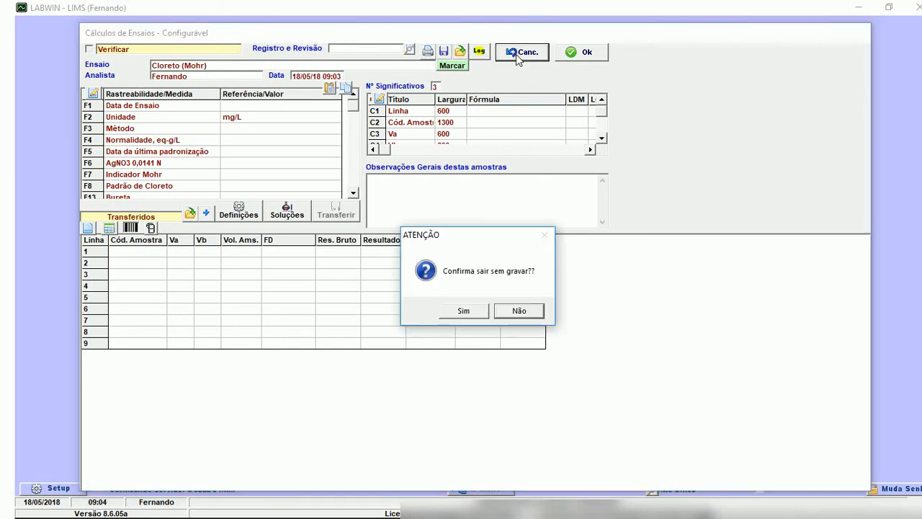
left_click(463, 310)
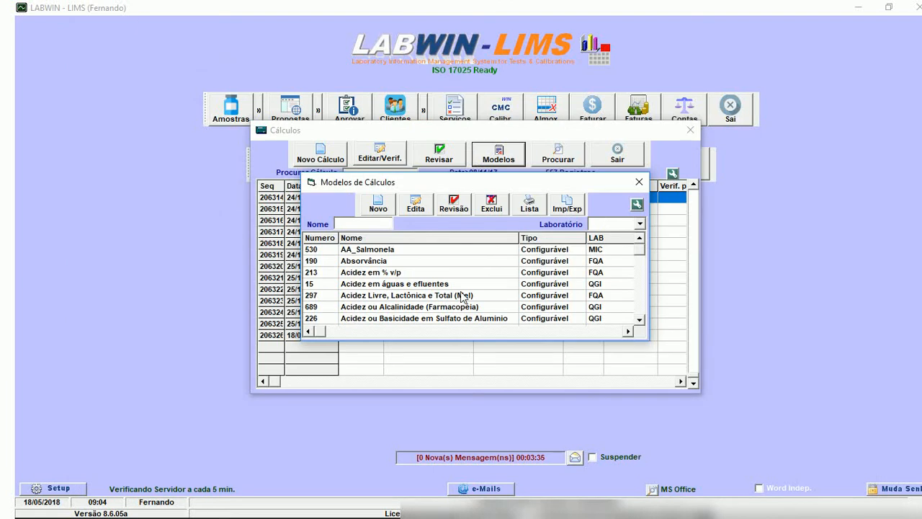
Create a new biological calculation model of the type Fitoplâncton Quantitativo - Pesquisa and assign it to a laboratory.
left_click(378, 207)
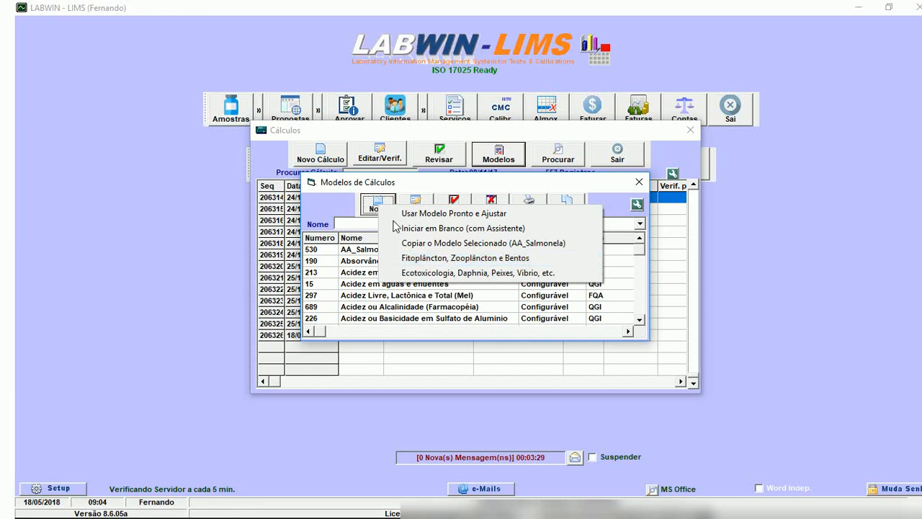
left_click(376, 207)
left_click(375, 208)
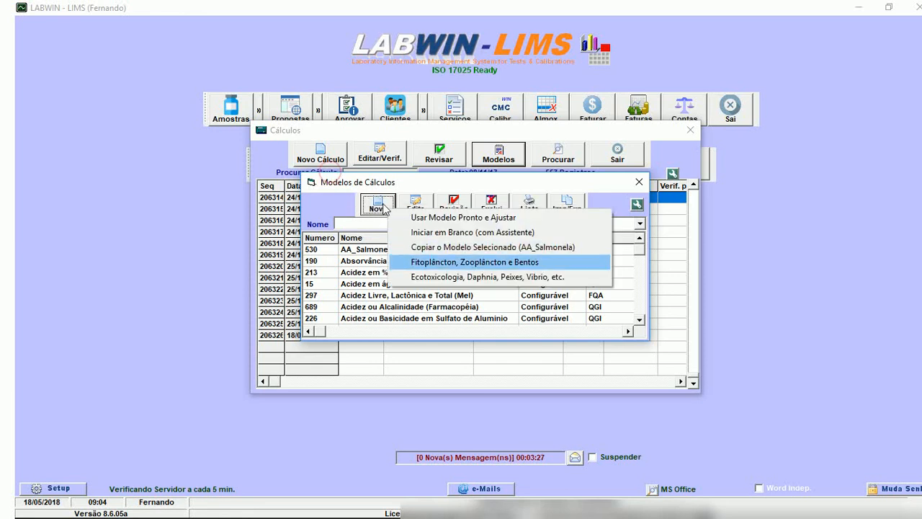
left_click(428, 262)
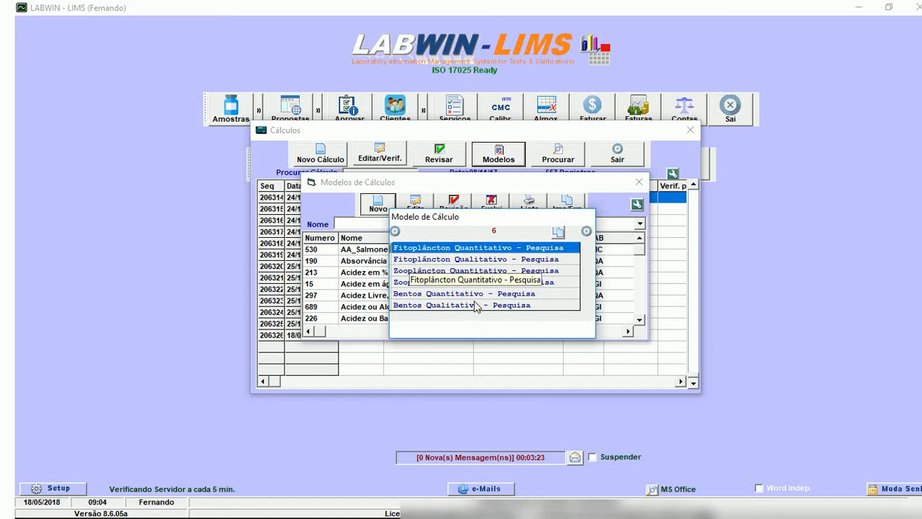
left_click(469, 260)
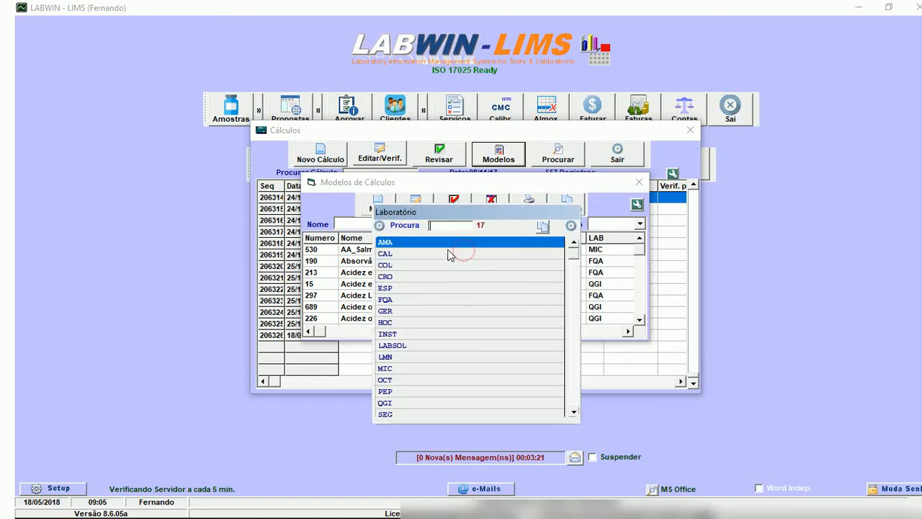
left_click(422, 281)
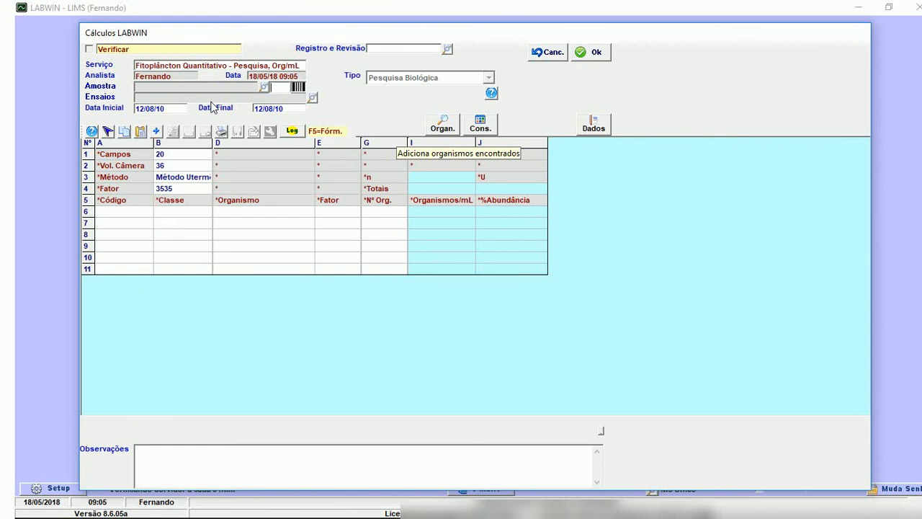
Start choosing organisms for the calculation, search for "de" and add Desmidium baileyi to the selection.
left_click(443, 126)
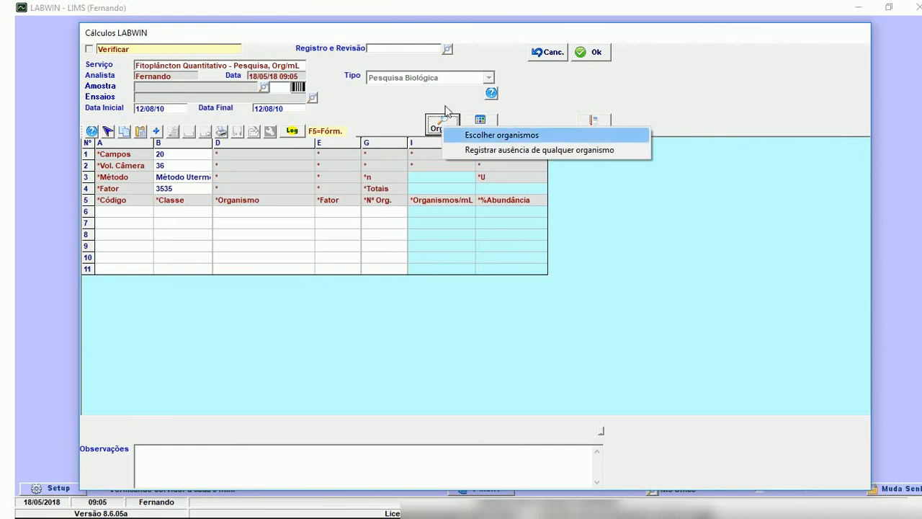
left_click(464, 135)
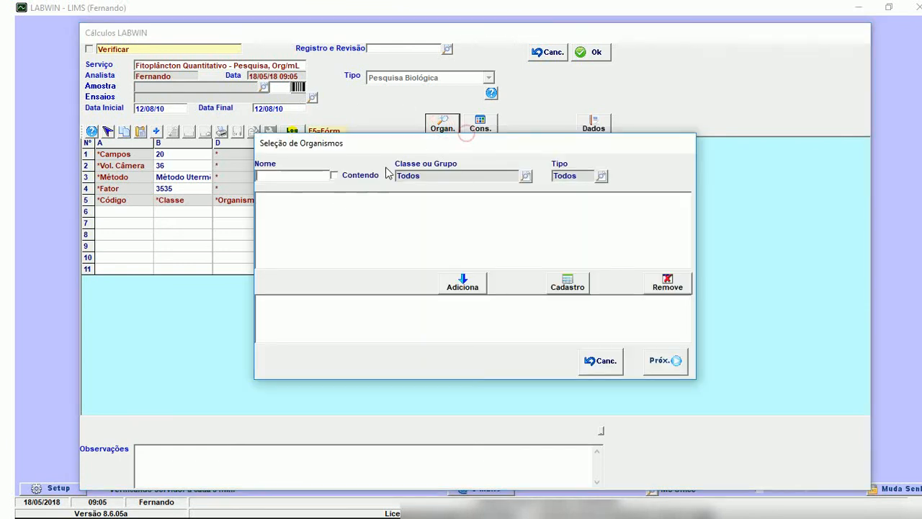
type("de")
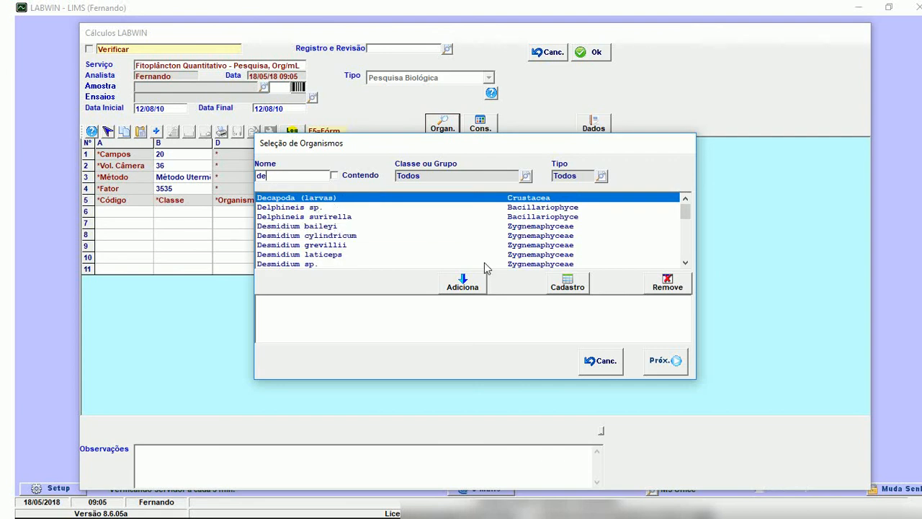
left_click(360, 226)
left_click(462, 284)
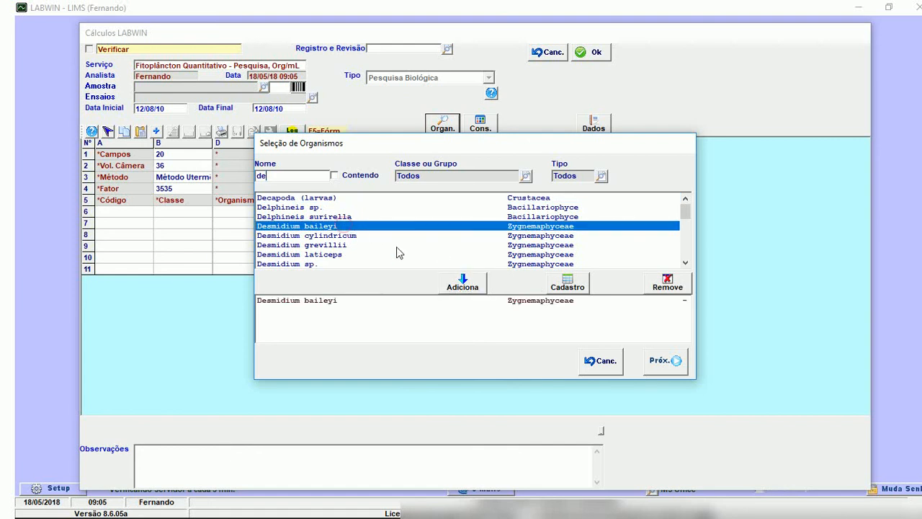
Search the organisms for "r", add Raphoneis sp. and Rhizosolenia acuminata, and transfer the selection to the calculation grid.
type("re")
key("BackSpace")
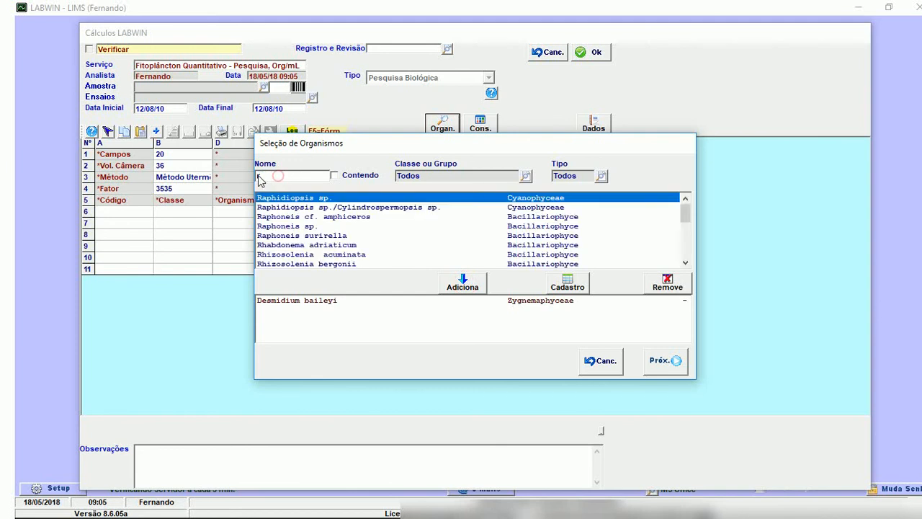
type("i")
left_click(282, 227)
left_click(461, 283)
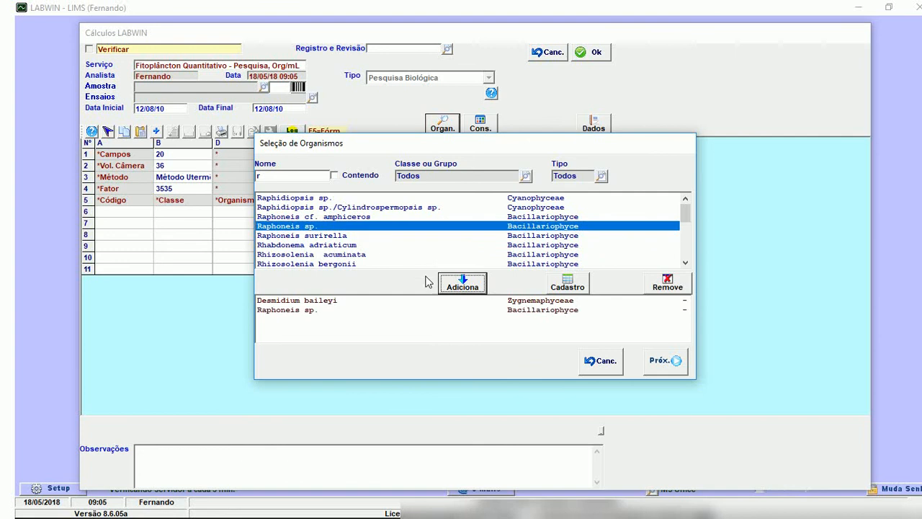
left_click(357, 254)
left_click(461, 283)
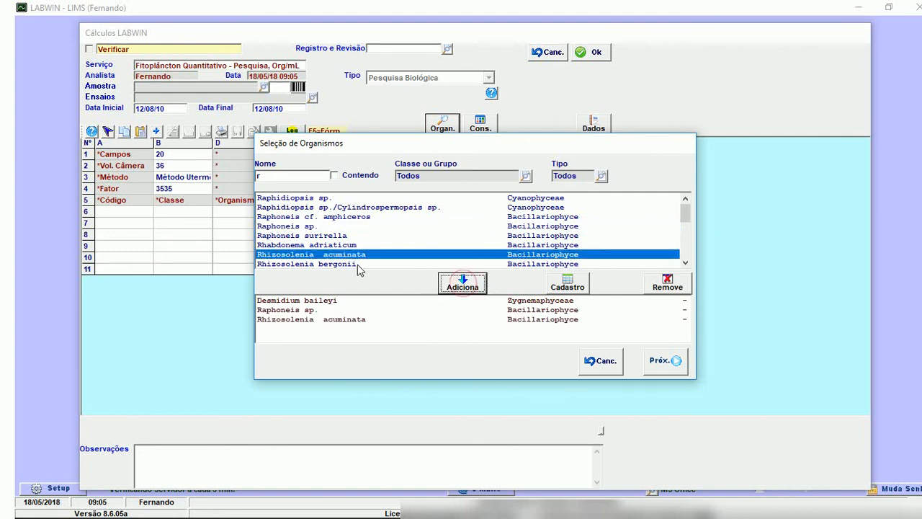
left_click(665, 360)
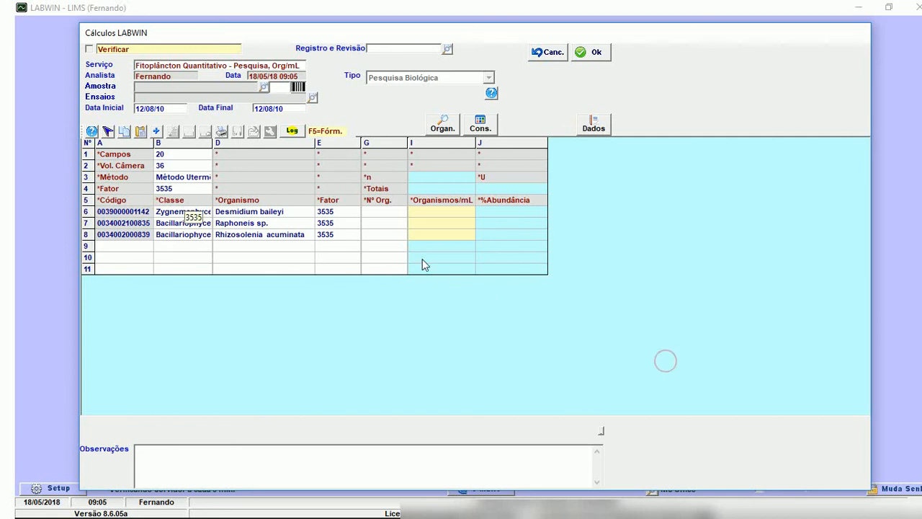
Enter the organism counts: 2 for Desmidium baileyi, 10 for Raphoneis sp. and 35 for Rhizosolenia acuminata.
left_click(183, 190)
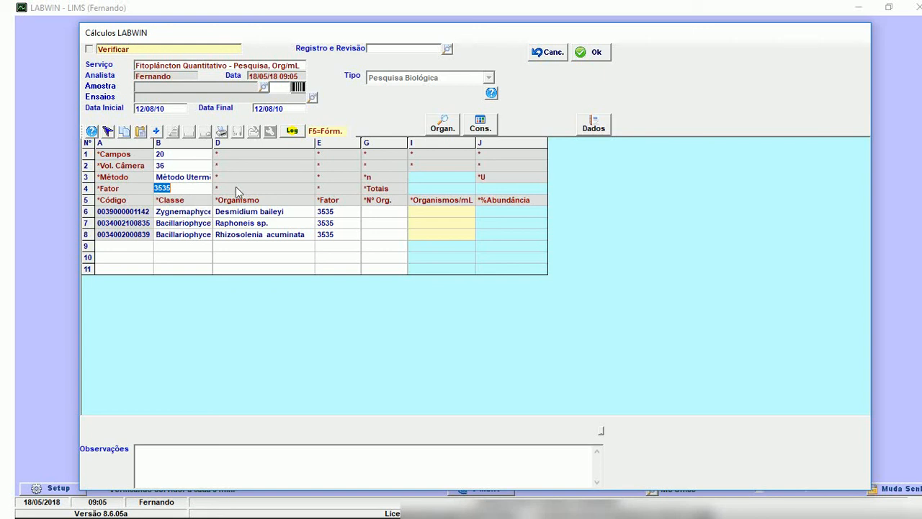
key("Tab")
type("2")
key("Return")
type("10")
key("Return")
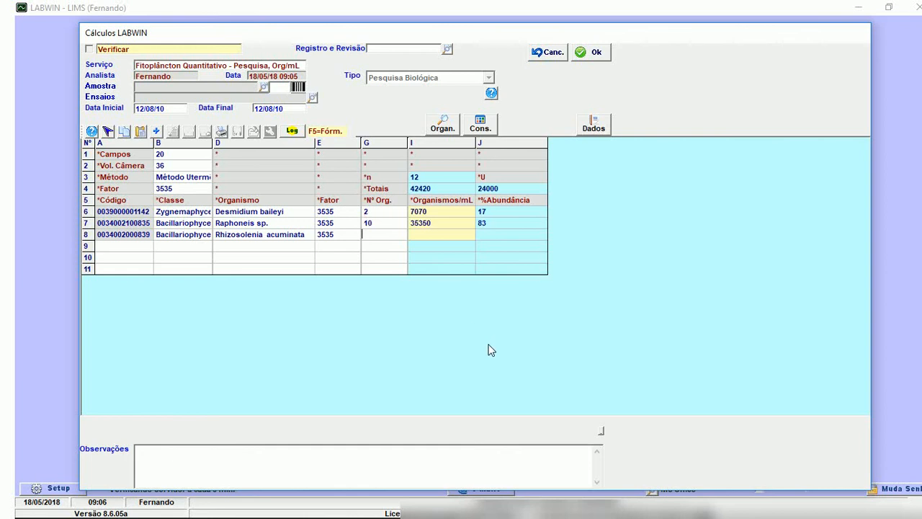
type("35")
key("Return")
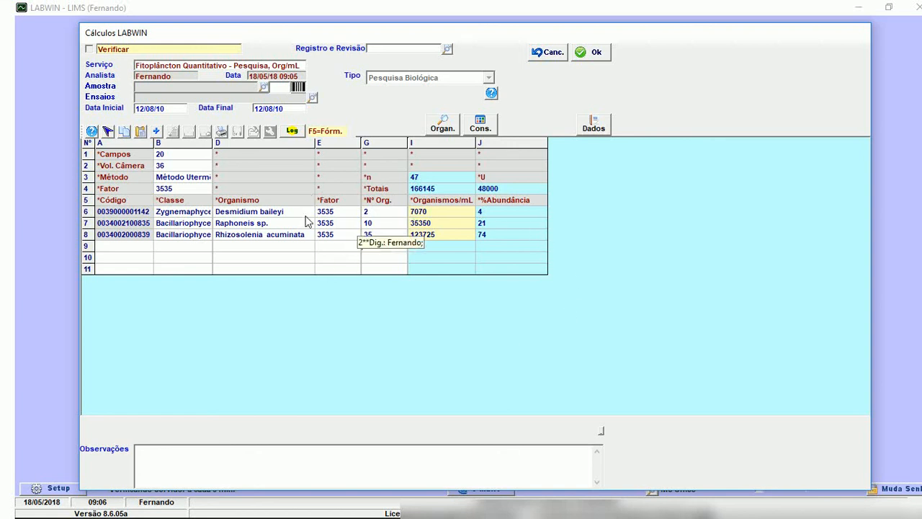
Review the organism counts in the Fitoplâncton Quantitativo grid and exit the model without saving.
key("Up")
key("Up")
key("Up")
key("Down")
key("Down")
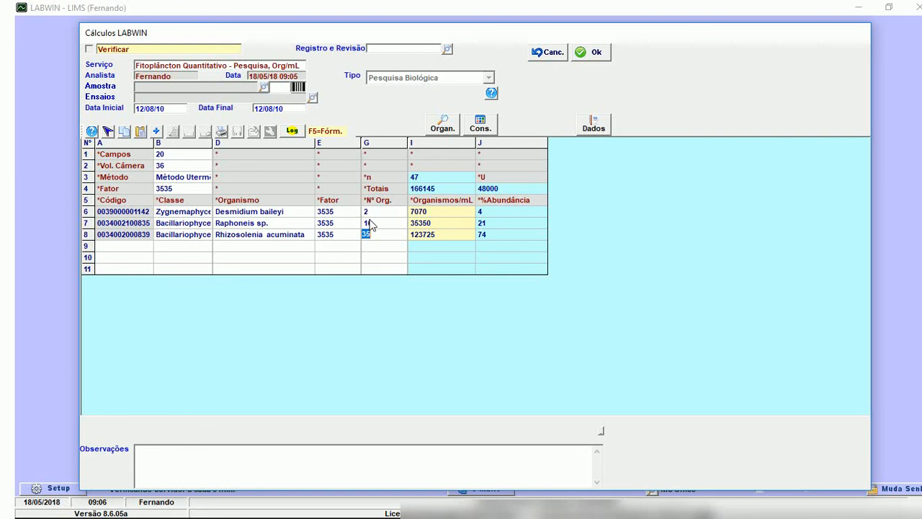
left_click(374, 213)
key("Escape")
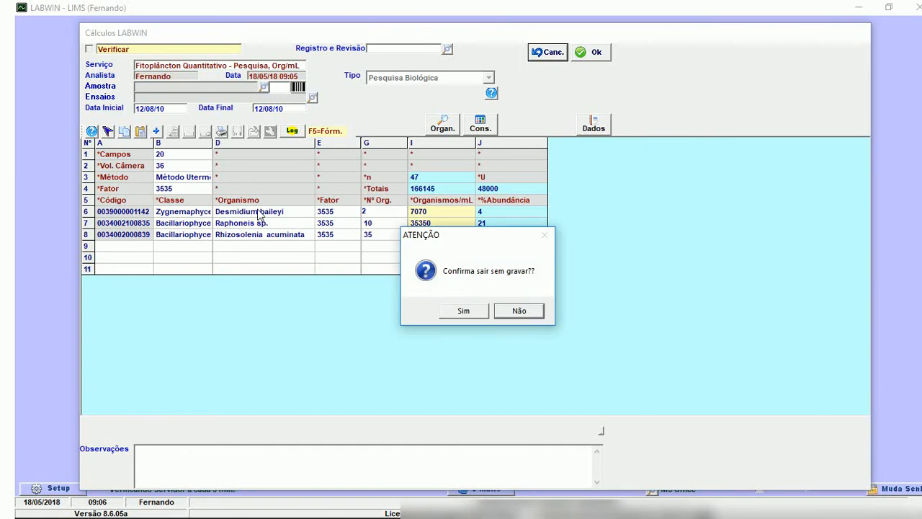
key("Tab")
key("Return")
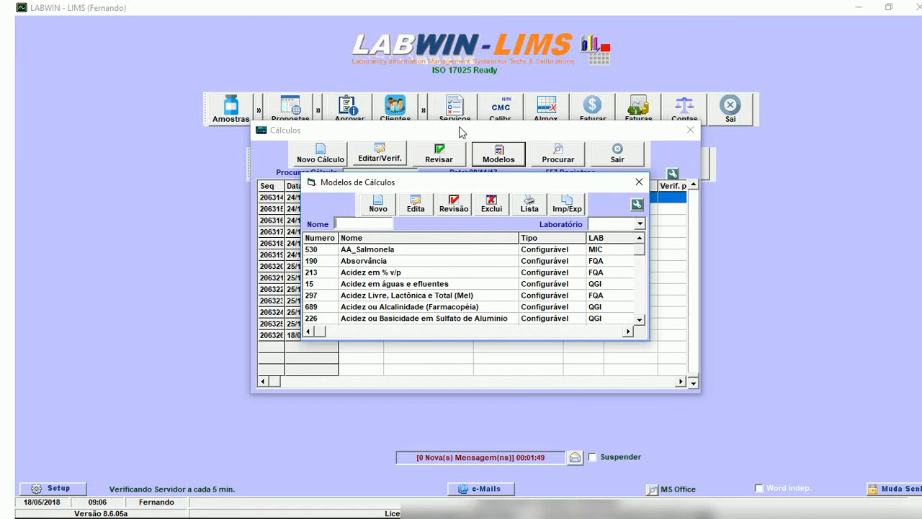
Create an ecotoxicology model from C_ECO_Planilha_Ecotoxicidade Aguda - Daphnia.zip, accept overwriting the report template, and assign a laboratory.
left_click(379, 204)
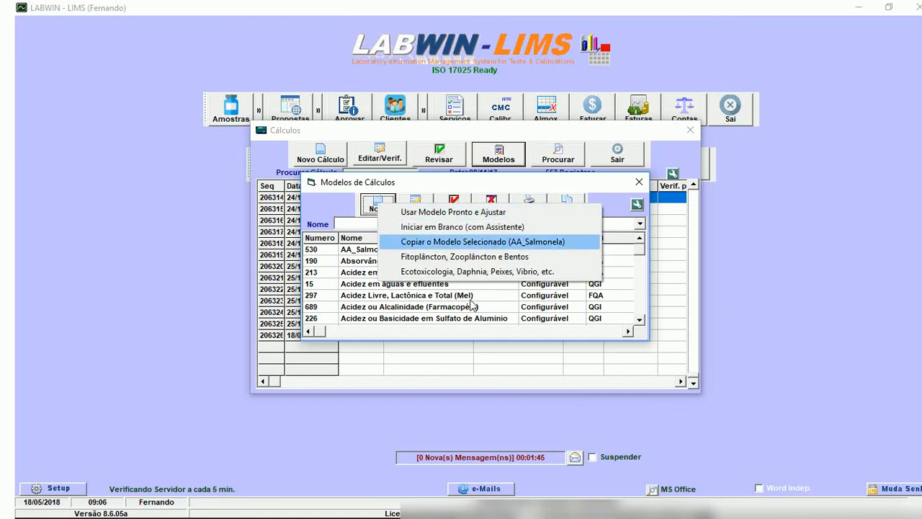
left_click(381, 209)
left_click(395, 208)
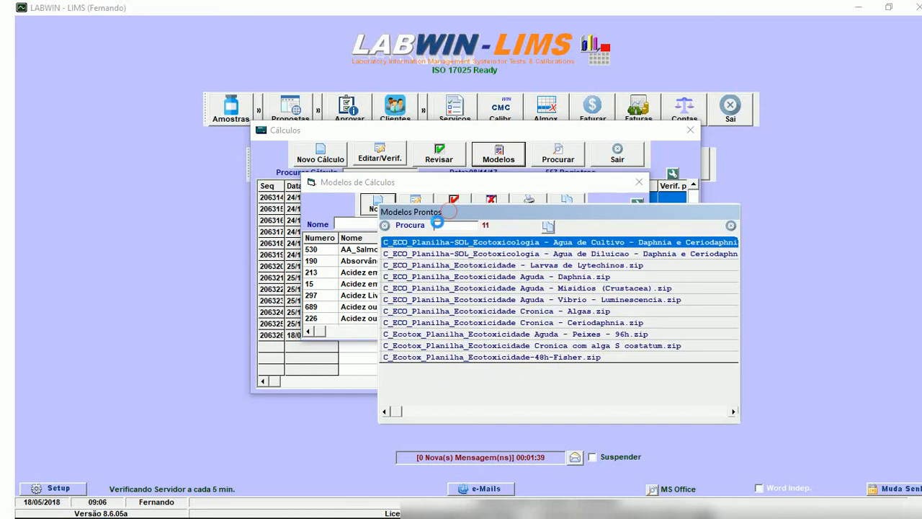
left_click(521, 276)
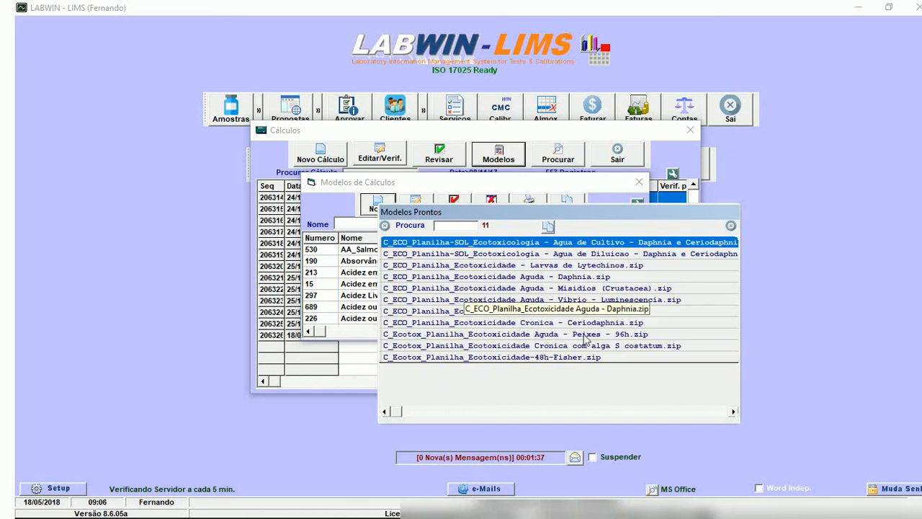
left_click(551, 285)
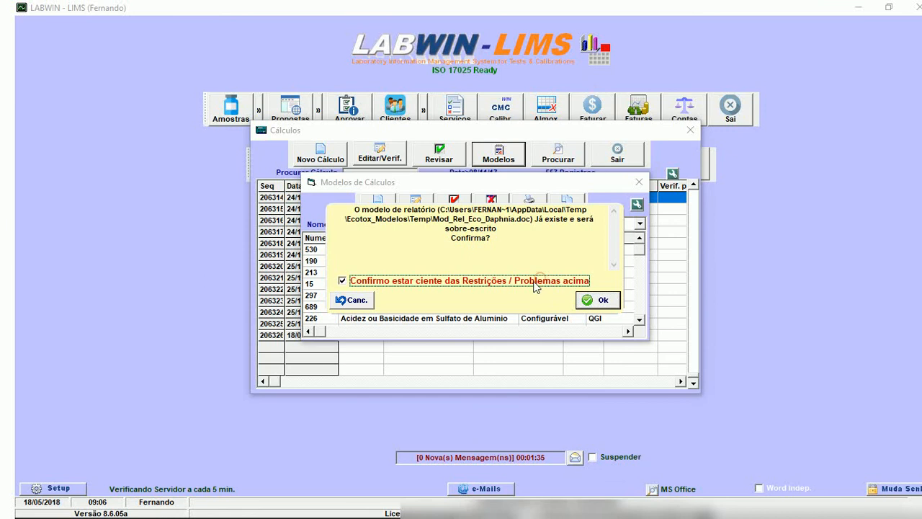
left_click(595, 302)
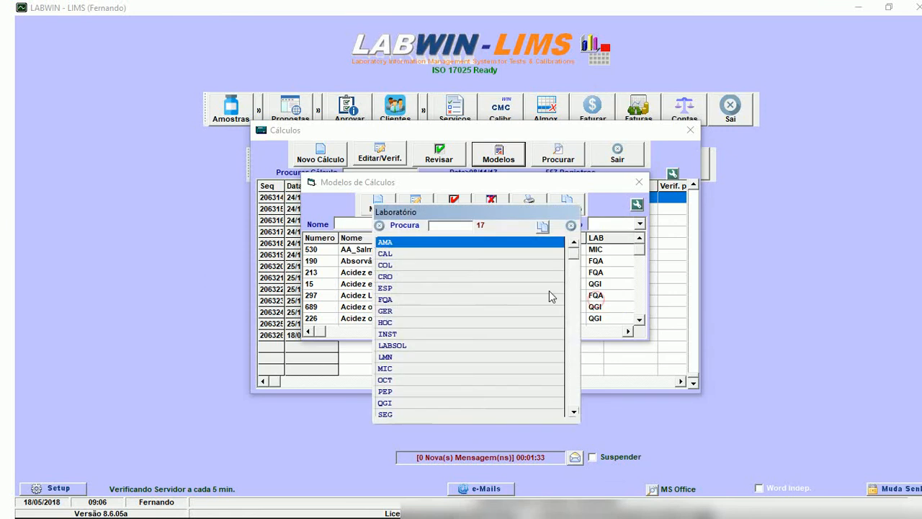
left_click(463, 271)
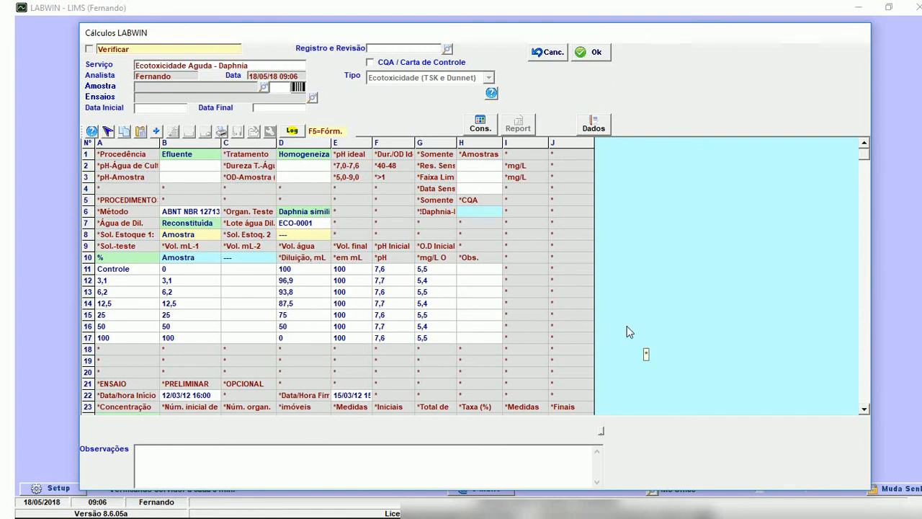
Examine the Daphnia model's method, dilution water and test solution rows, including volumes, initial pH and dissolved oxygen.
scroll(634, 332, "down", 9)
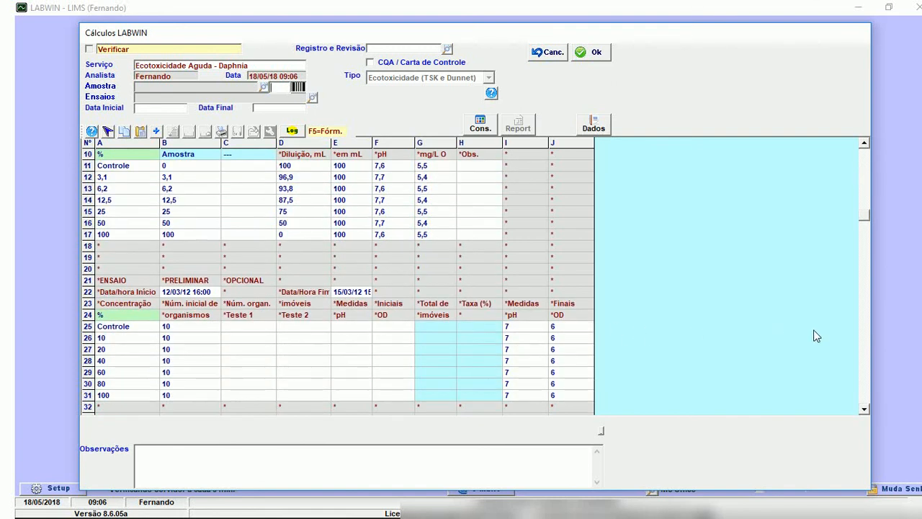
key("Up")
key("Up")
key("Up")
key("Up")
key("Up")
key("Up")
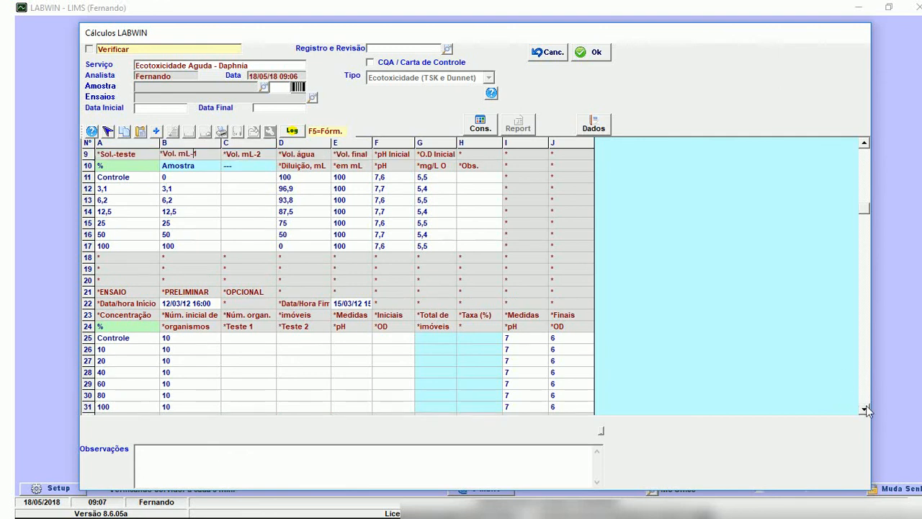
key("Down")
key("Down")
key("Down")
key("Down")
key("Down")
key("Down")
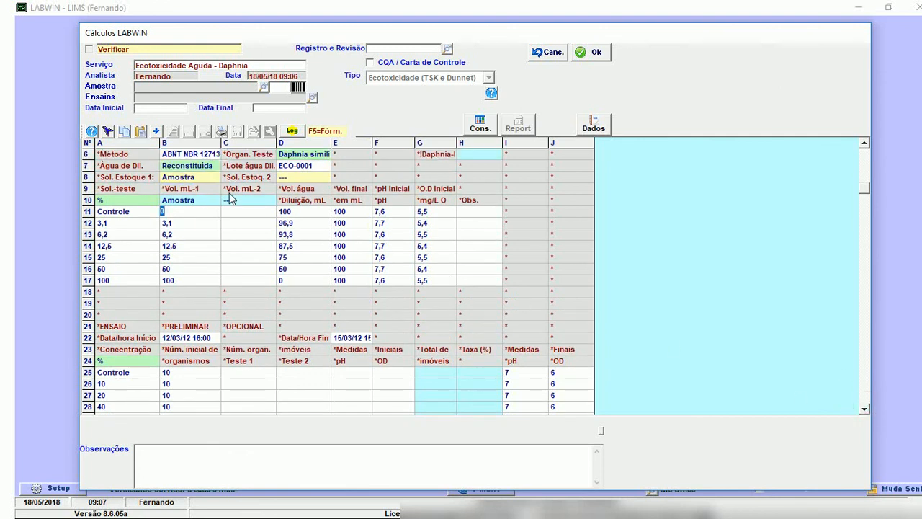
key("Down")
key("Down")
key("Down")
key("Down")
key("Down")
key("Left")
key("Down")
left_click(190, 215)
key("Right")
key("Right")
key("Right")
key("Right")
key("Right")
key("Down")
key("Down")
key("Down")
key("Down")
key("Down")
key("Down")
key("Down")
key("Down")
key("Down")
Examine the Daphnia model's preliminary and definitive test tables and the Spearman-Karber statistics rows at the end.
key("Down")
key("Down")
key("Down")
key("Down")
key("Down")
key("Down")
key("Down")
key("Down")
key("Down")
key("Down")
key("Down")
key("Down")
key("Down")
key("Down")
key("Down")
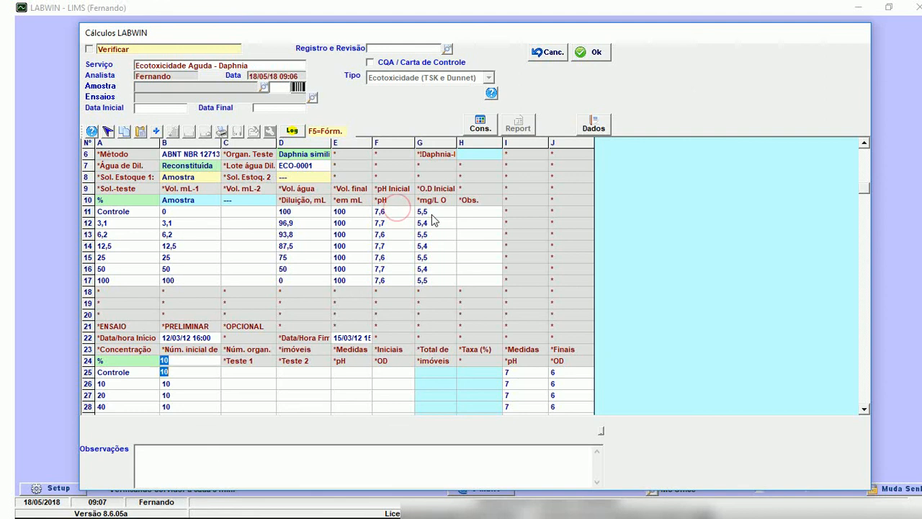
key("Down")
key("Down")
key("Down")
key("Down")
key("Down")
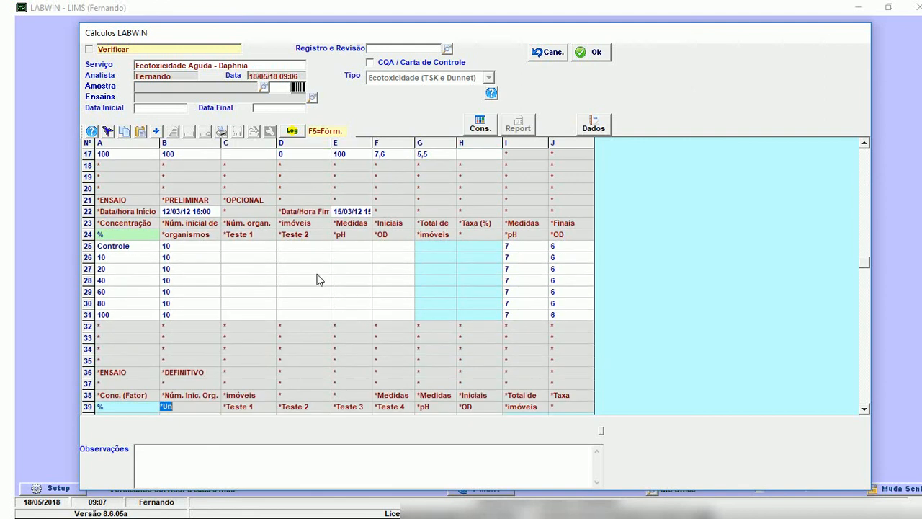
key("Down")
key("Down")
key("Down")
key("Down")
key("Down")
key("Down")
key("Down")
key("Down")
key("Down")
key("Down")
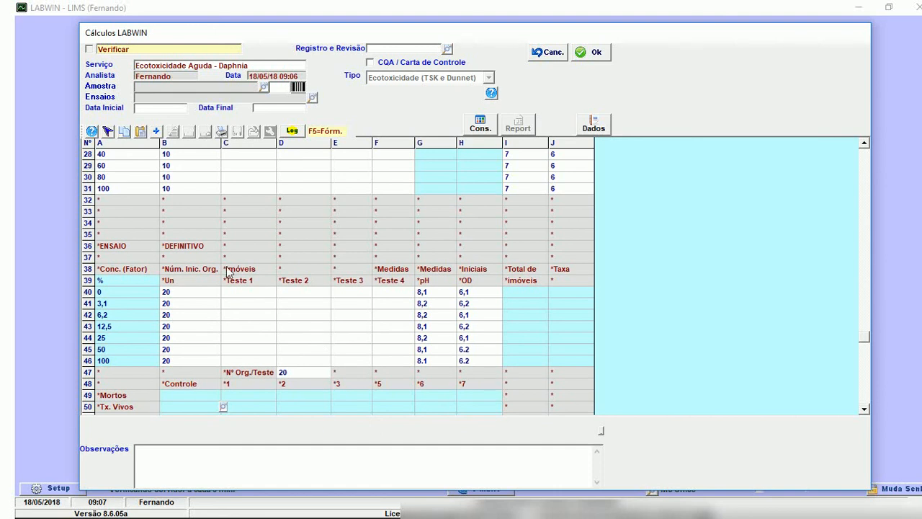
scroll(204, 237, "down", 3)
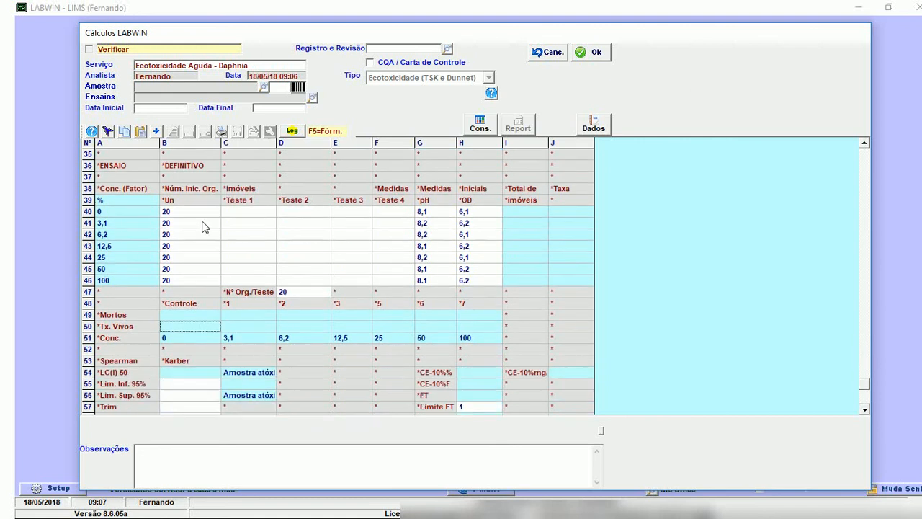
scroll(204, 230, "down", 1)
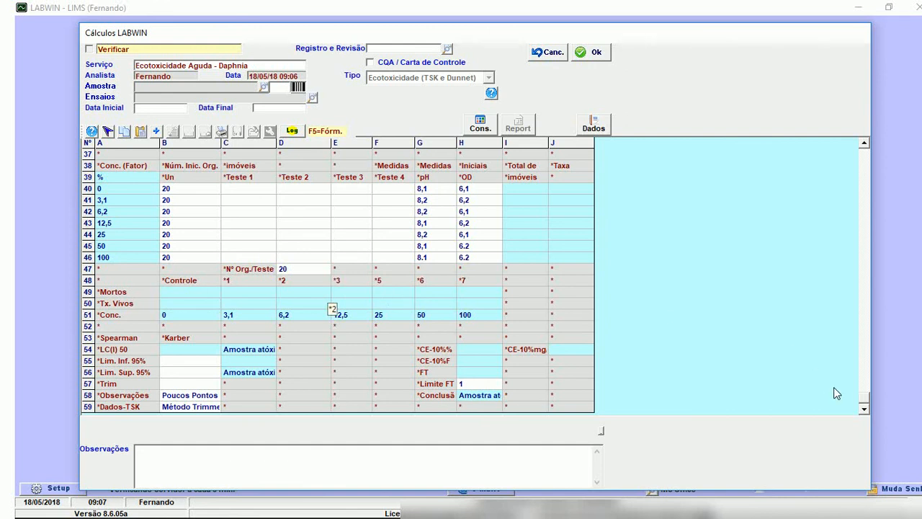
left_click(865, 408)
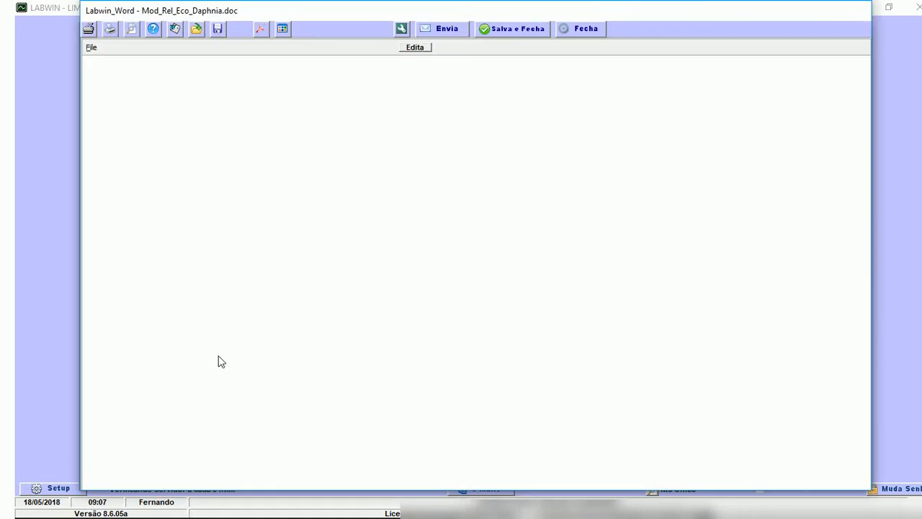
Examine the report template Mod_Rel_Eco_Daphnia.doc, from the sample data through the test tables to the Dados Estatísticos section.
scroll(317, 296, "down", 2)
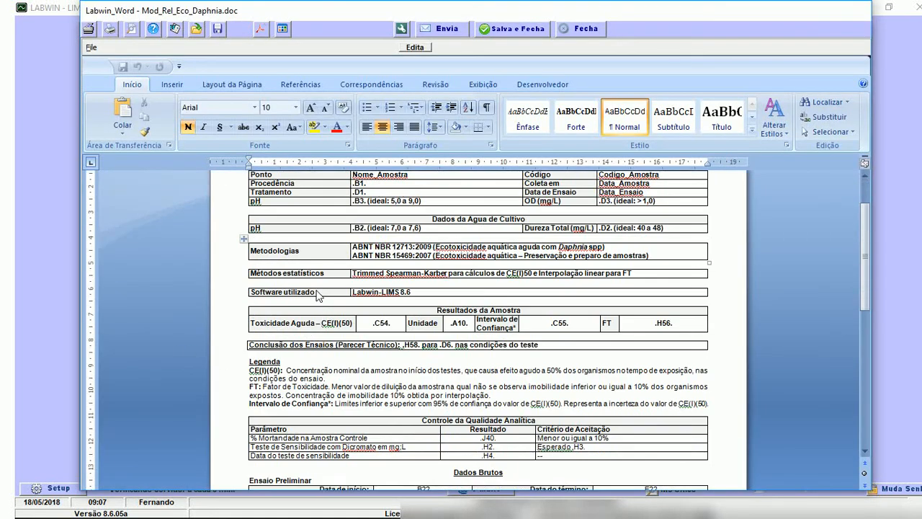
scroll(317, 295, "up", 2)
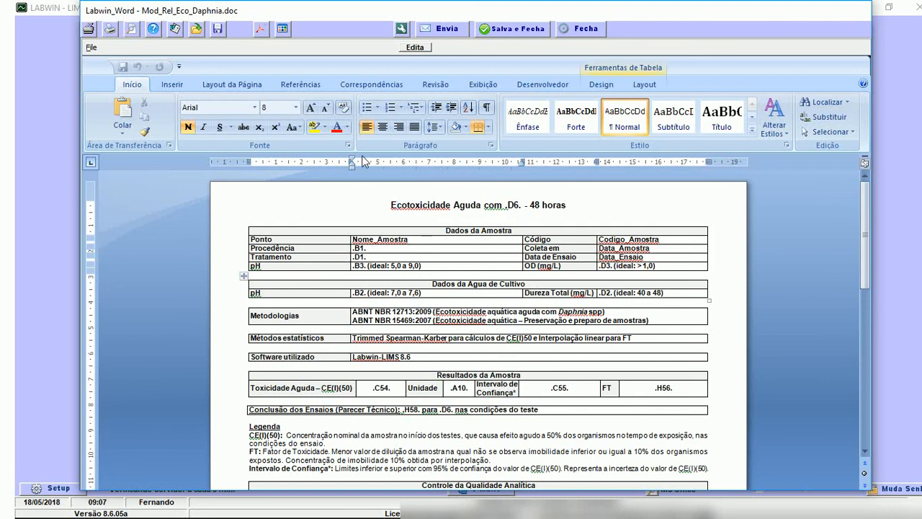
key("Home")
key("Down")
key("Right")
key("Right")
key("Right")
scroll(505, 170, "down", 15)
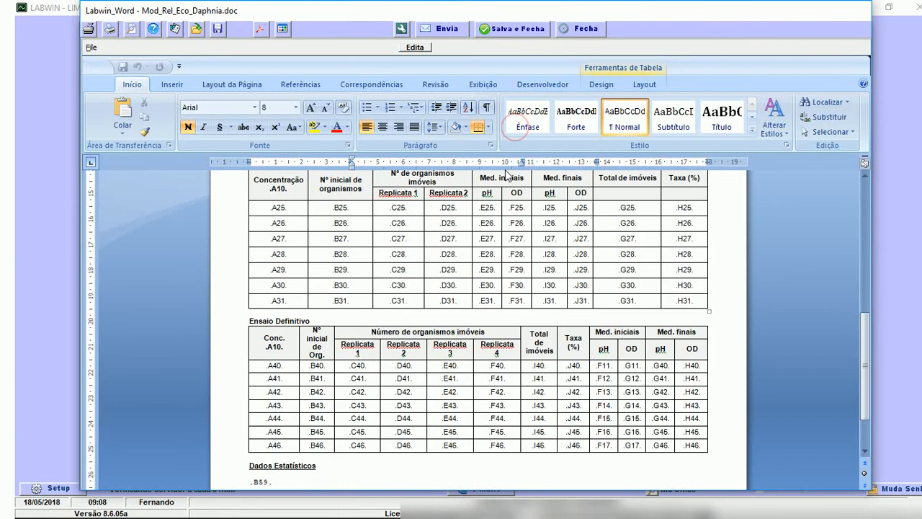
scroll(589, 232, "down", 2)
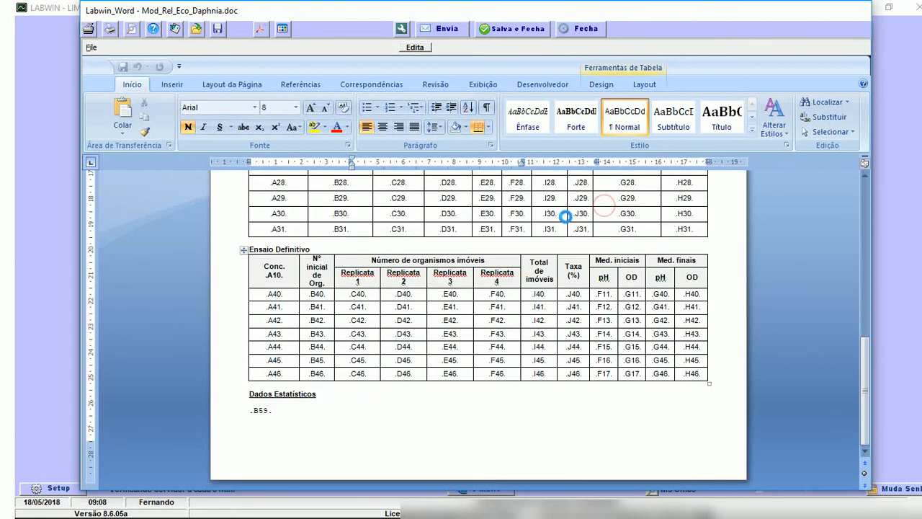
key("shift+Down")
key("shift+Down")
key("shift+Down")
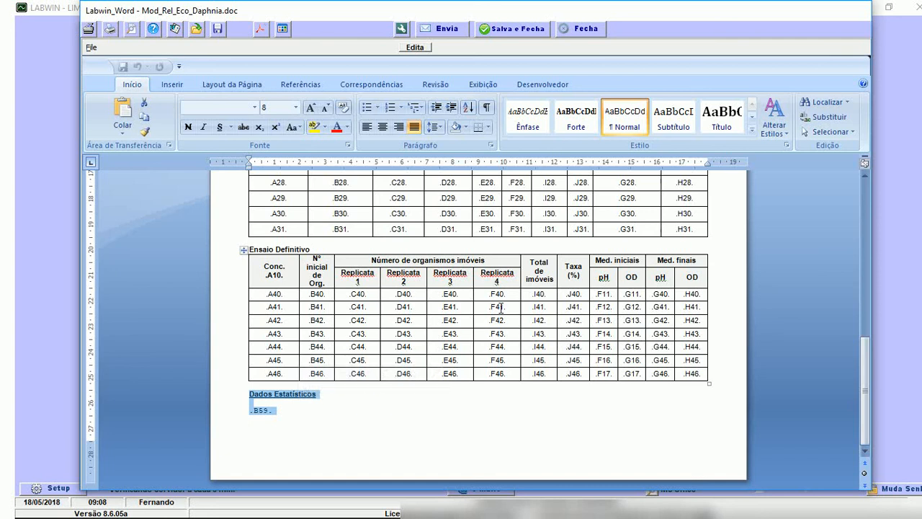
left_click(269, 410)
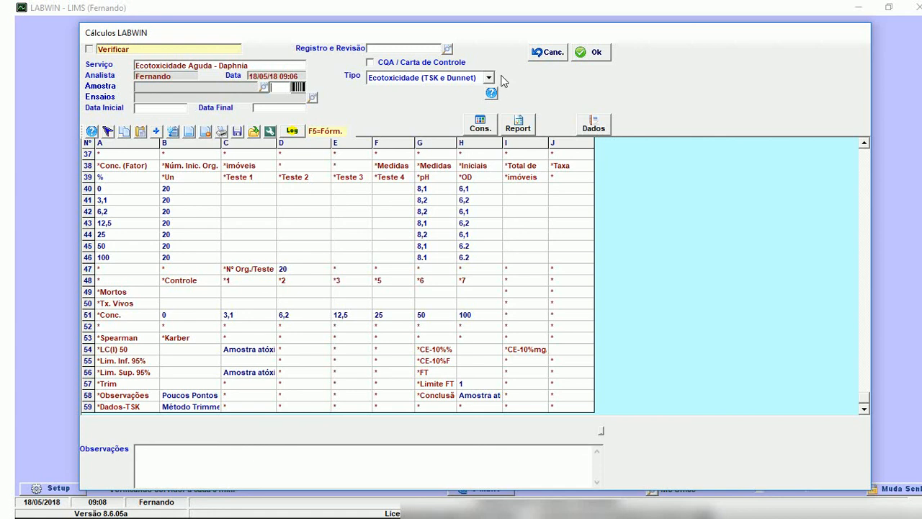
Exit the Ecotoxicidade Aguda - Daphnia model without saving.
left_click(551, 53)
key("Return")
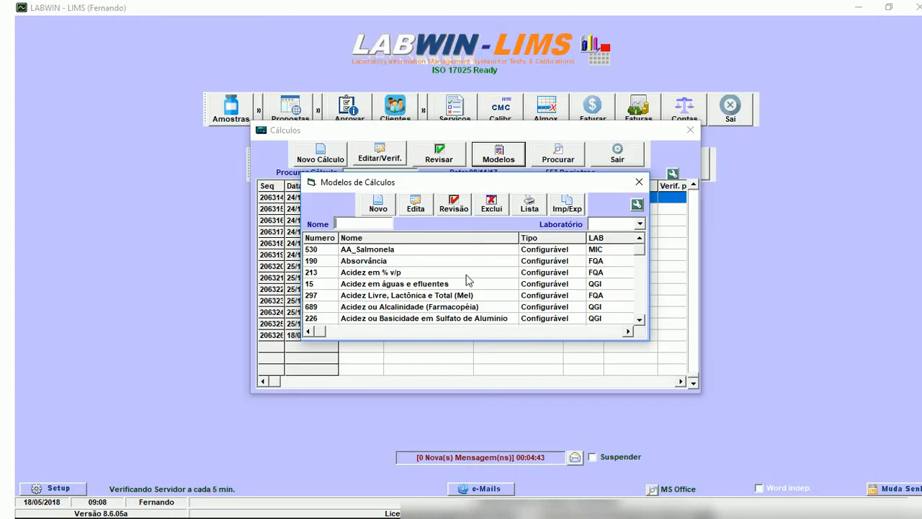
left_click(448, 312)
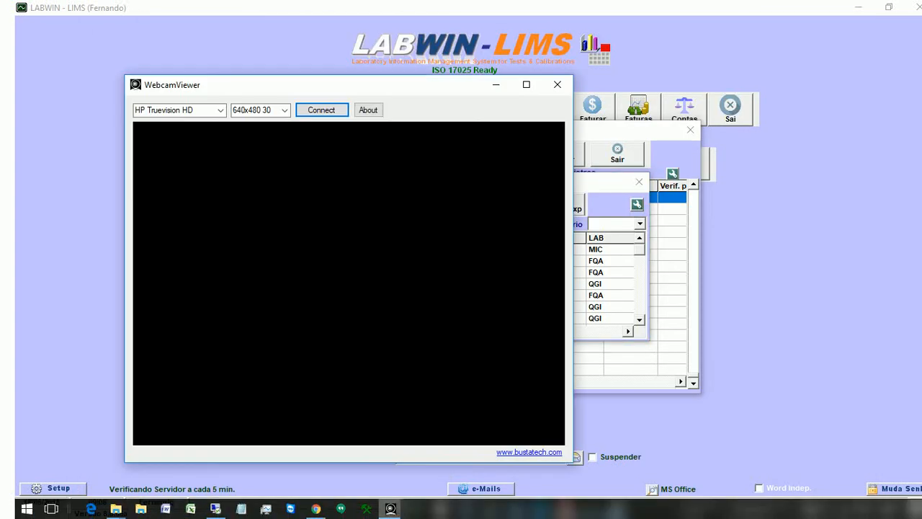
left_click(389, 508)
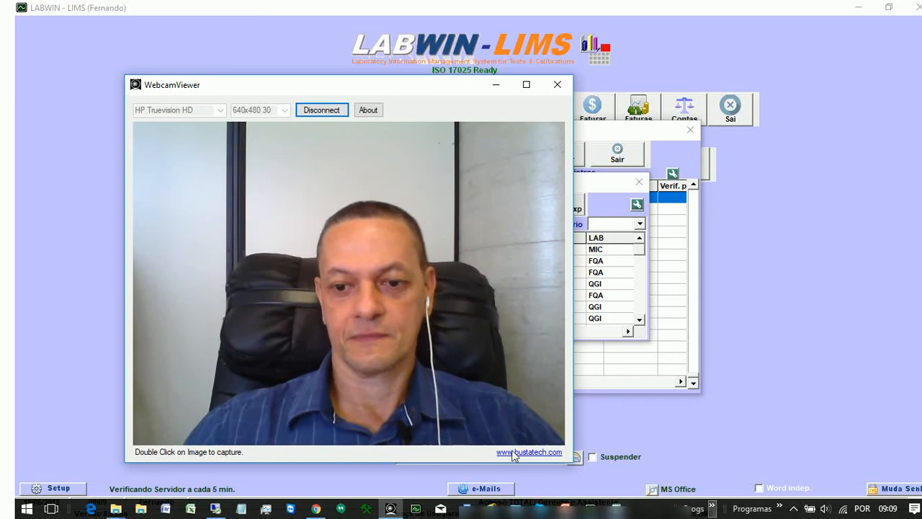
left_click(794, 509)
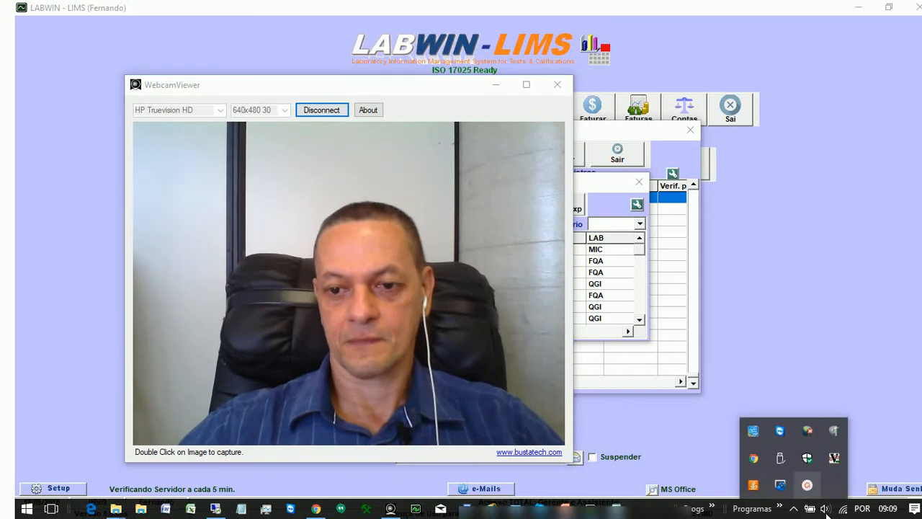